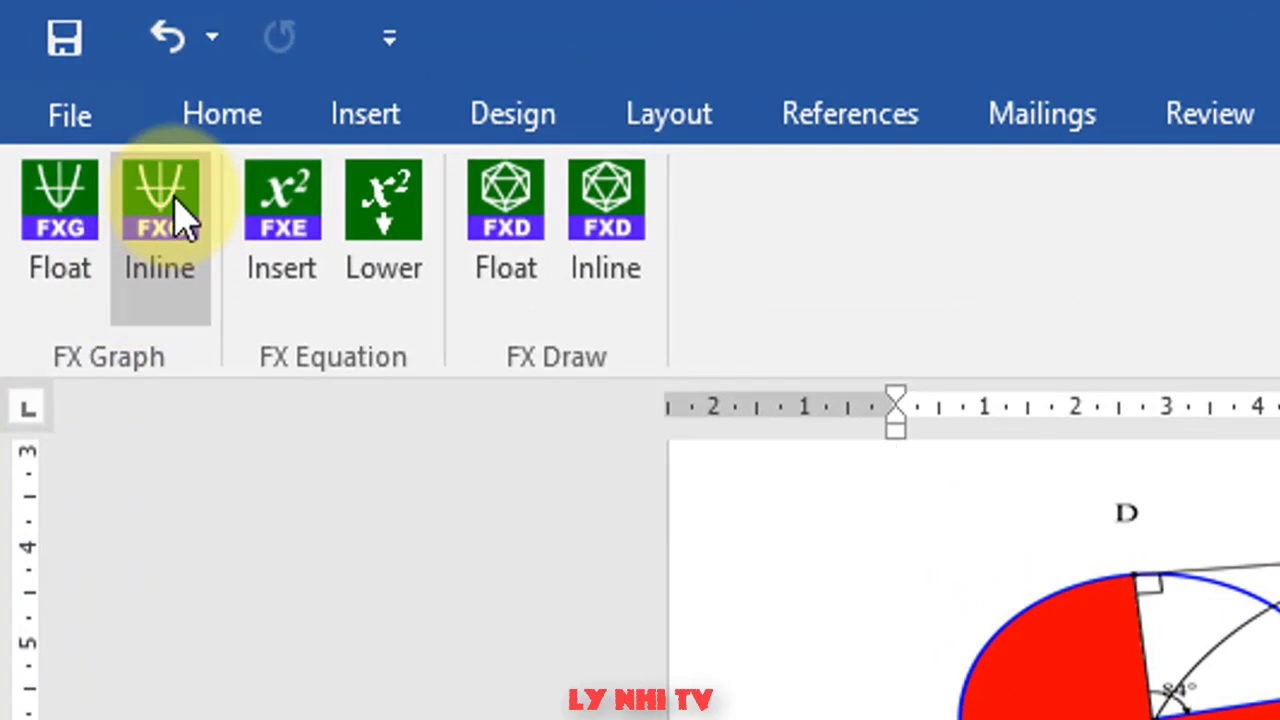
- Insert a new inline FX Graph, then move and enlarge its window so the -10 to 10 axes show fully
{"action": "left_click", "coordinate": [180, 215]}
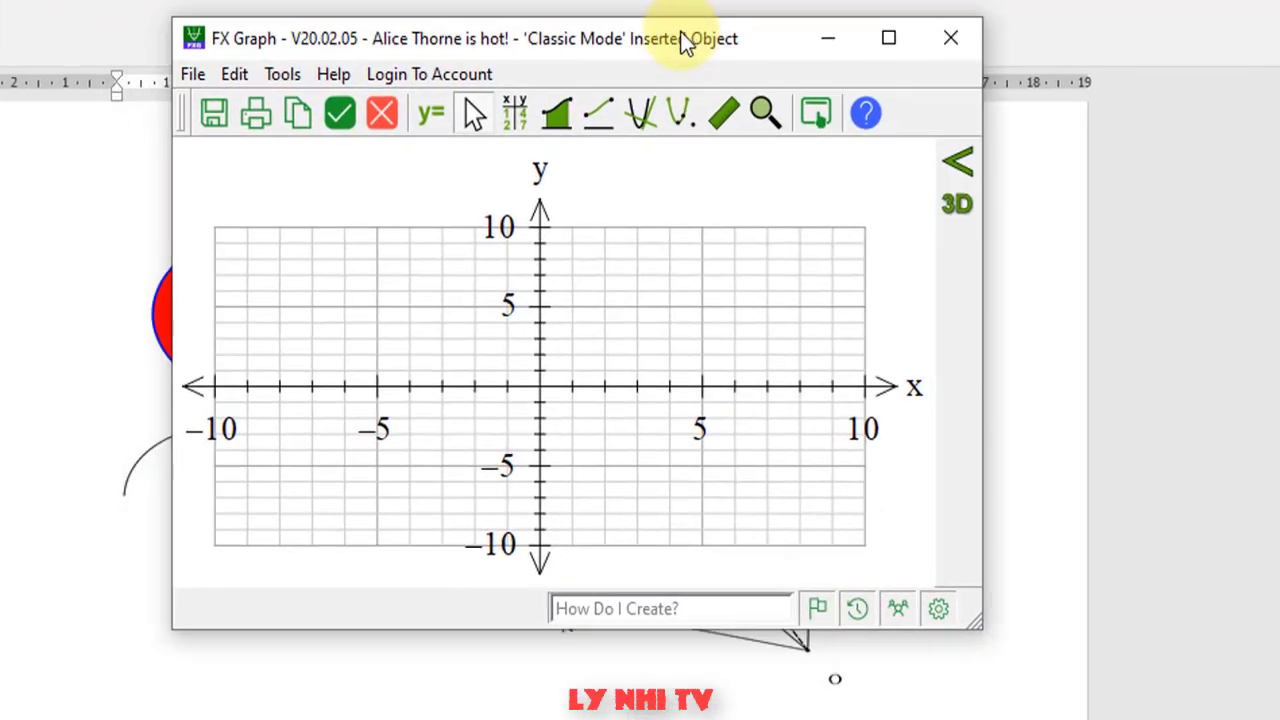
{"action": "left_click_drag", "start_coordinate": [680, 40], "coordinate": [672, 85]}
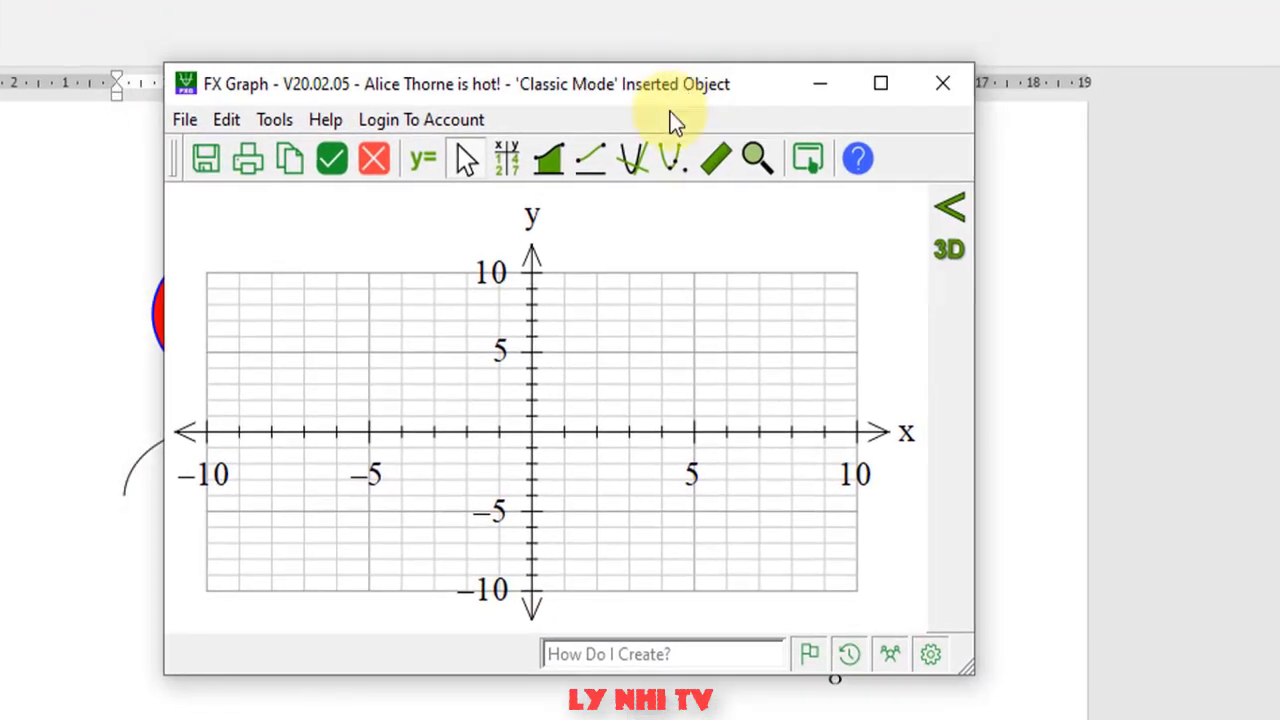
{"action": "left_click_drag", "start_coordinate": [968, 676], "coordinate": [1080, 719]}
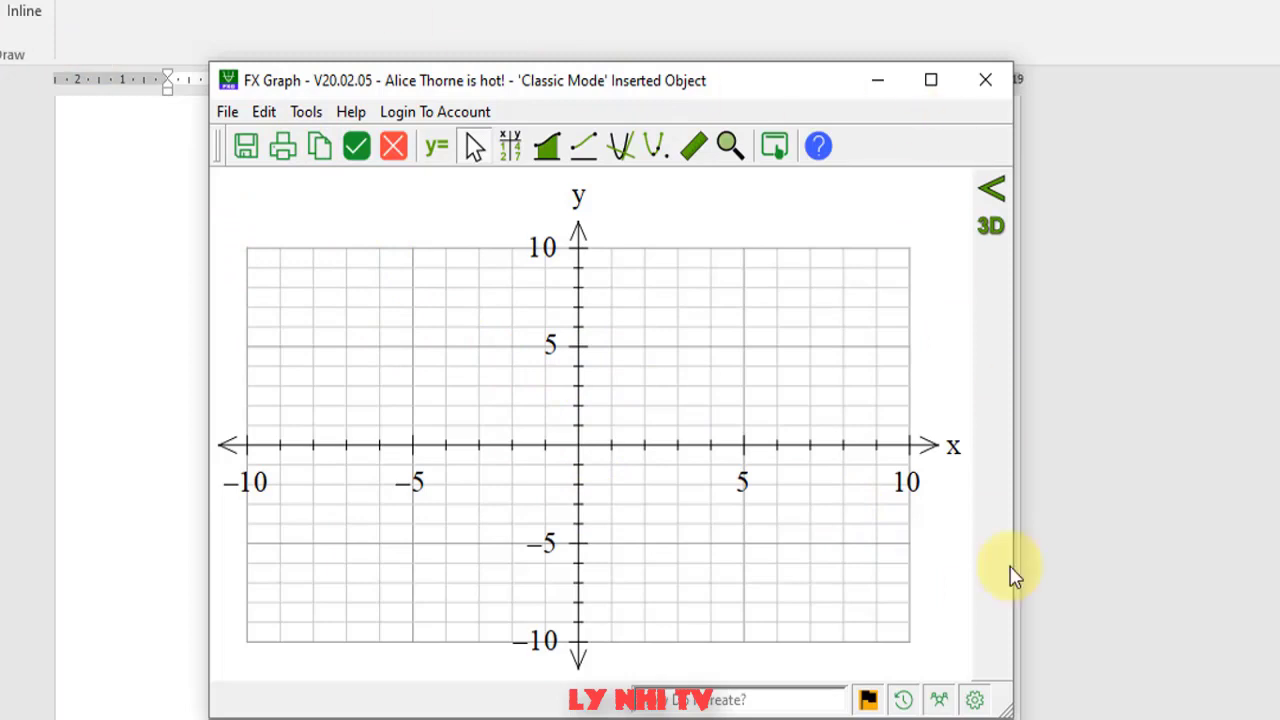
- In the axes settings, colour the y axis red, keeping 0.5pt width and a solid line
{"action": "double_click", "coordinate": [577, 439]}
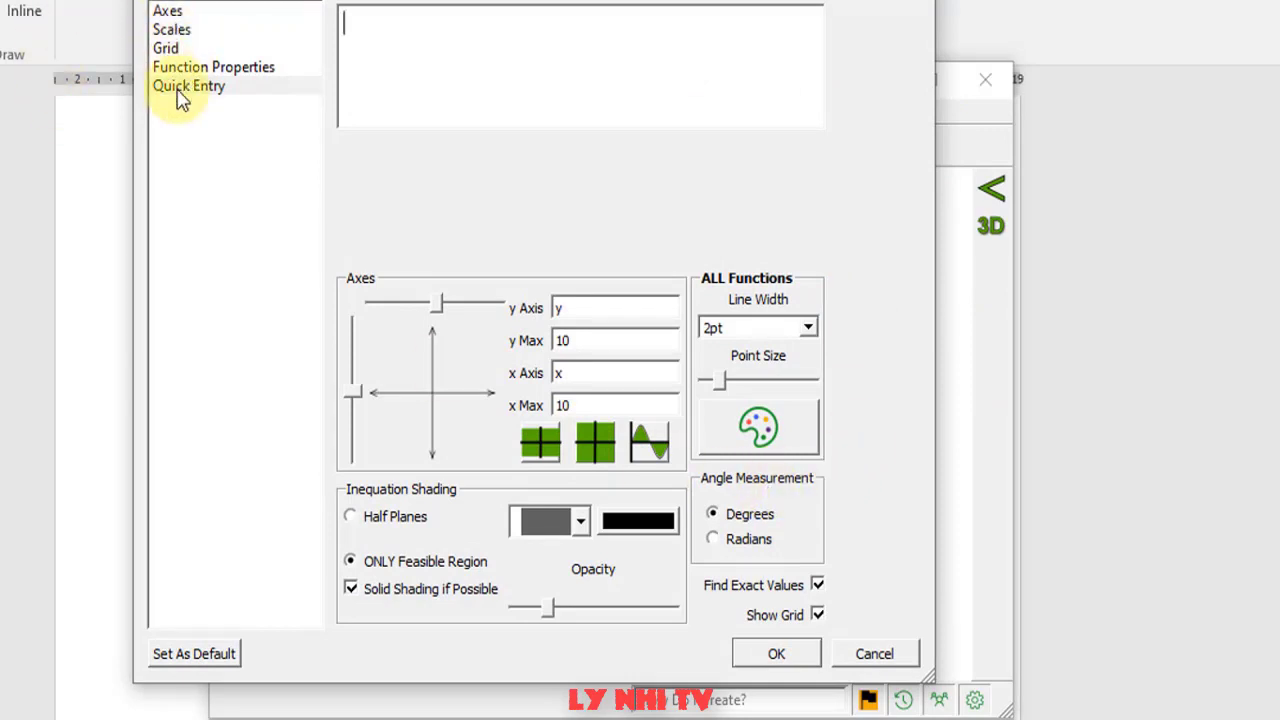
{"action": "left_click", "coordinate": [168, 12]}
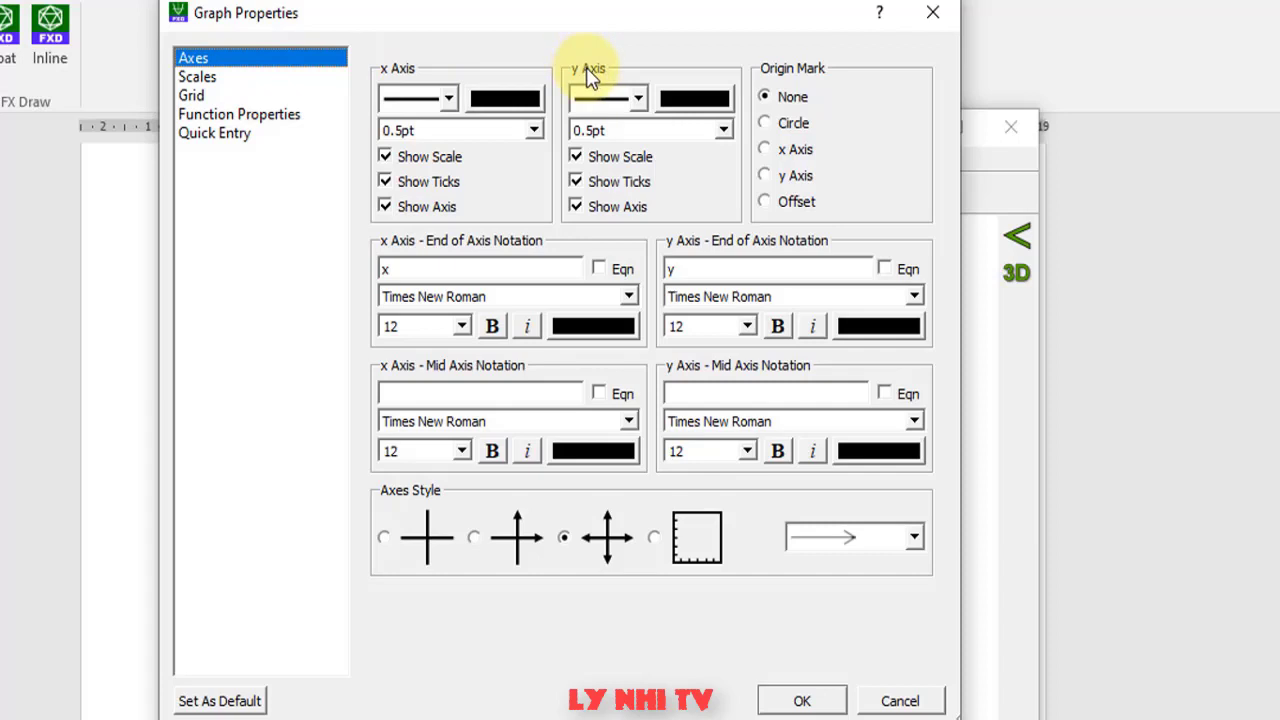
{"action": "left_click", "coordinate": [535, 132]}
{"action": "left_click", "coordinate": [535, 132]}
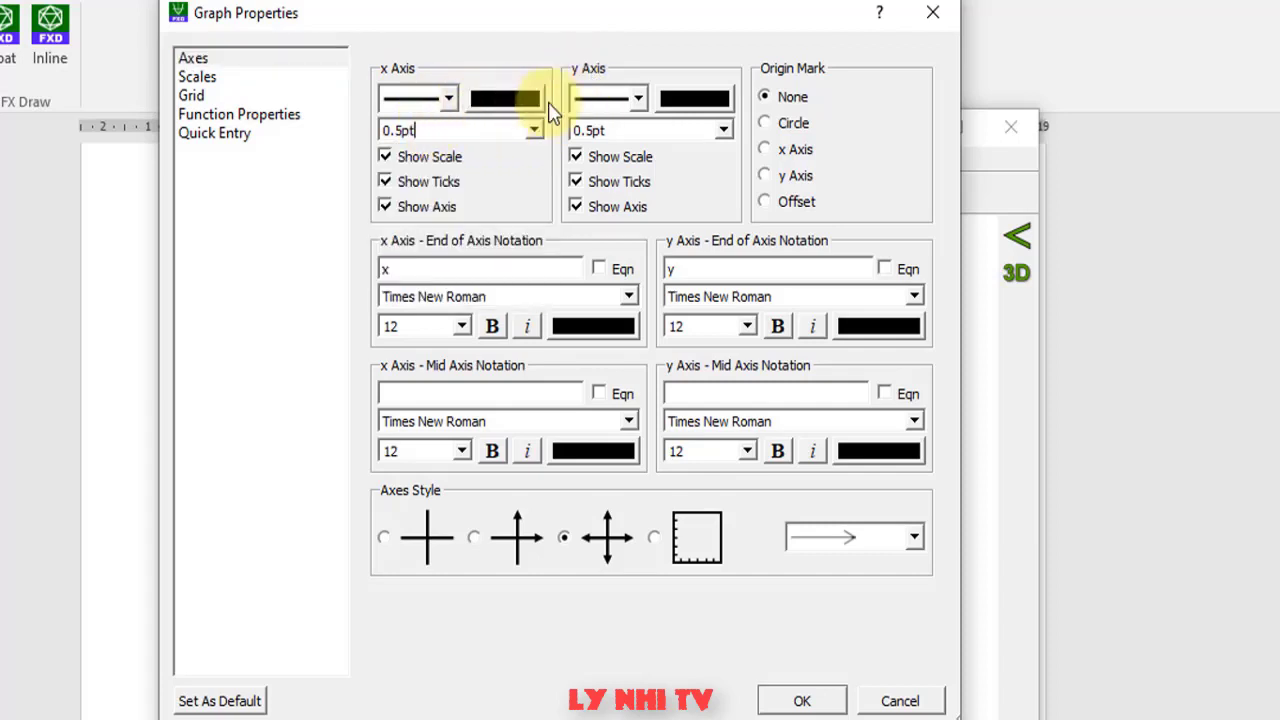
{"action": "left_click", "coordinate": [701, 95]}
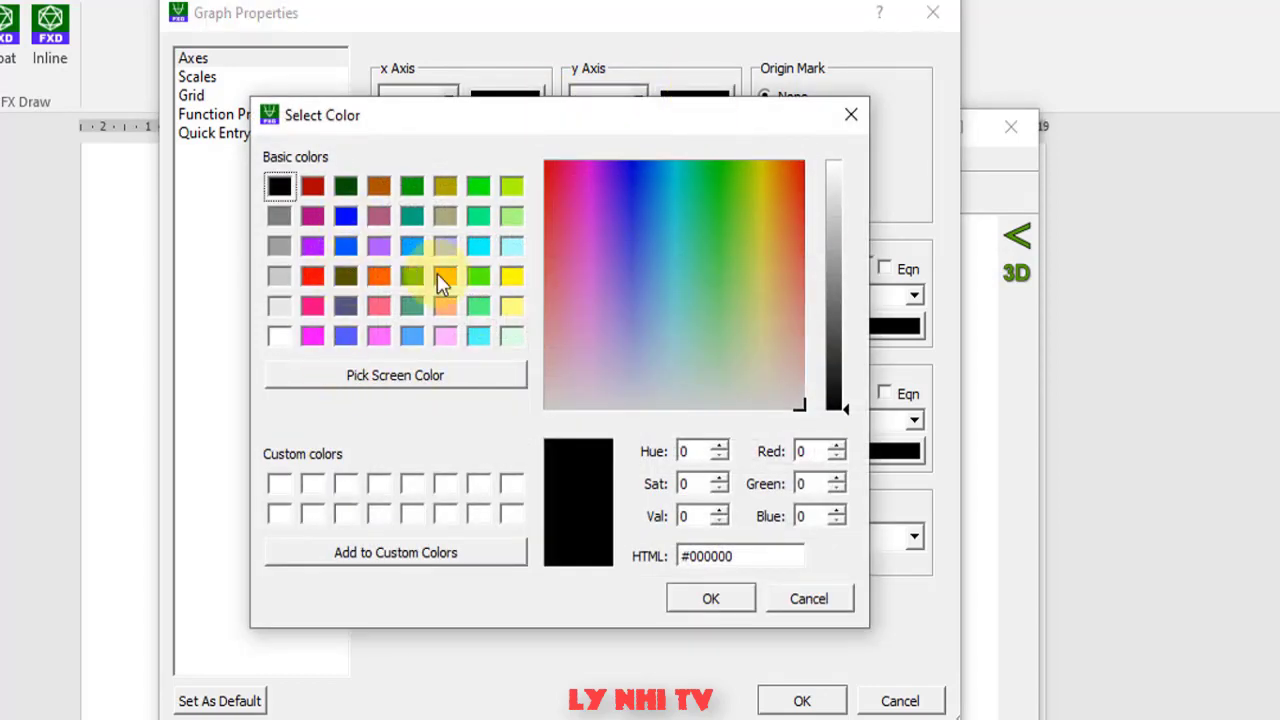
{"action": "left_click", "coordinate": [313, 280]}
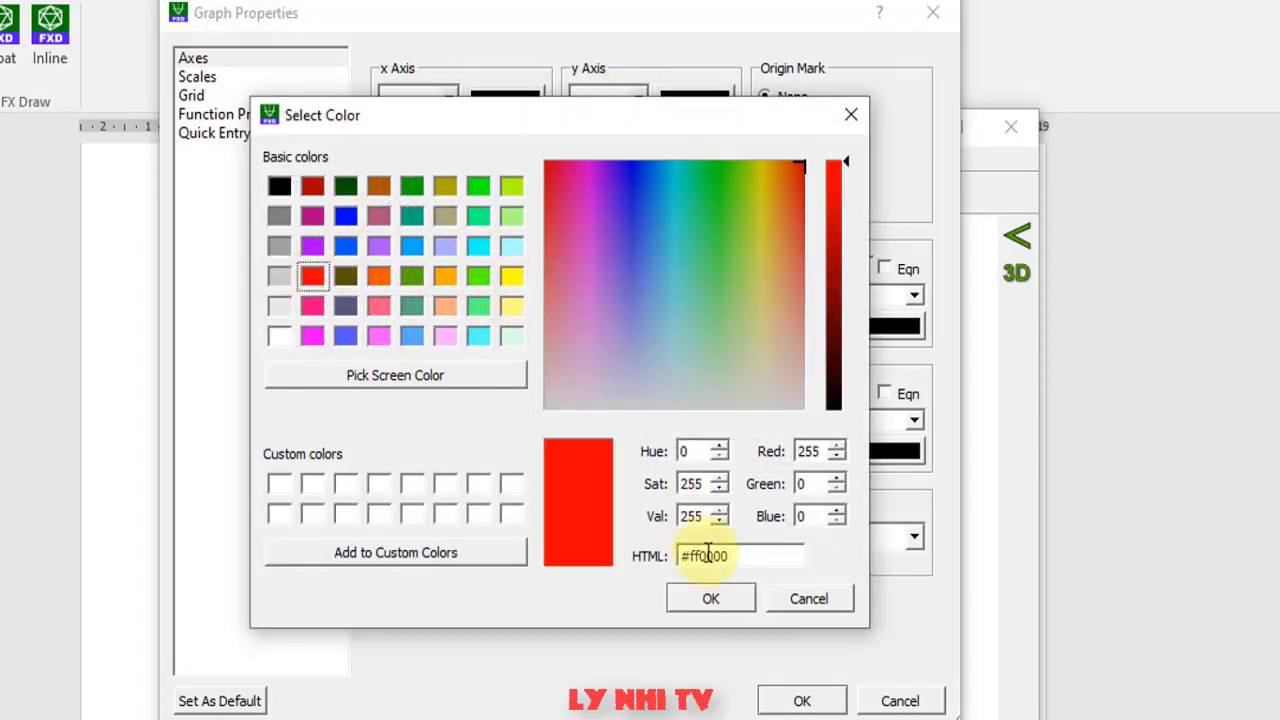
{"action": "left_click", "coordinate": [710, 598]}
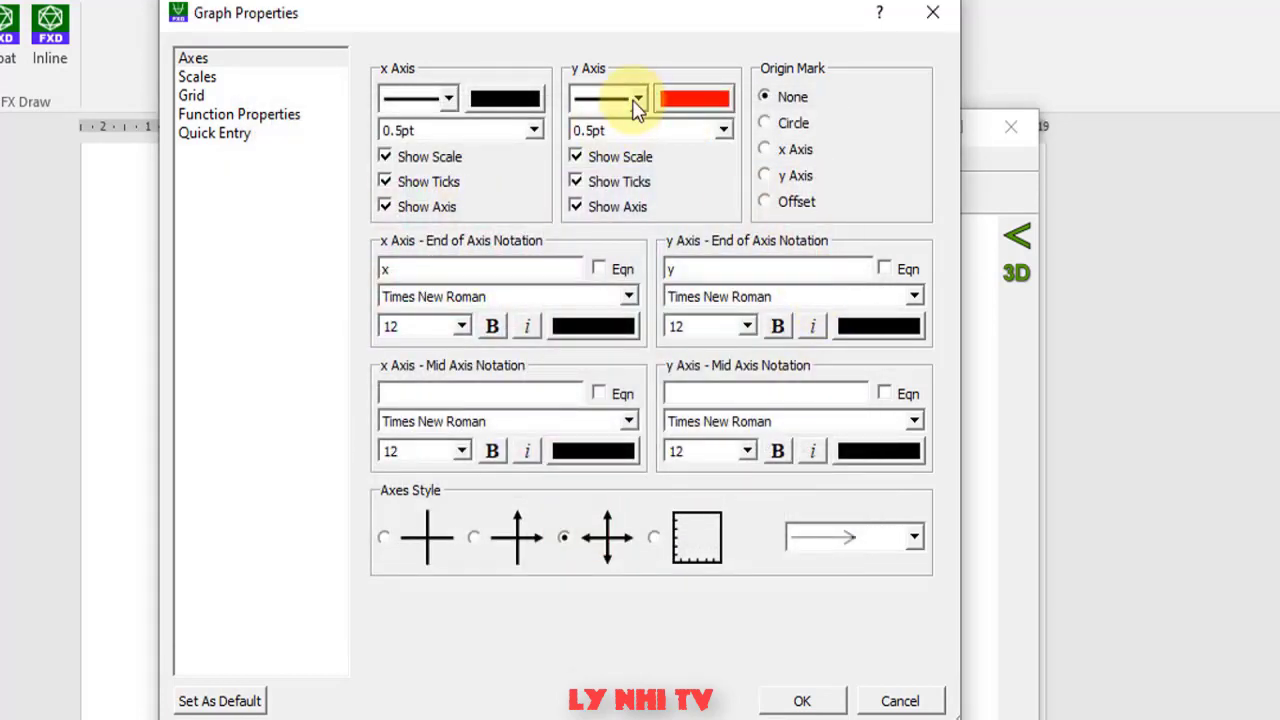
{"action": "left_click", "coordinate": [632, 96]}
{"action": "left_click", "coordinate": [632, 96]}
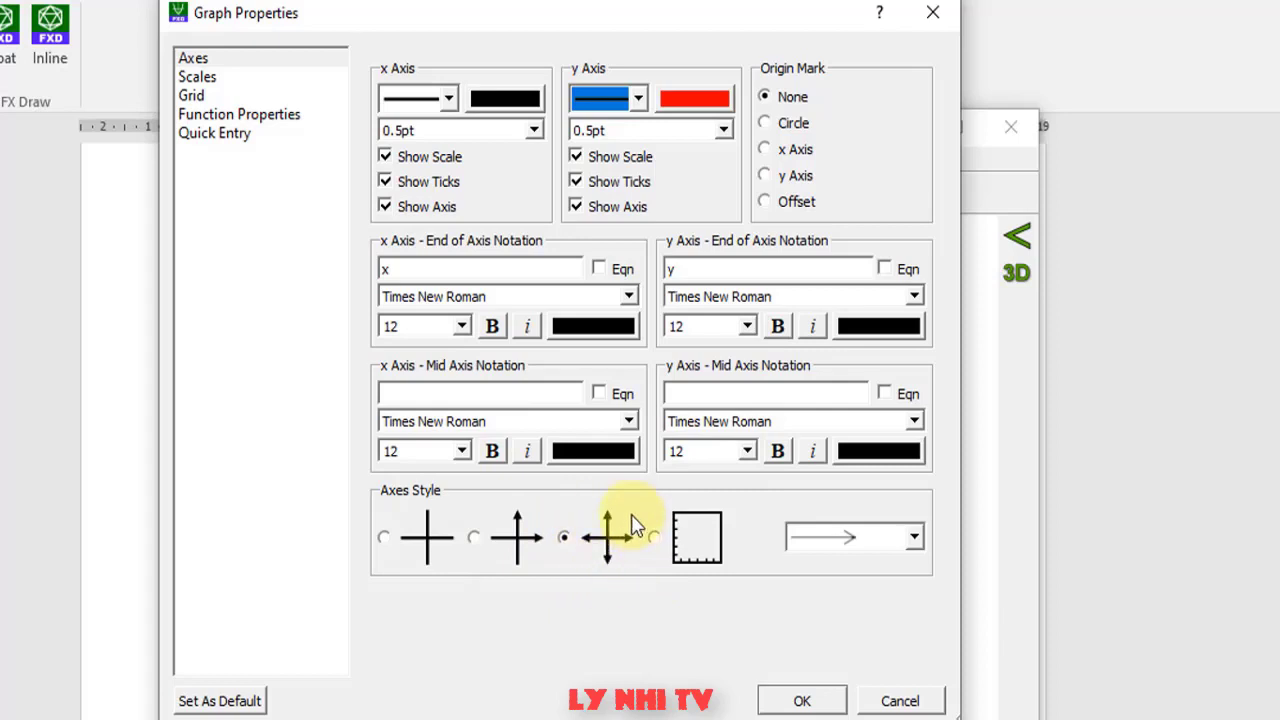
- Give both axes filled arrowheads at their positive ends only
{"action": "left_click", "coordinate": [485, 542]}
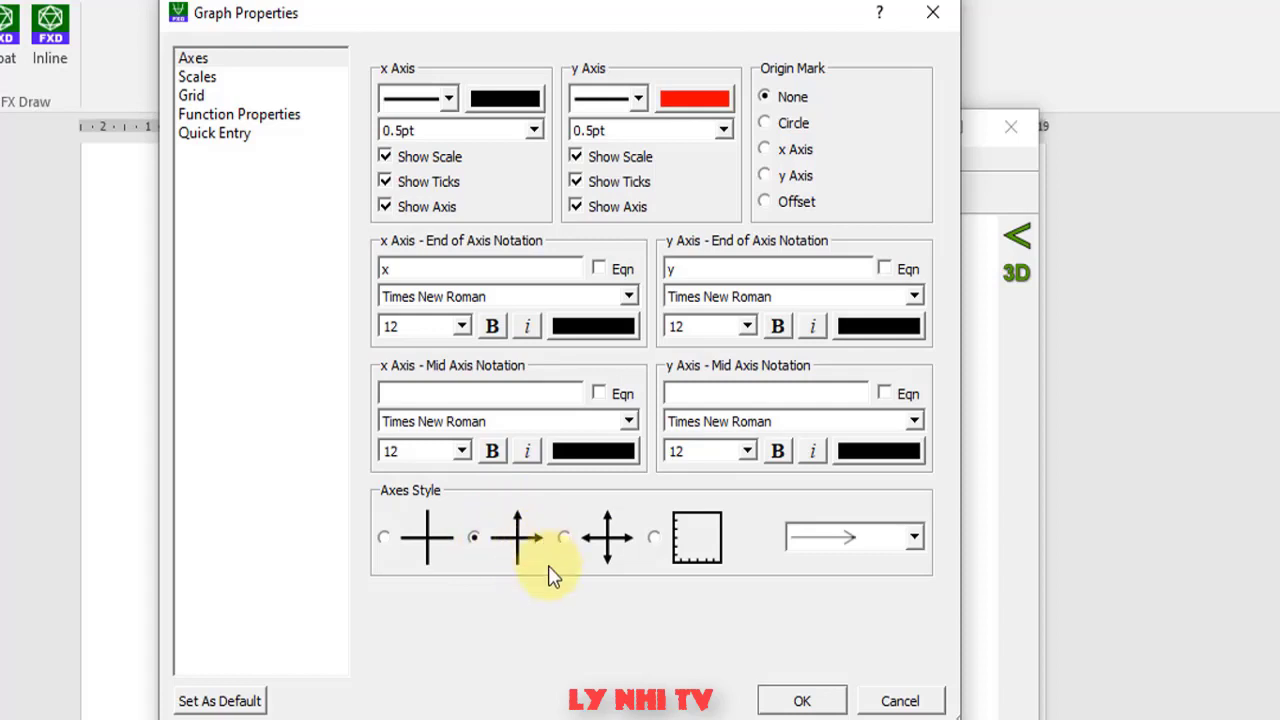
{"action": "left_click", "coordinate": [915, 541]}
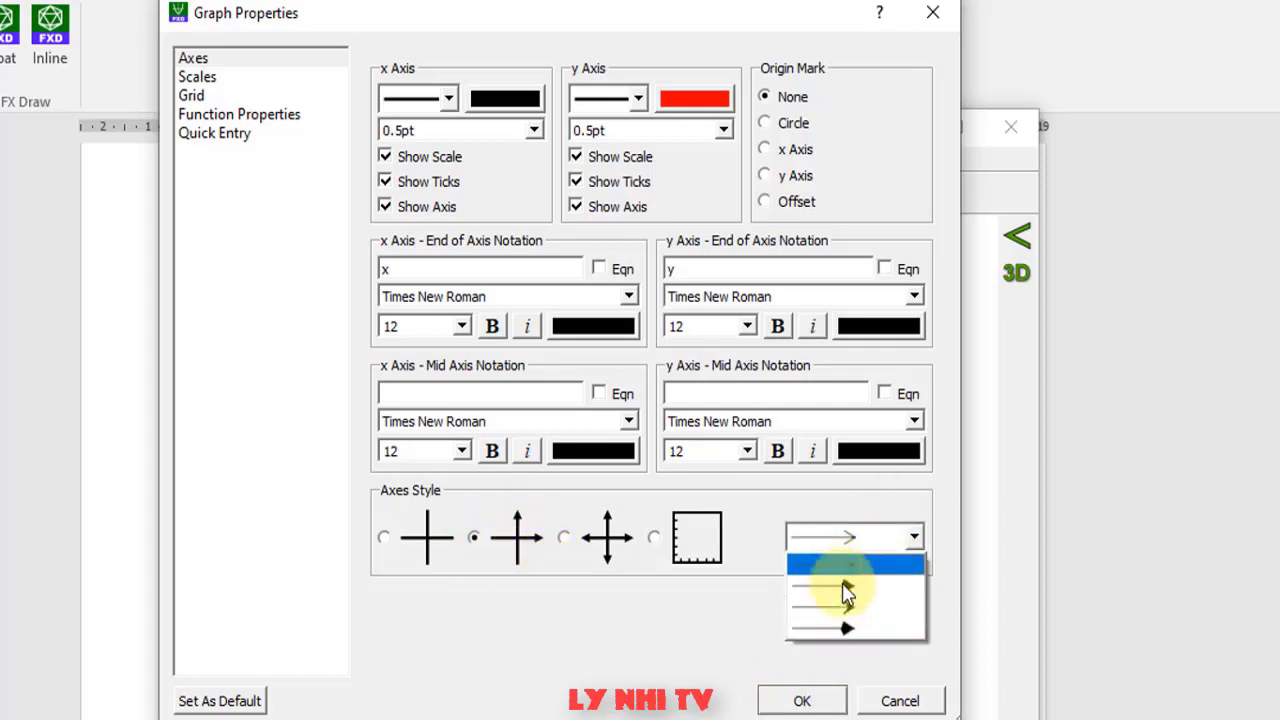
{"action": "left_click", "coordinate": [841, 575]}
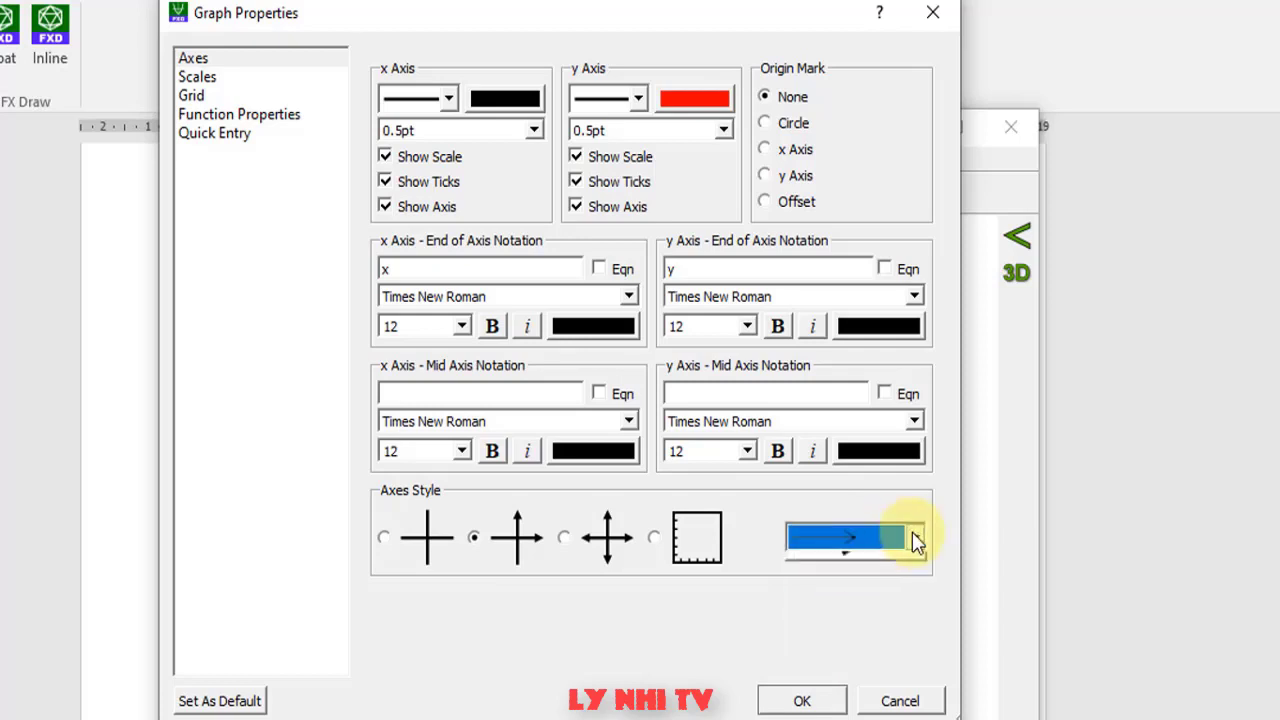
{"action": "left_click", "coordinate": [908, 536]}
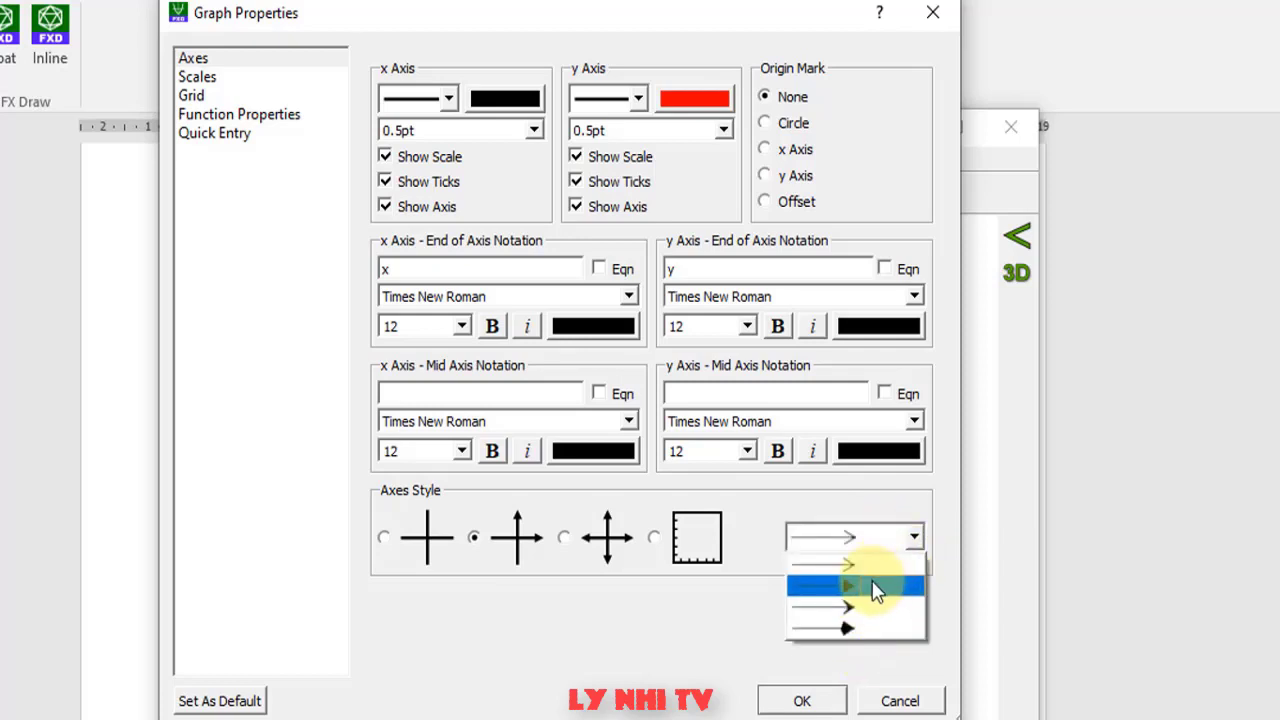
{"action": "left_click", "coordinate": [878, 588]}
{"action": "left_click", "coordinate": [198, 78]}
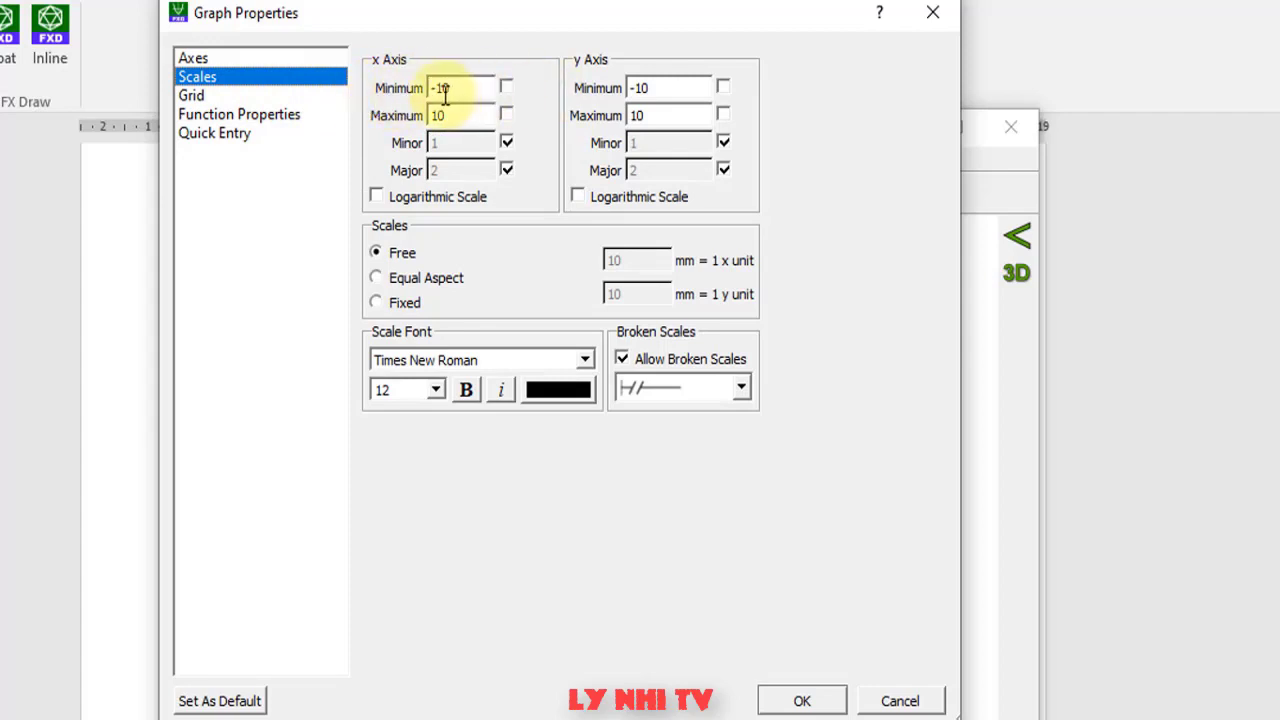
- Set the x and y axis minimum to -6 and maximum to 6
{"action": "left_click_drag", "start_coordinate": [456, 90], "coordinate": [436, 91]}
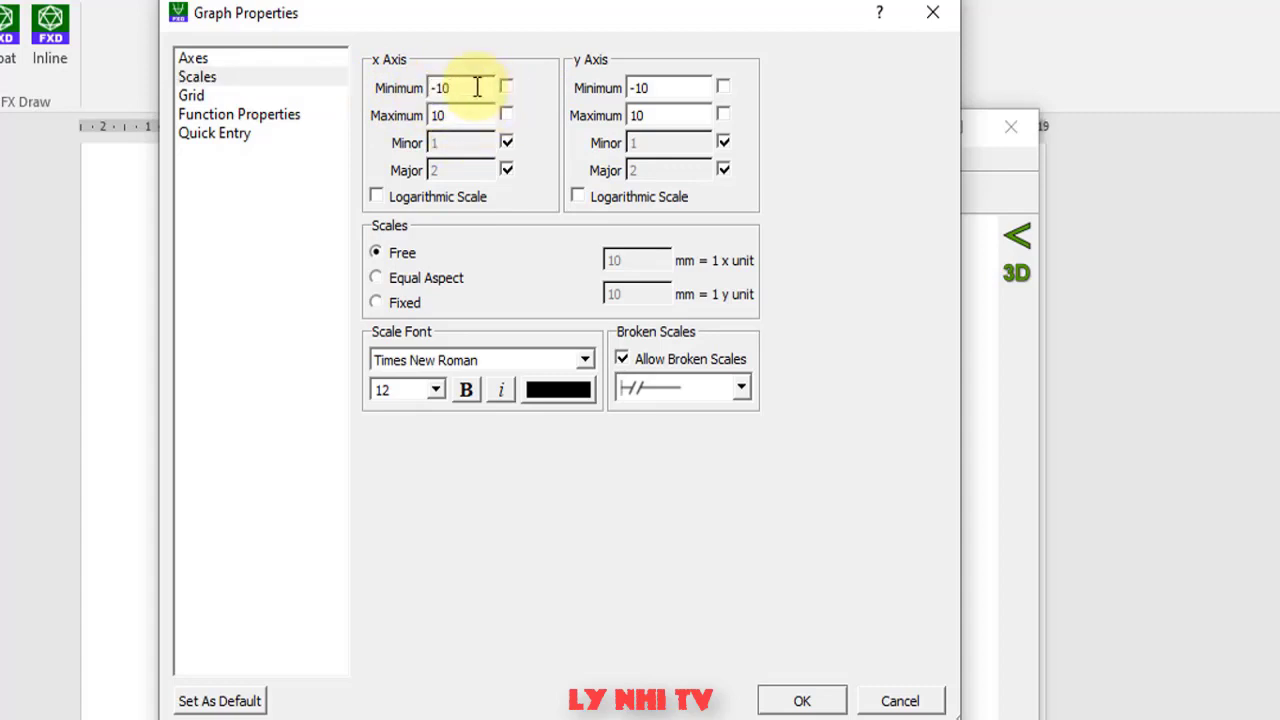
{"action": "type", "text": "-6"}
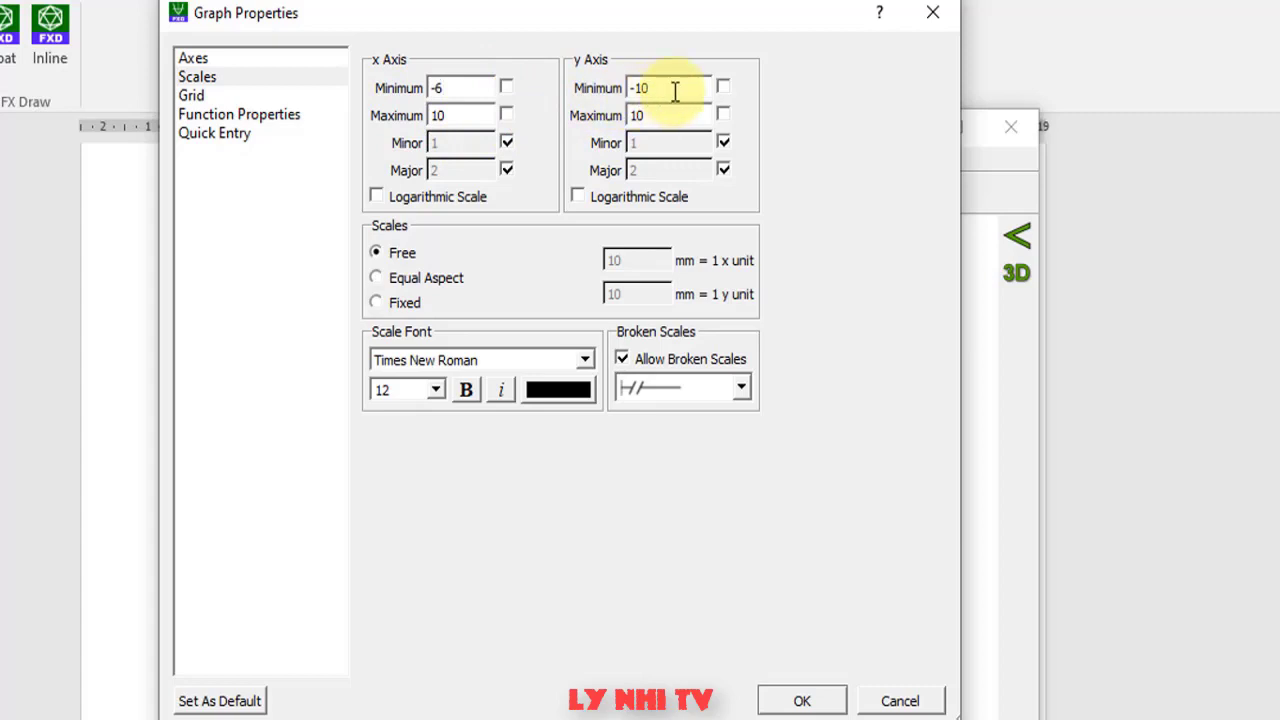
{"action": "left_click", "coordinate": [676, 90]}
{"action": "type", "text": "-6"}
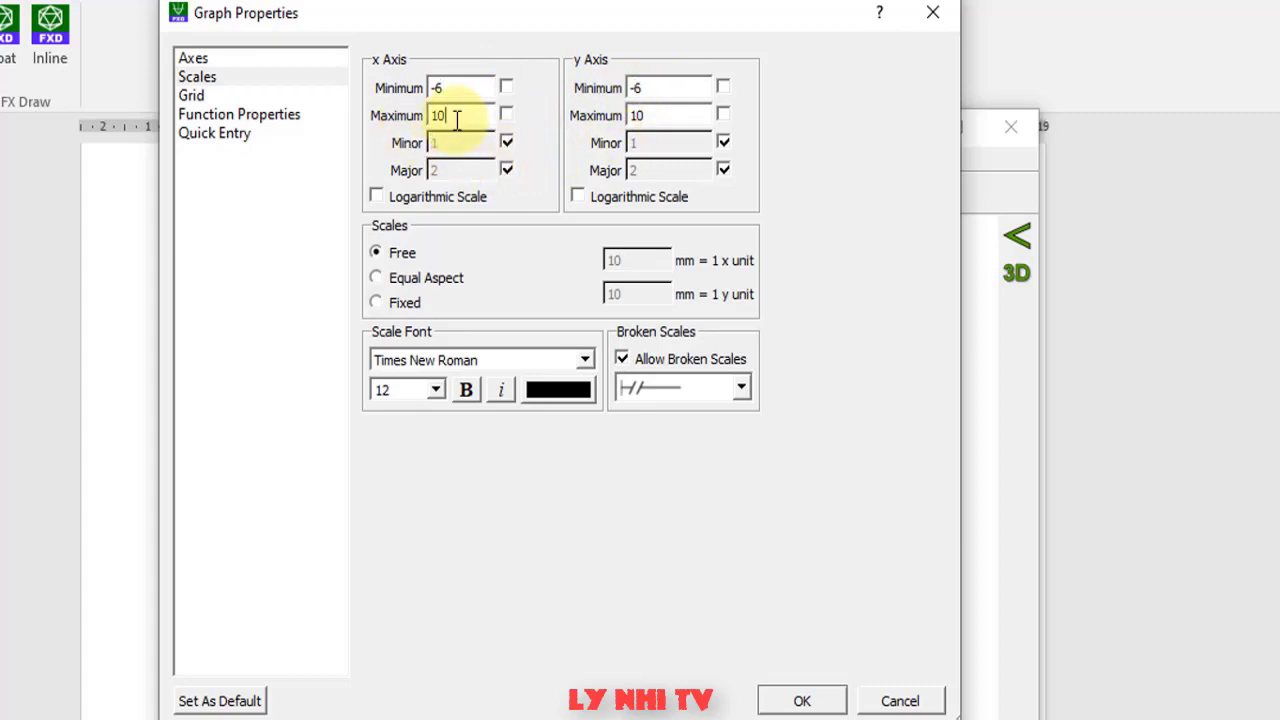
{"action": "type", "text": "6"}
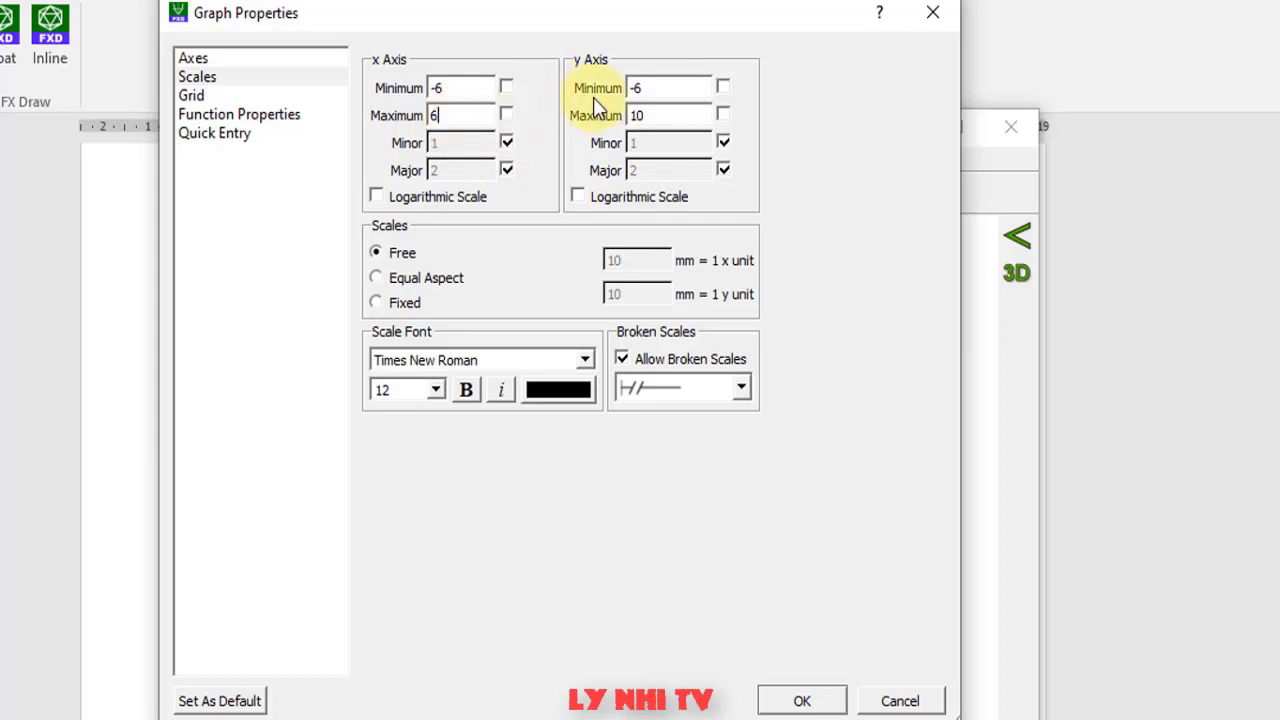
{"action": "left_click_drag", "start_coordinate": [657, 114], "coordinate": [611, 119]}
{"action": "type", "text": "6"}
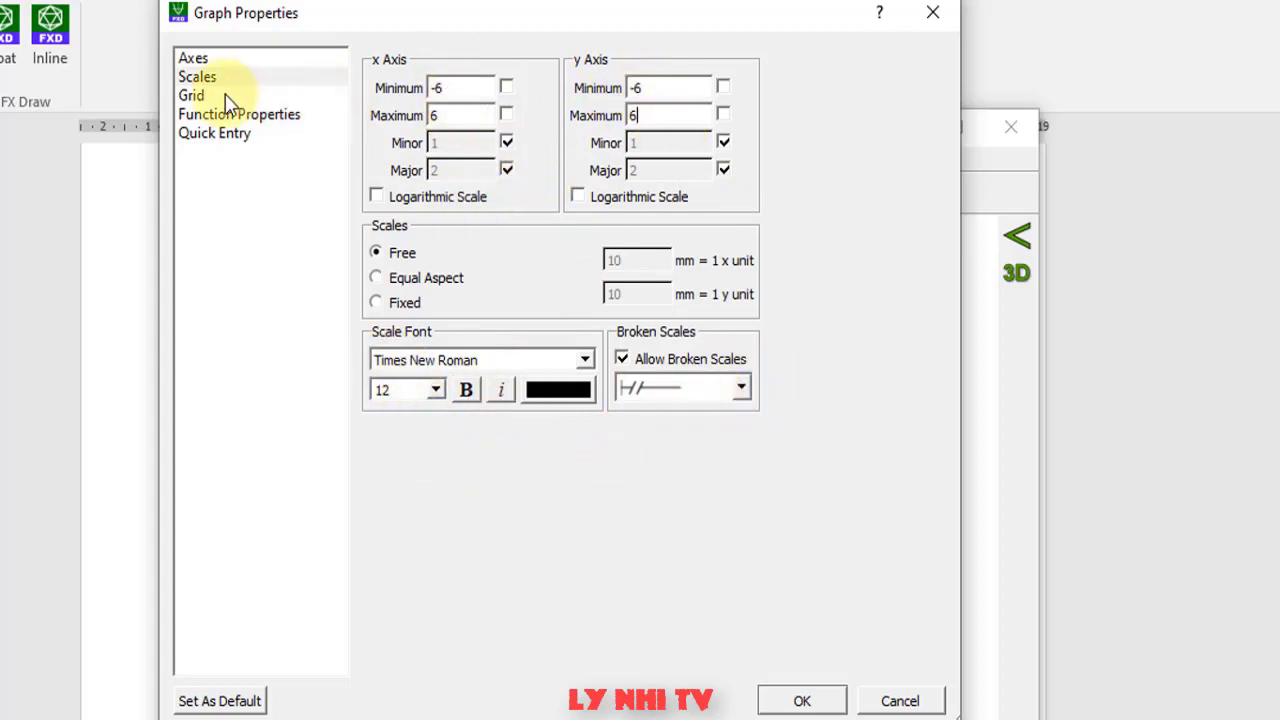
{"action": "left_click", "coordinate": [192, 96]}
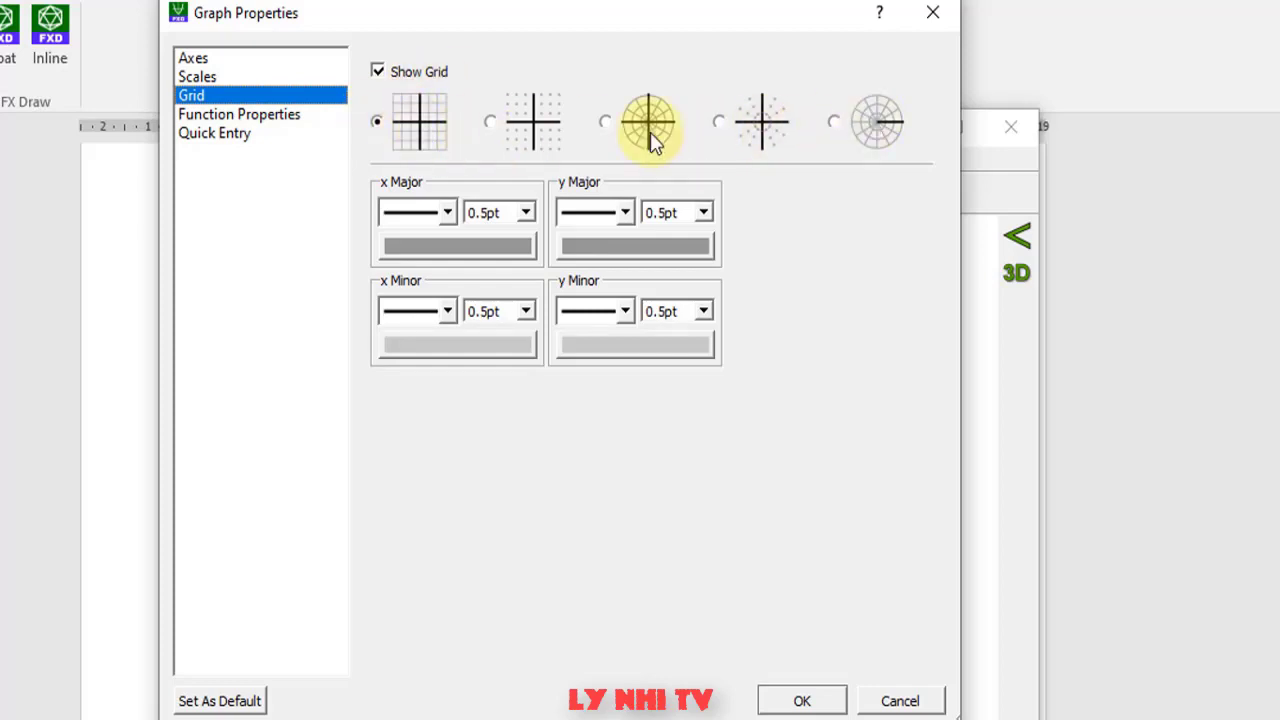
- Switch the grid on with the square grid style
{"action": "left_click", "coordinate": [378, 74]}
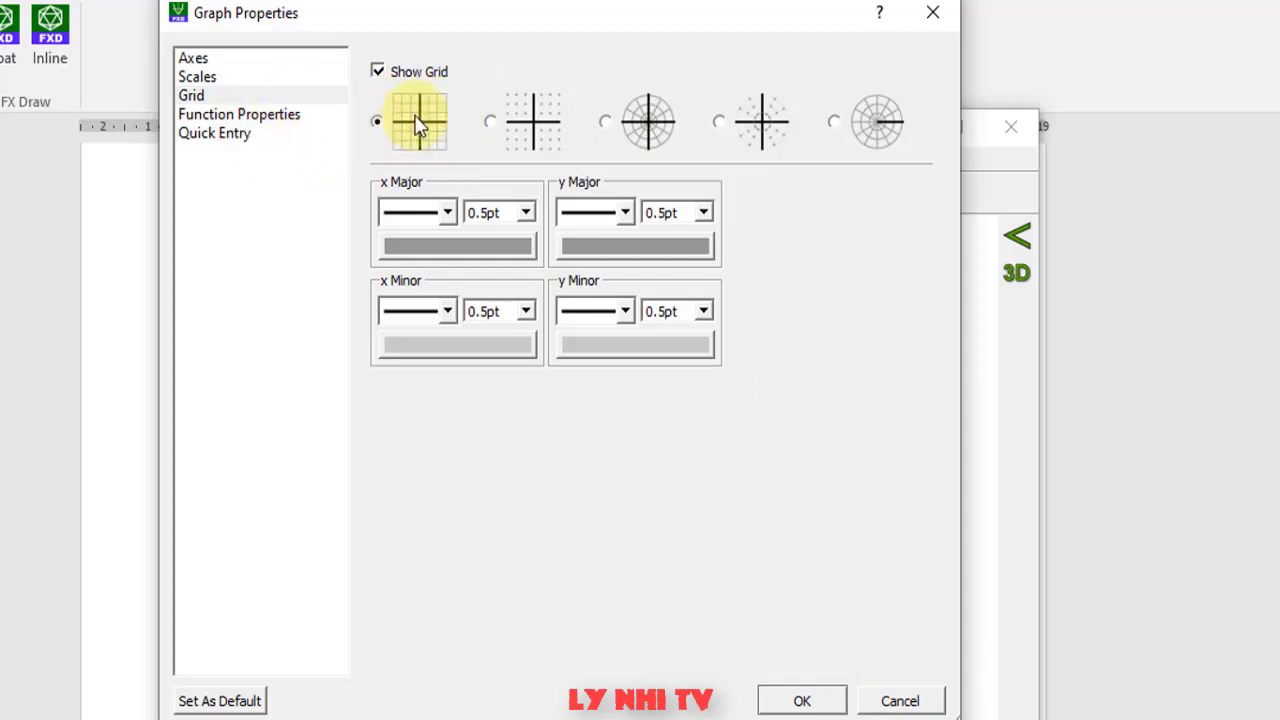
{"action": "left_click", "coordinate": [270, 116]}
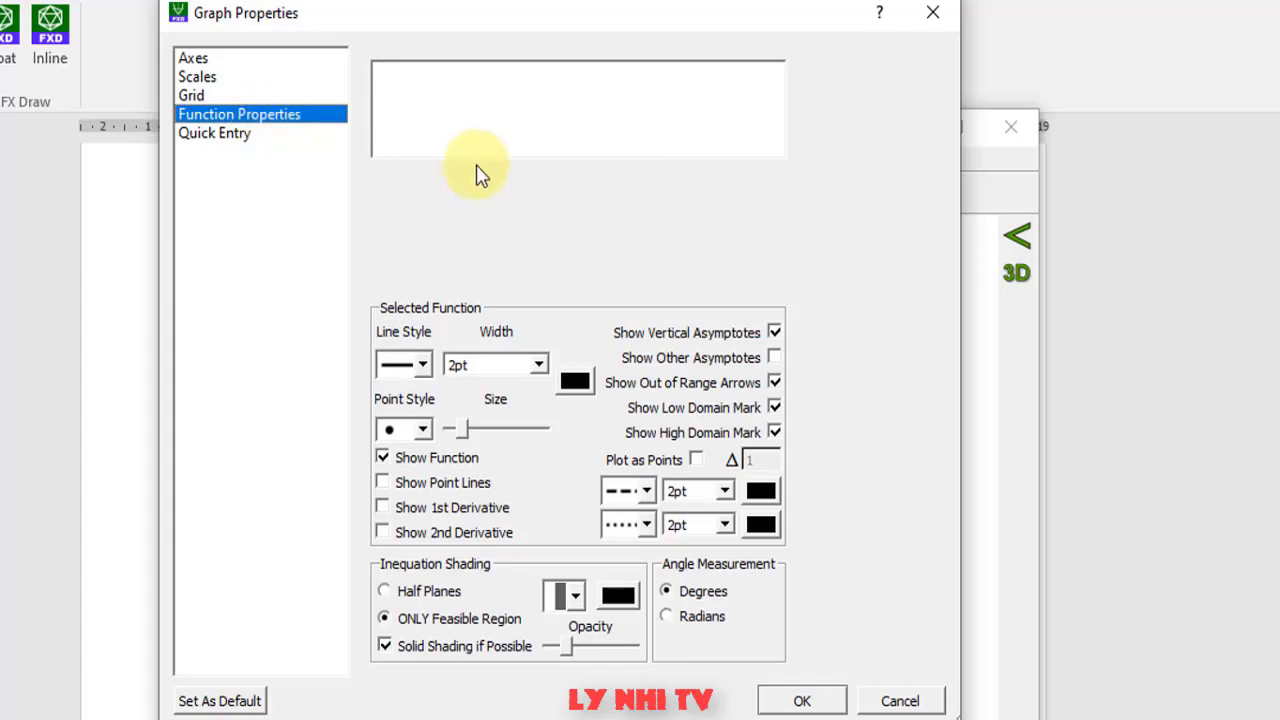
- Enter the function y=-5x2+3x-2 and plot it as a downward parabola
{"action": "left_click", "coordinate": [489, 91]}
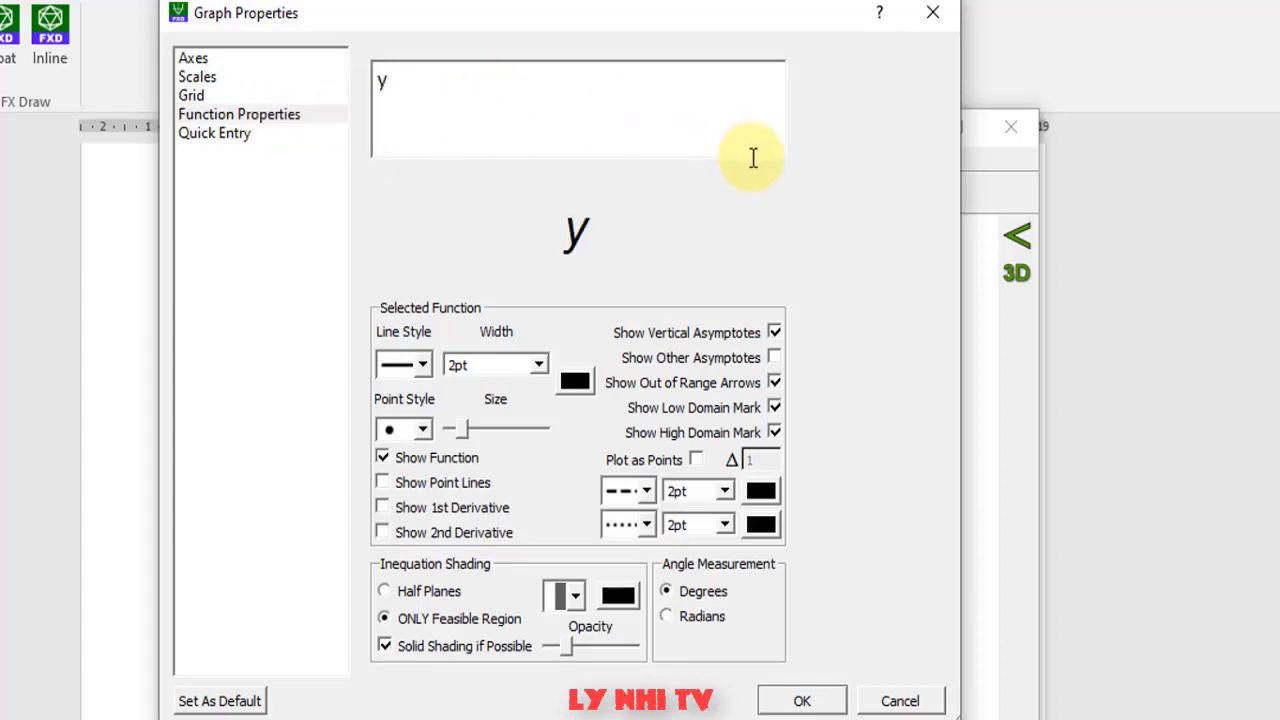
{"action": "type", "text": "y="}
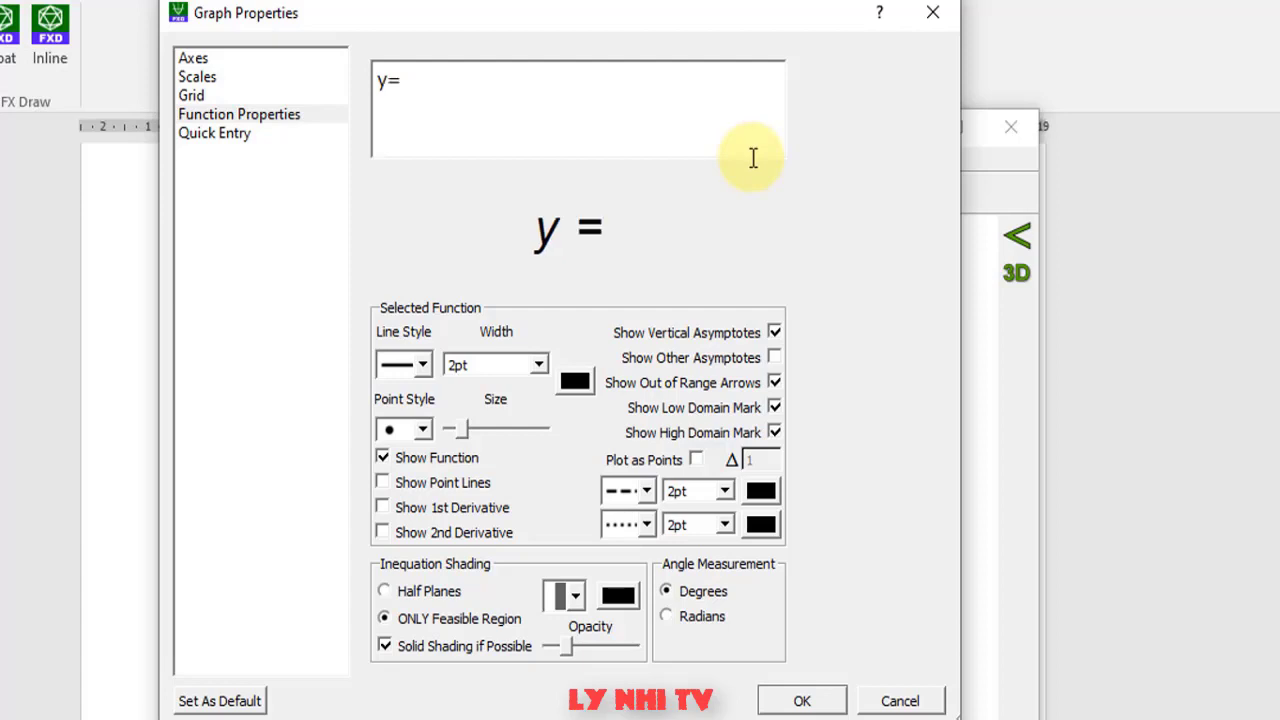
{"action": "type", "text": "-5x"}
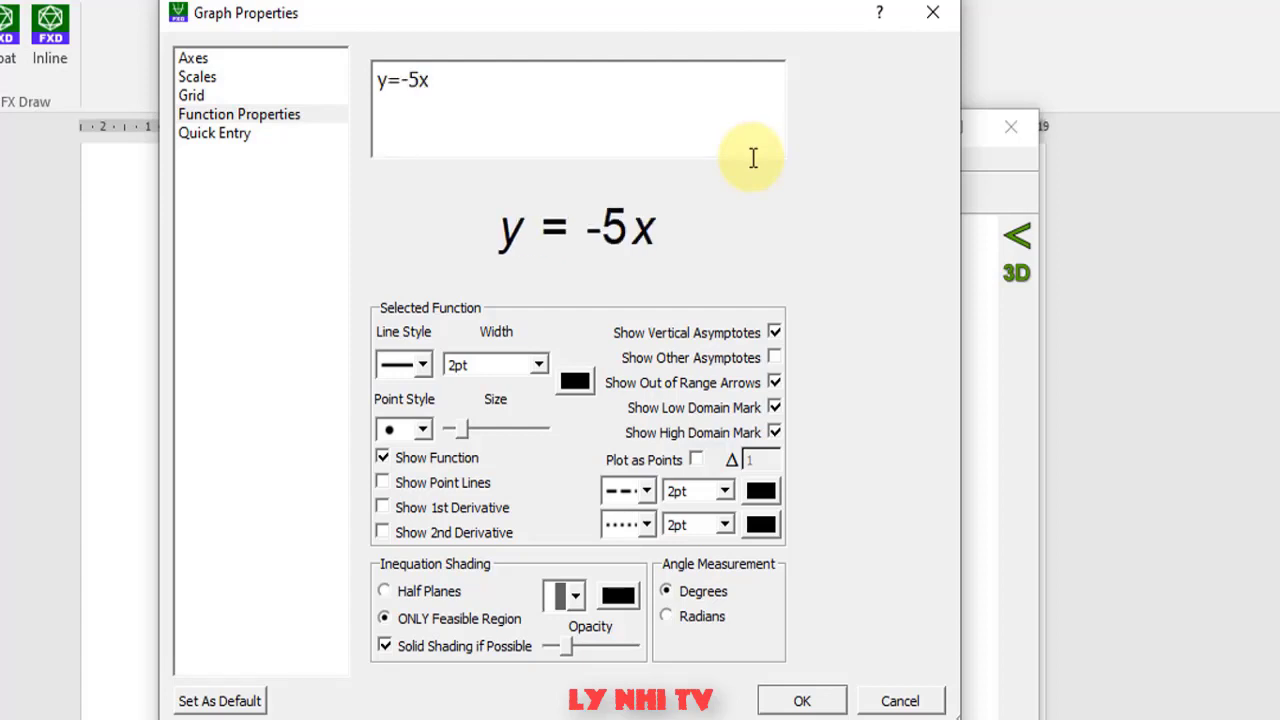
{"action": "type", "text": "2"}
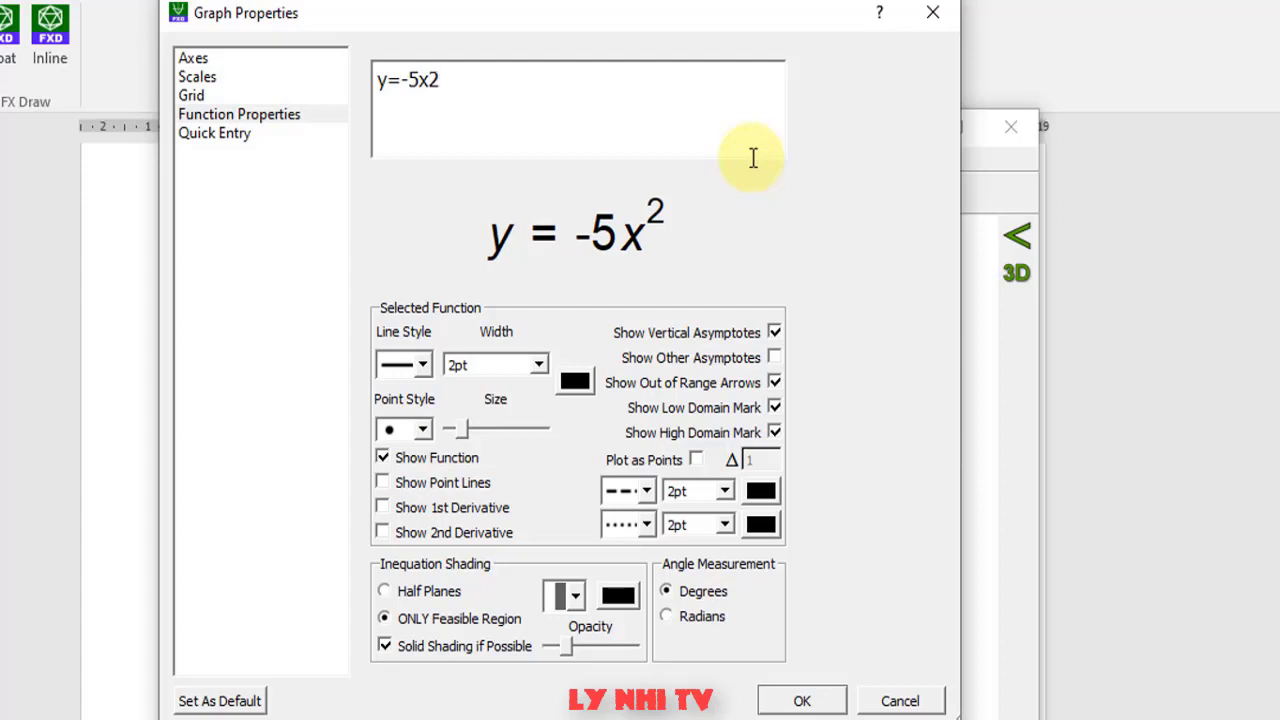
{"action": "type", "text": "+3"}
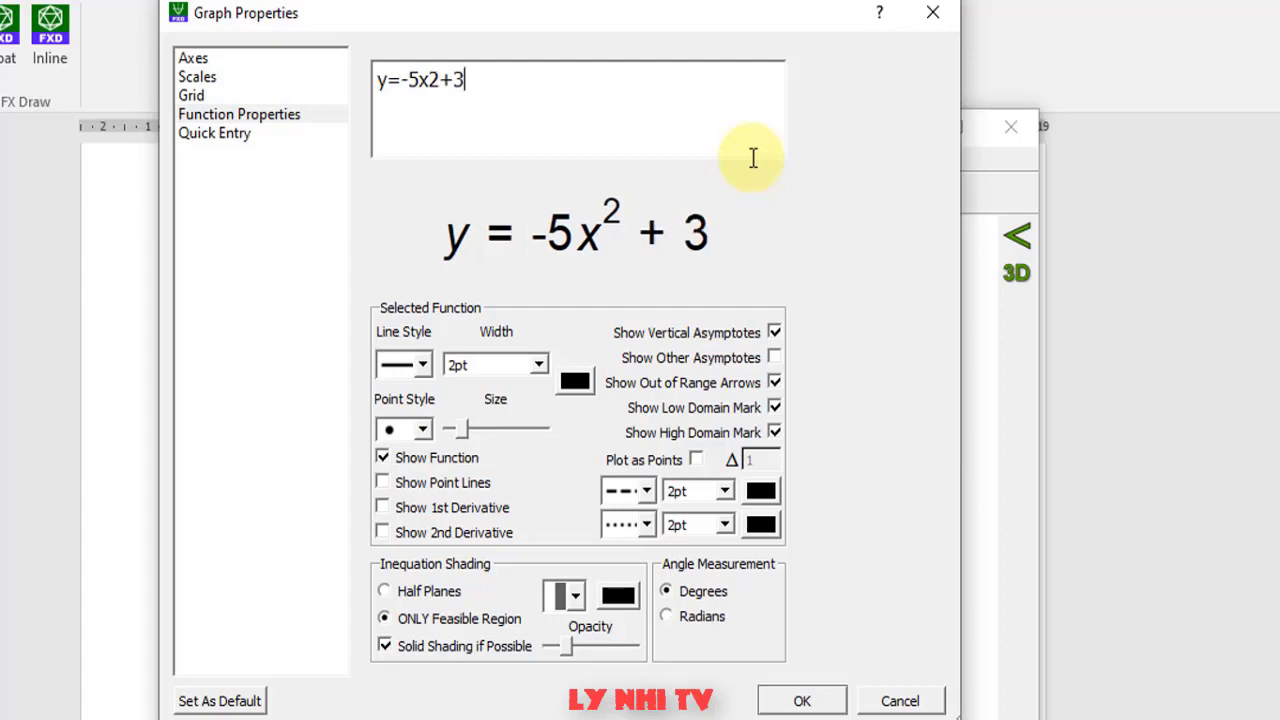
{"action": "type", "text": "x"}
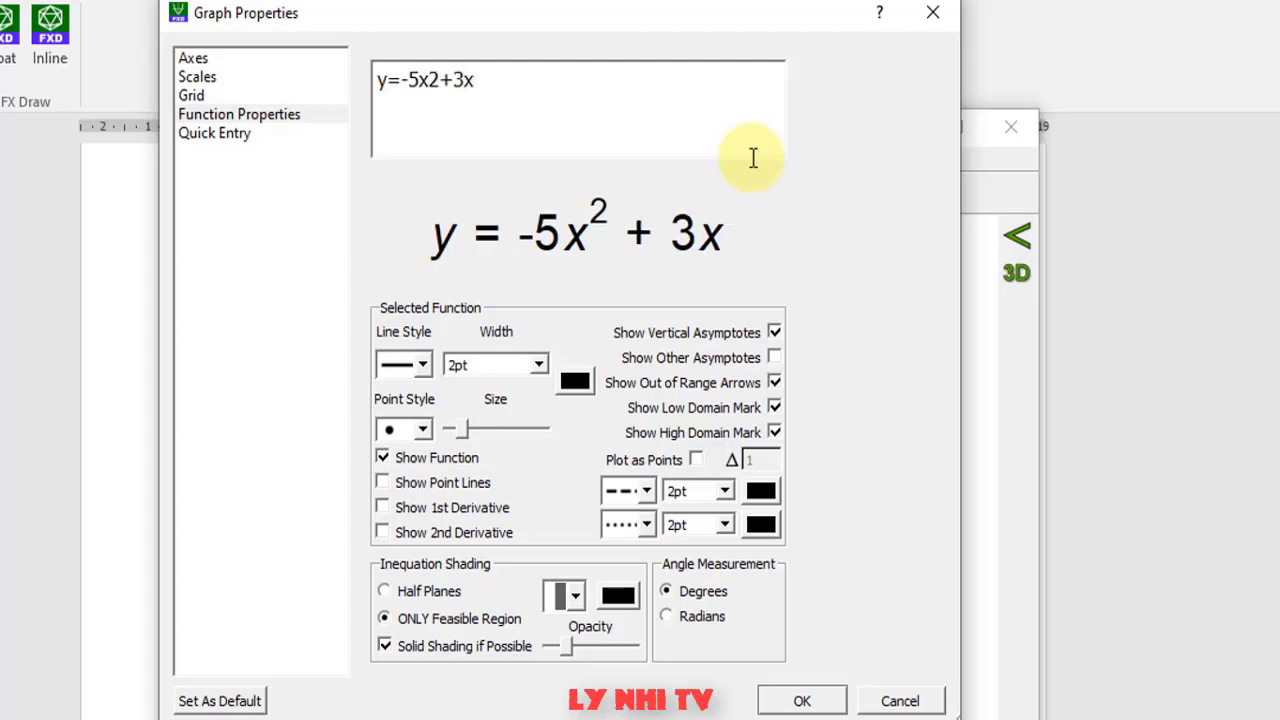
{"action": "type", "text": "-2"}
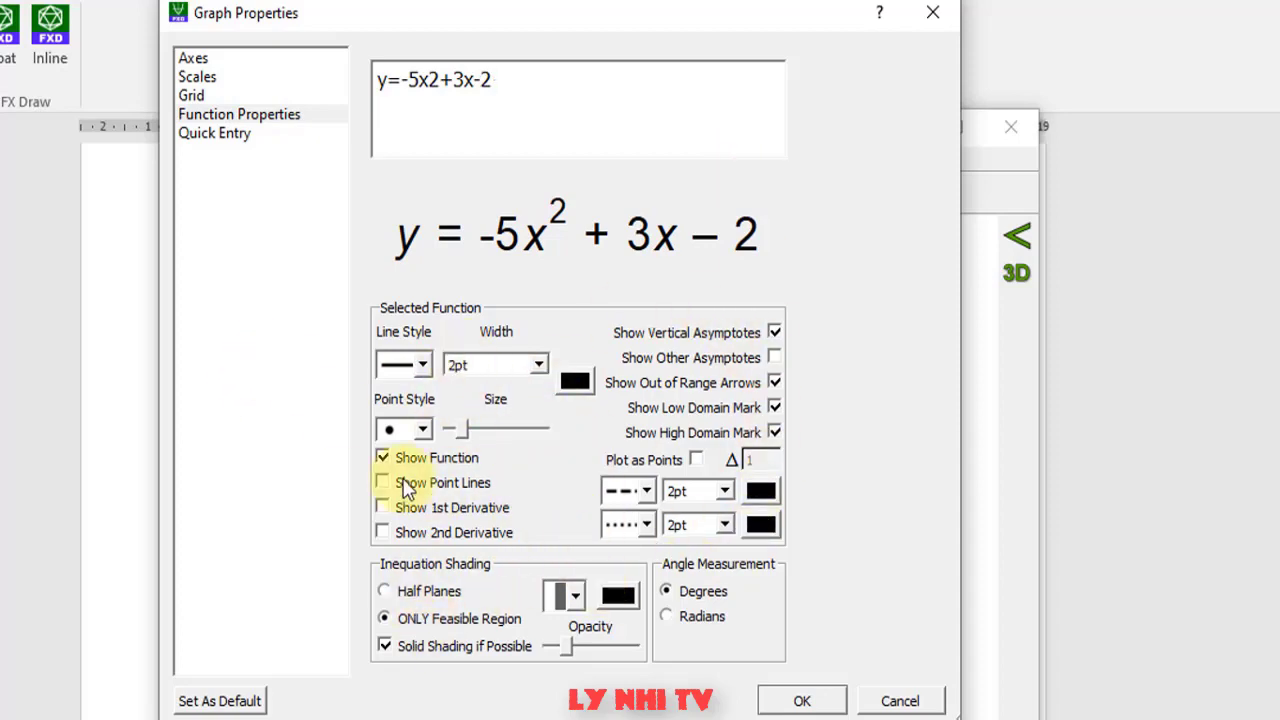
{"action": "left_click", "coordinate": [797, 700]}
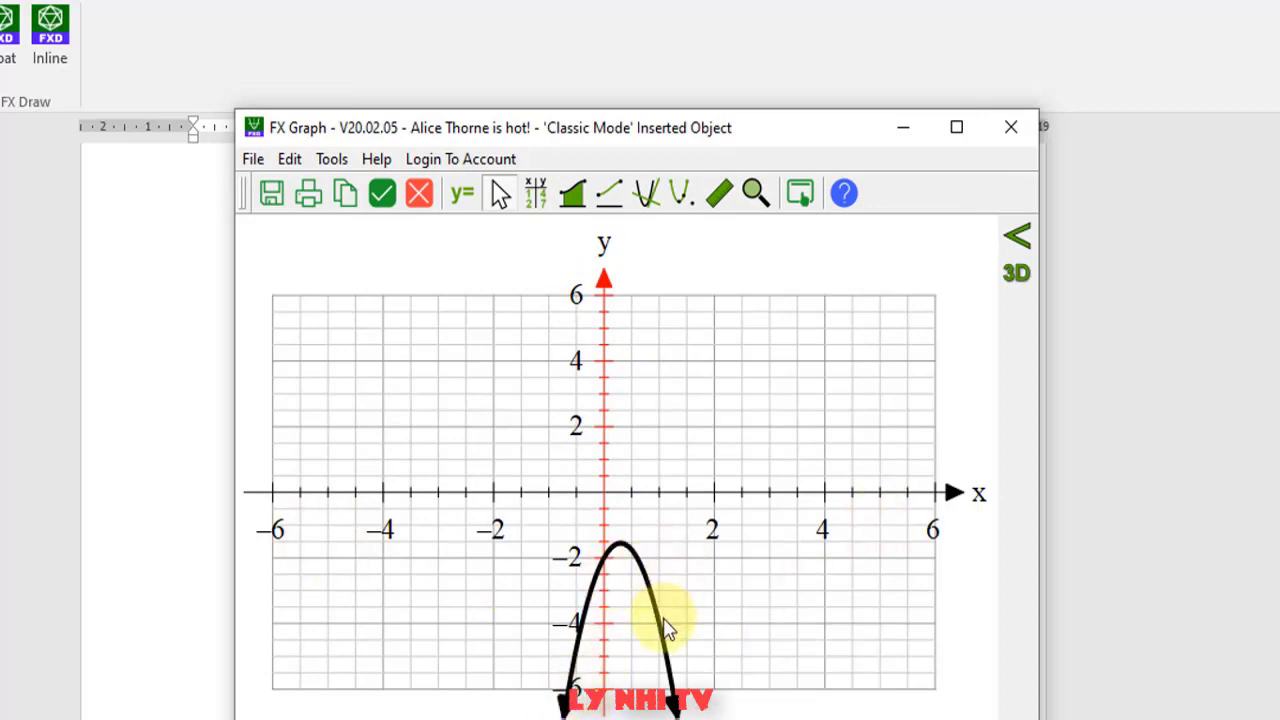
- Turn off Draw Arrows on the parabola's ends
{"action": "mouse_move", "coordinate": [662, 633]}
{"action": "mouse_move", "coordinate": [622, 550]}
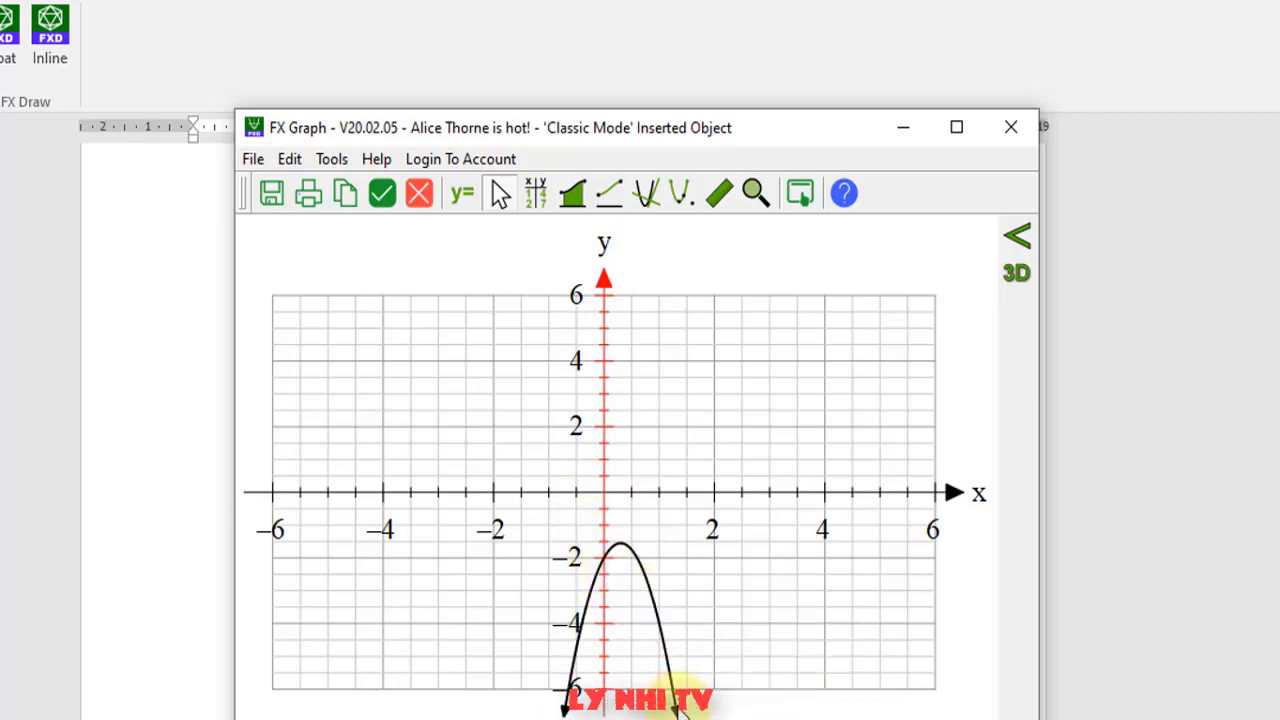
{"action": "right_click", "coordinate": [676, 706]}
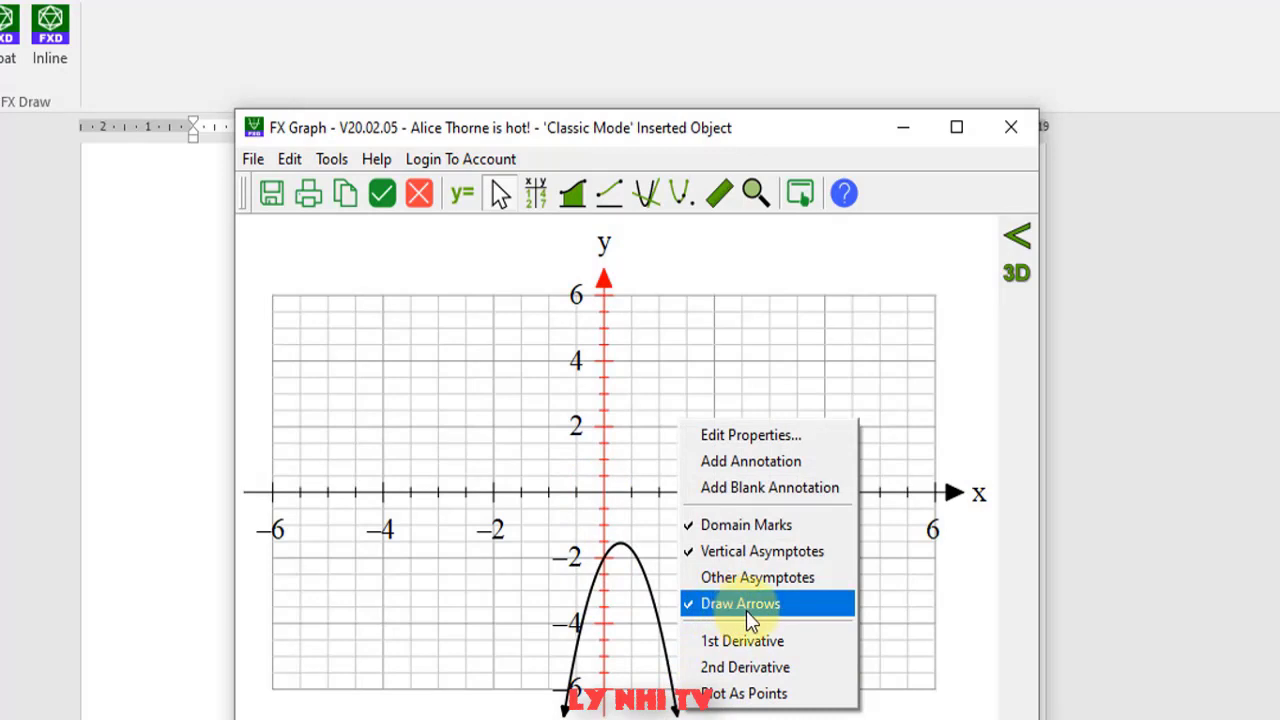
{"action": "left_click", "coordinate": [747, 608]}
- Set the line width for all functions to 1pt
{"action": "right_click", "coordinate": [640, 565]}
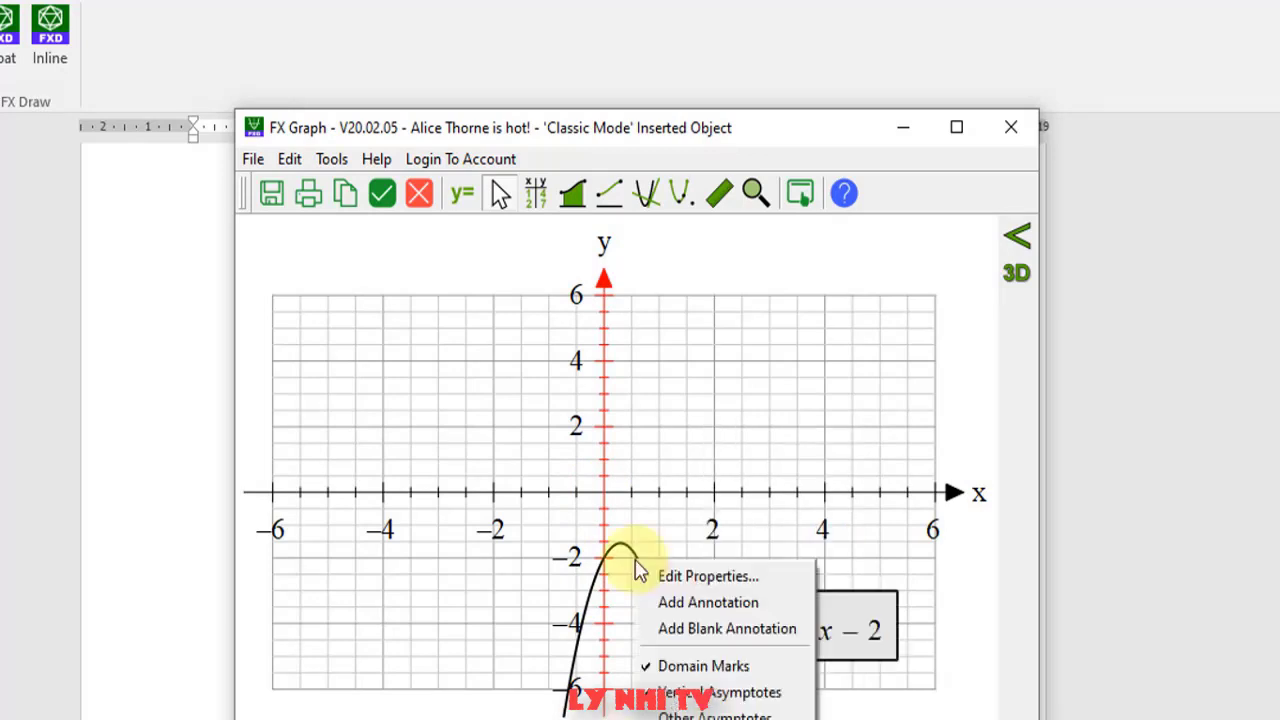
{"action": "left_click", "coordinate": [594, 491]}
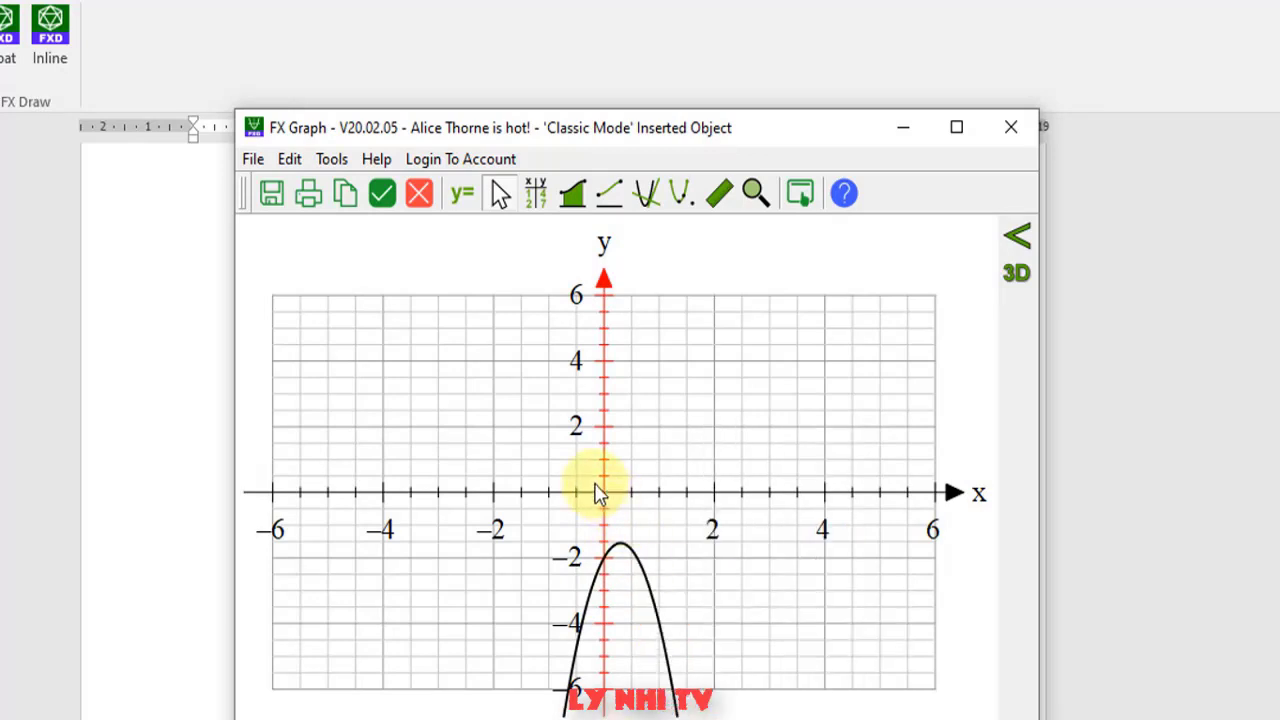
{"action": "double_click", "coordinate": [628, 617]}
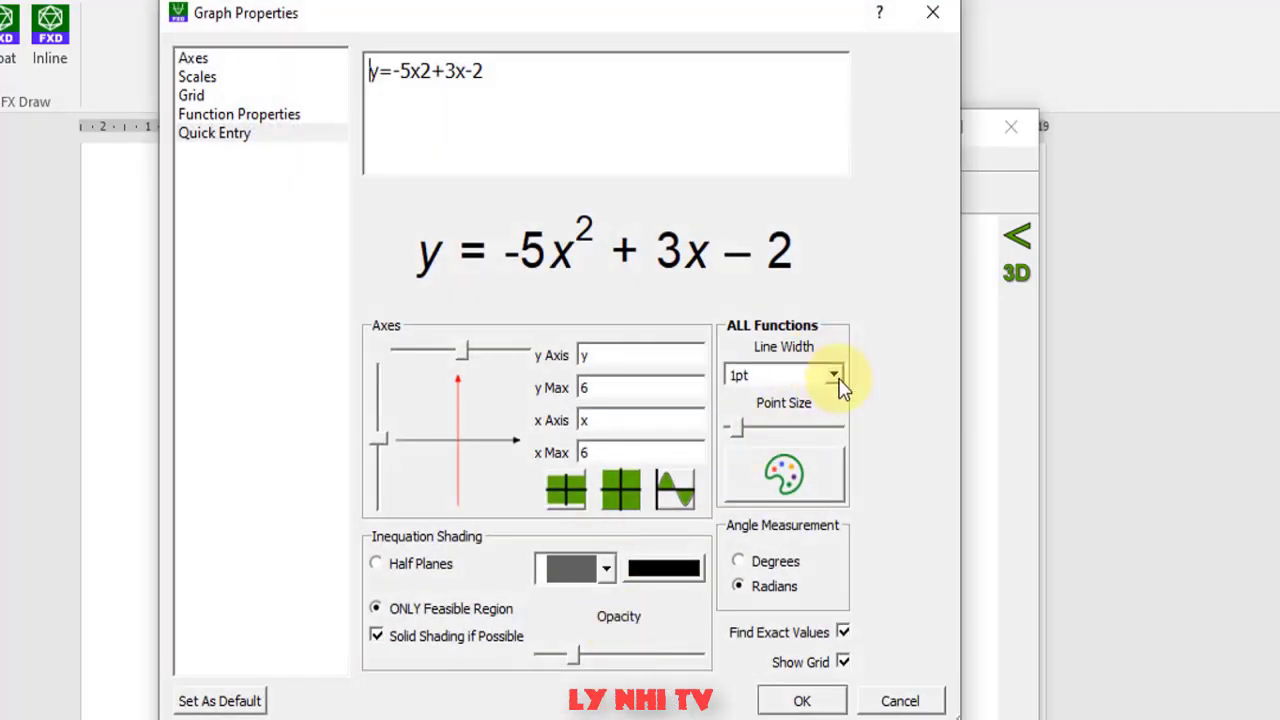
{"action": "left_click", "coordinate": [828, 373]}
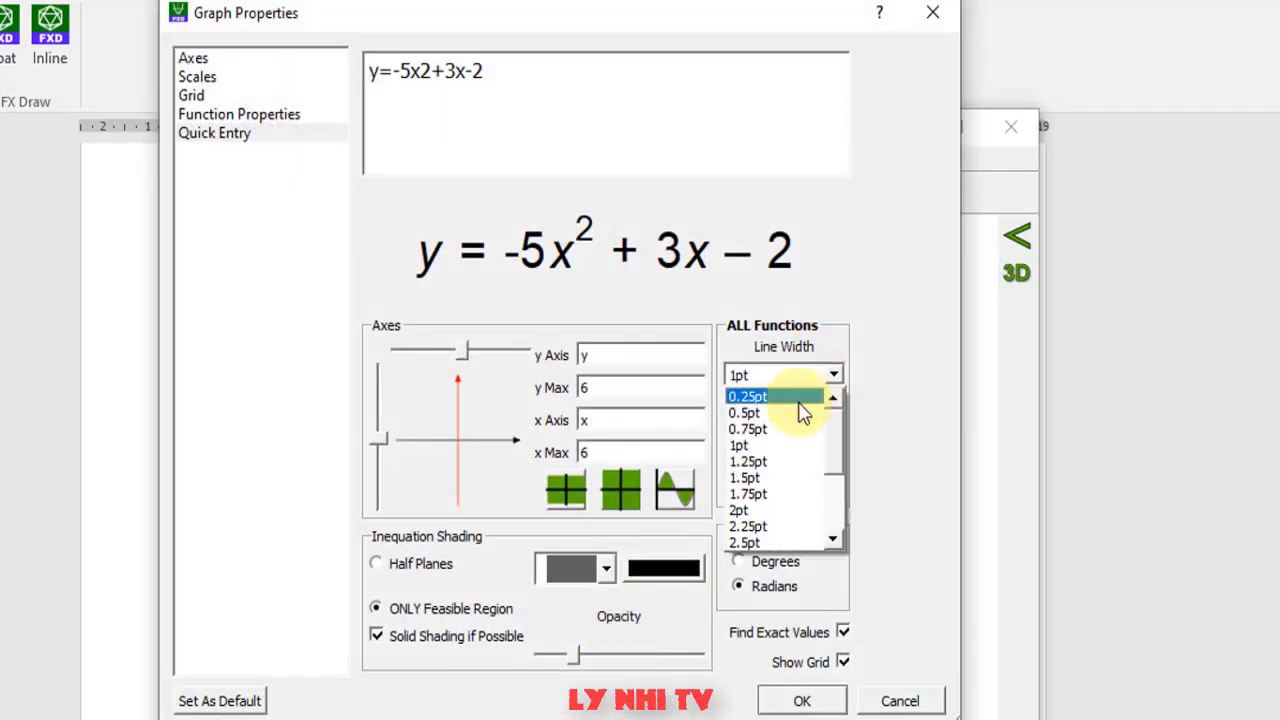
{"action": "left_click", "coordinate": [755, 445]}
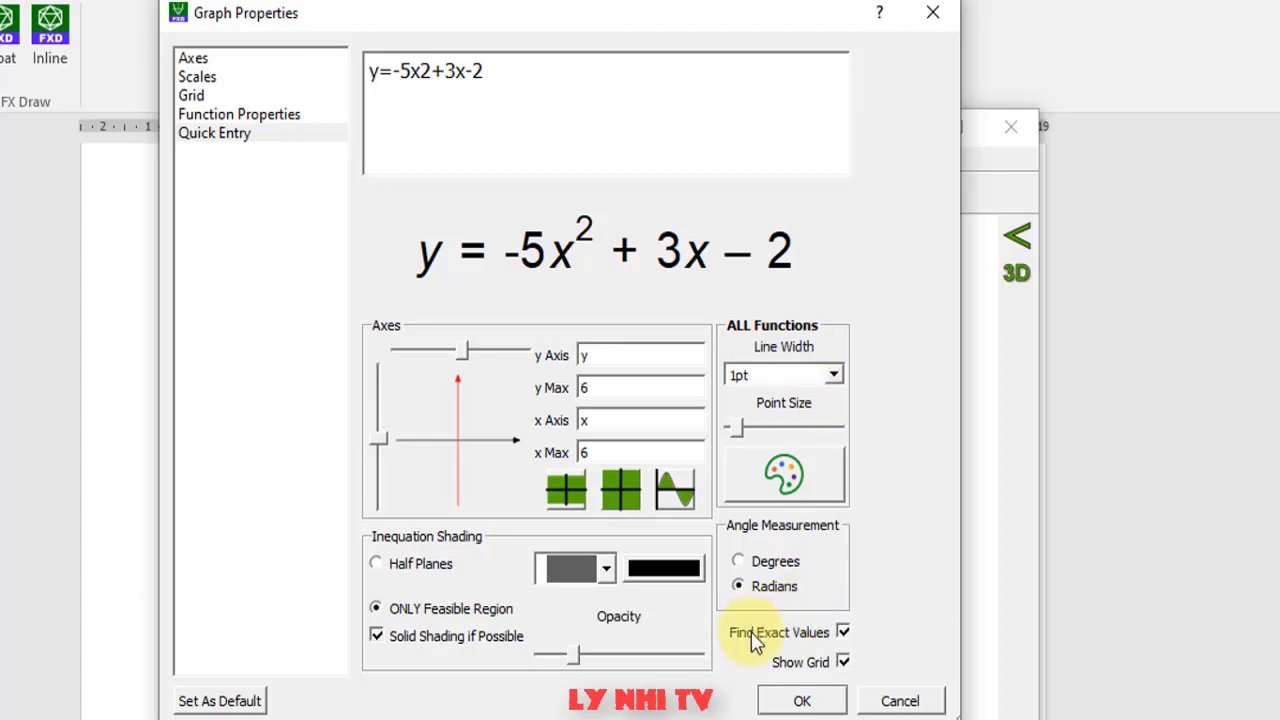
{"action": "left_click", "coordinate": [802, 700]}
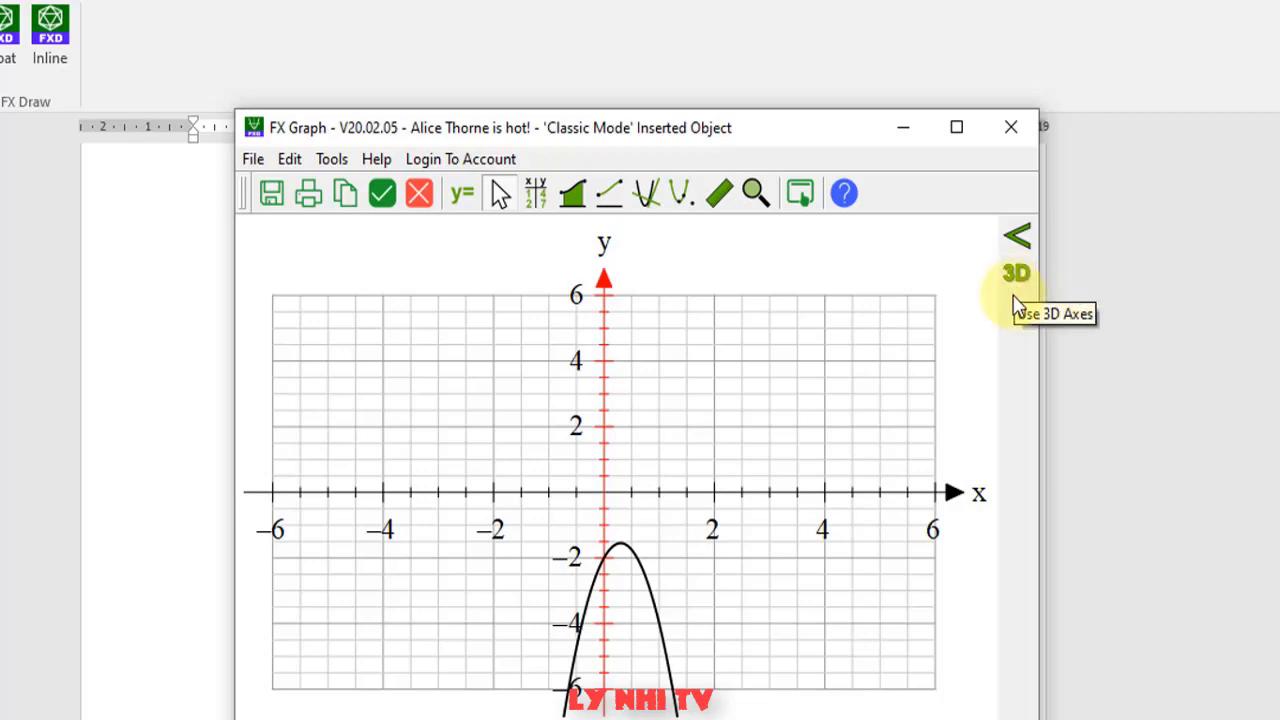
{"action": "left_click", "coordinate": [1017, 274]}
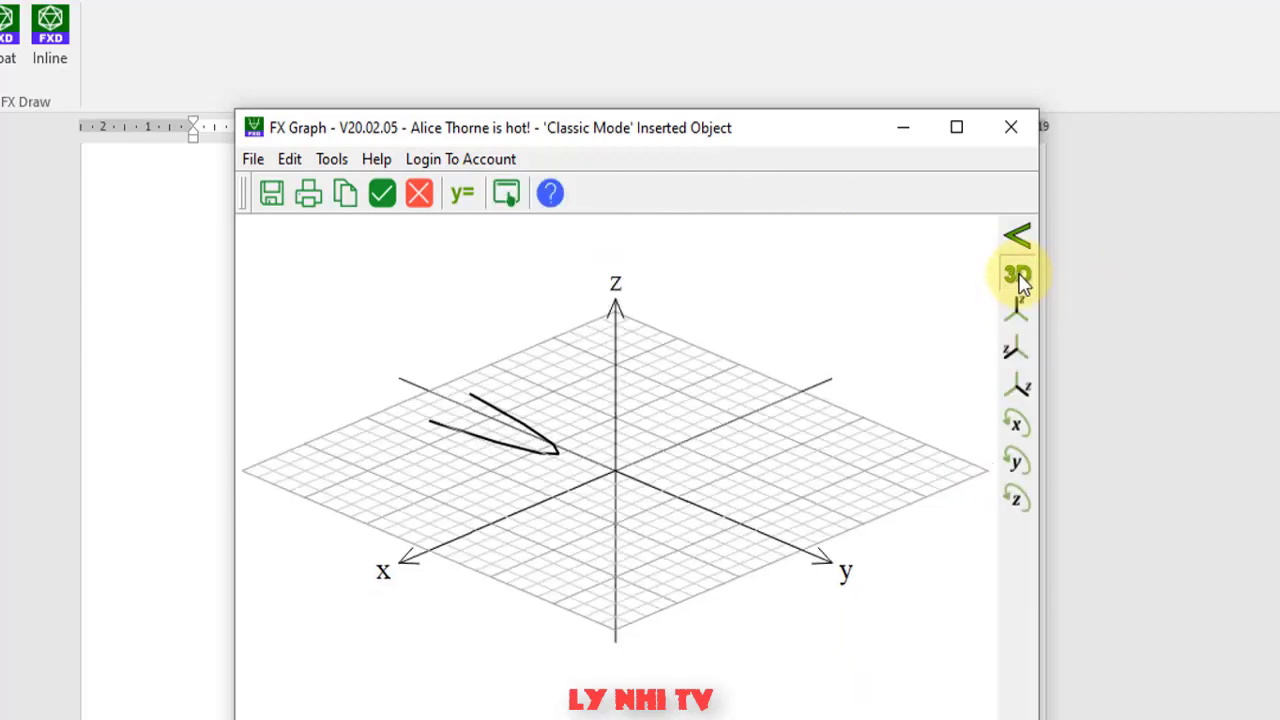
{"action": "left_click", "coordinate": [1015, 503]}
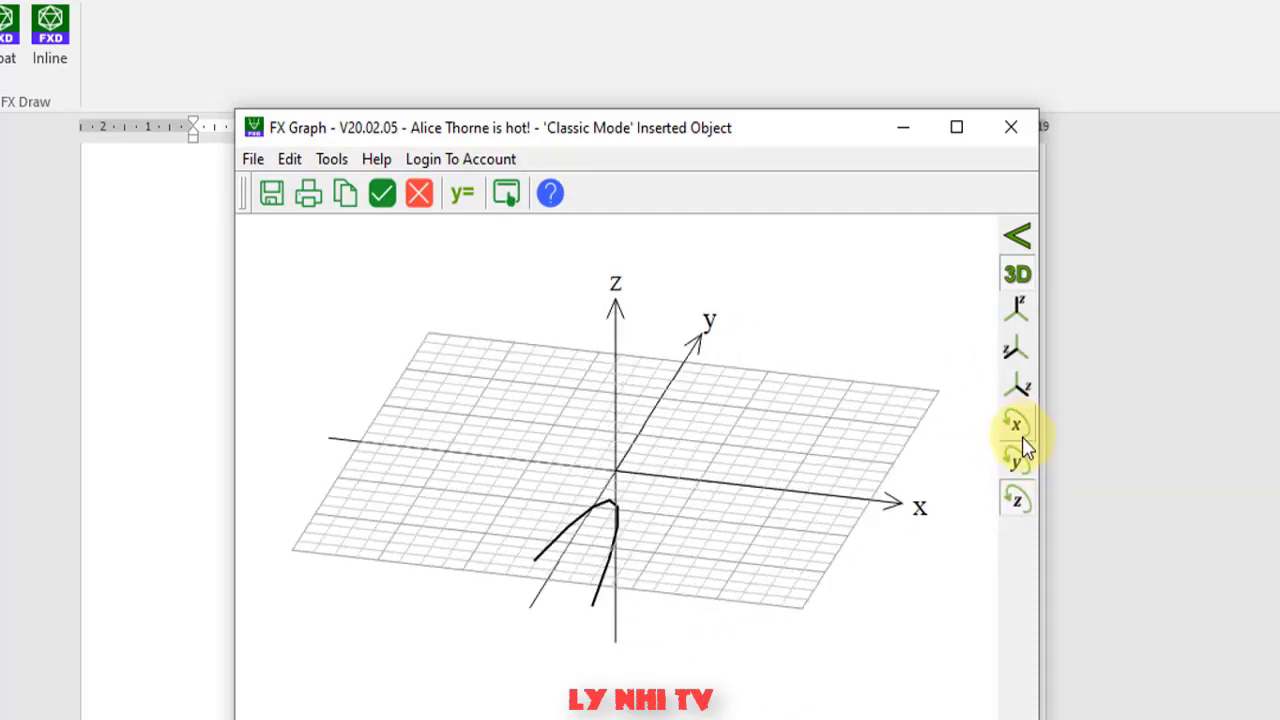
{"action": "left_click", "coordinate": [1016, 415]}
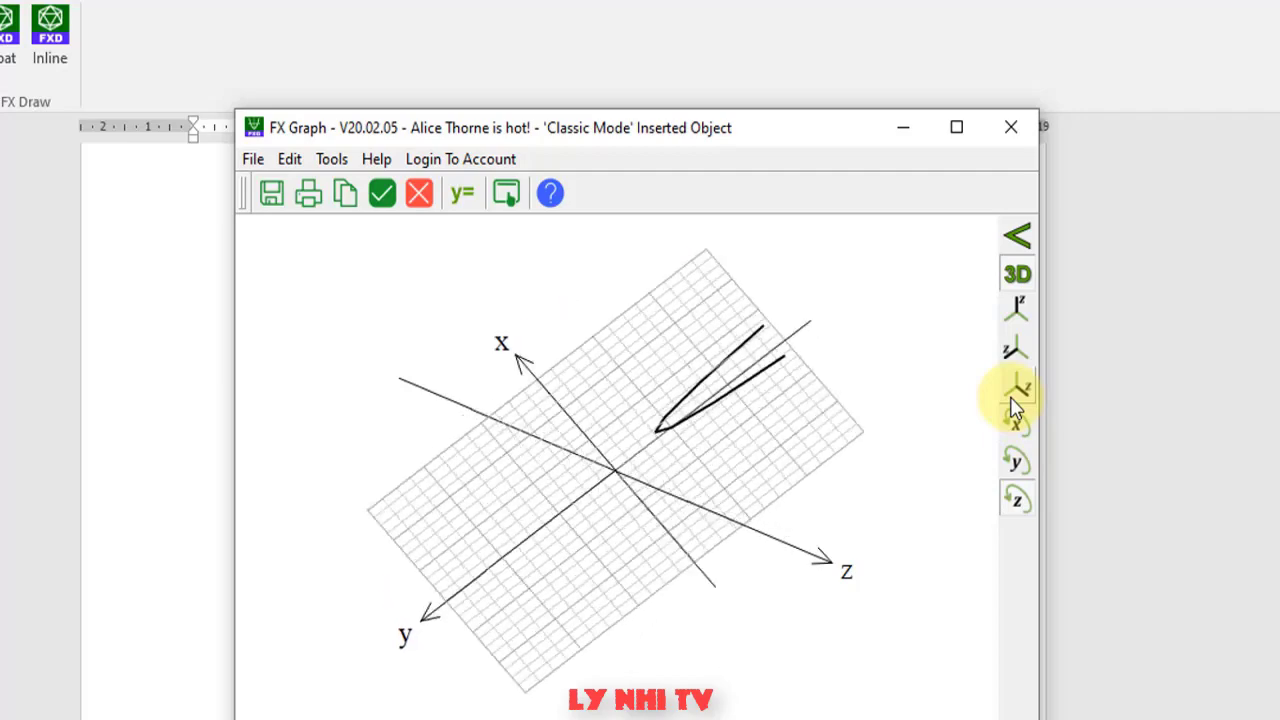
{"action": "left_click", "coordinate": [1016, 348]}
{"action": "left_click", "coordinate": [1017, 315]}
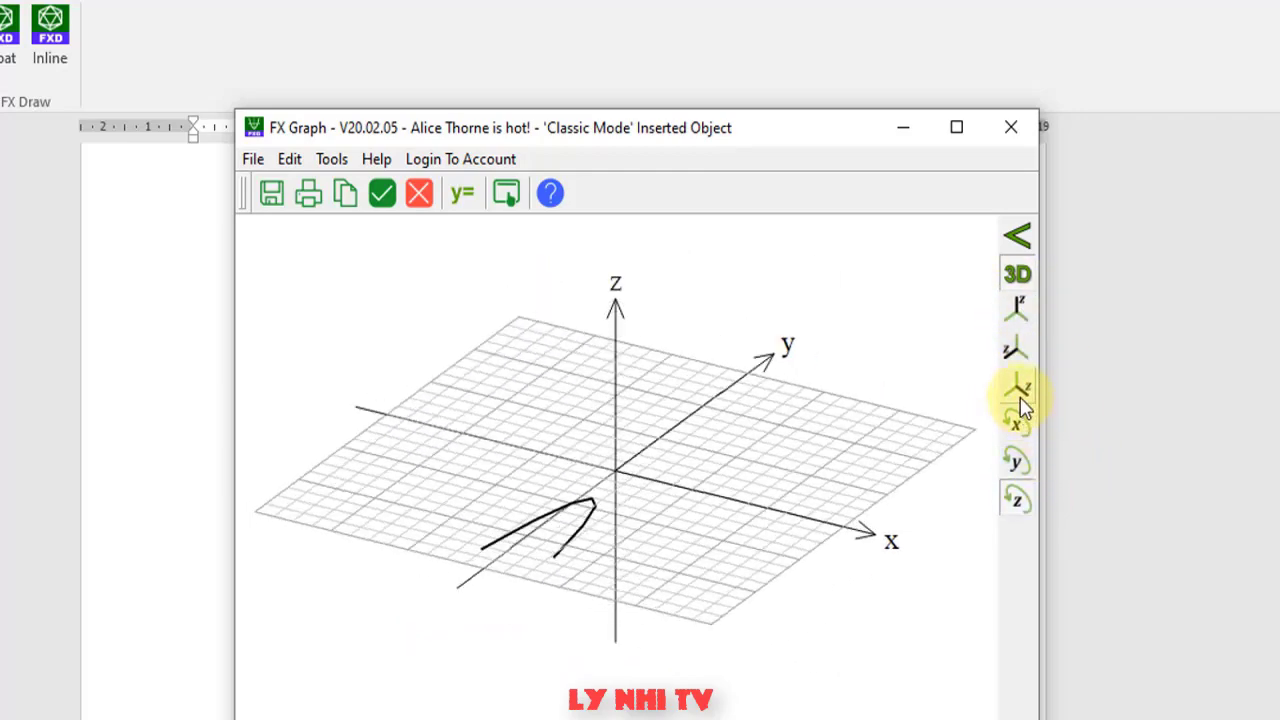
{"action": "left_click", "coordinate": [1017, 418]}
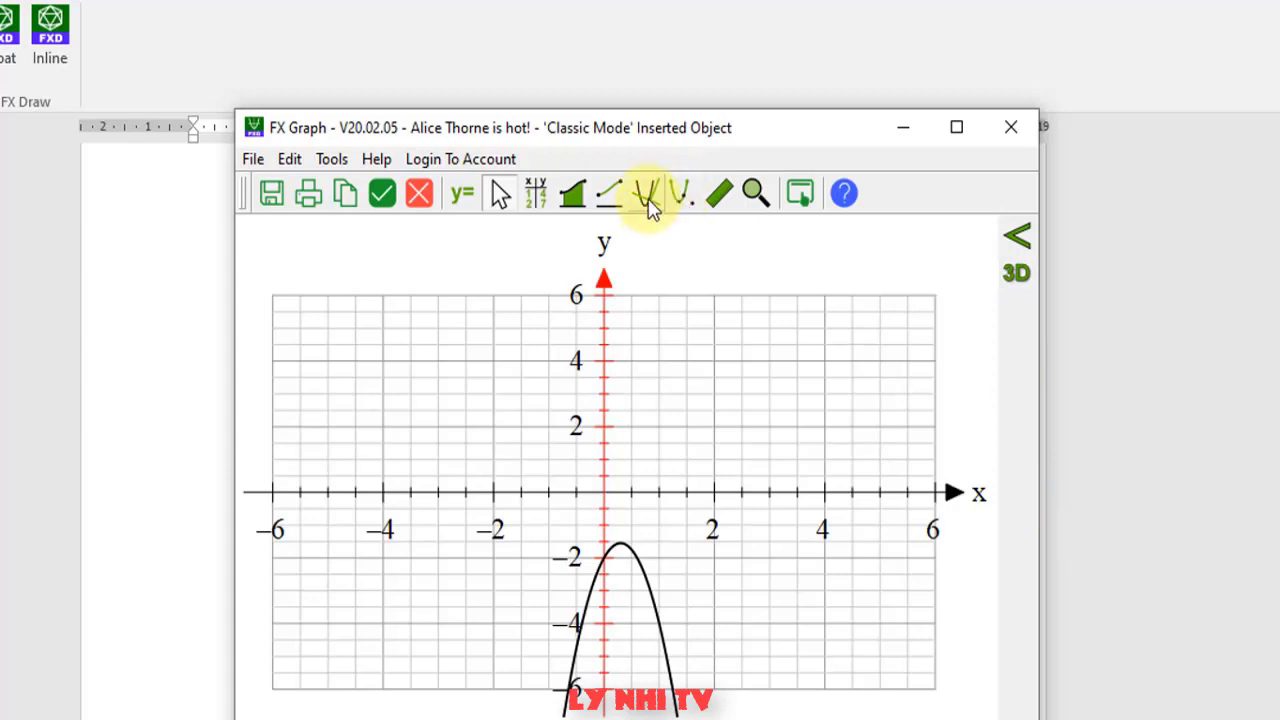
- Draw a tangent line fixed at a point on the parabola
{"action": "left_click", "coordinate": [648, 196]}
{"action": "mouse_move", "coordinate": [620, 586]}
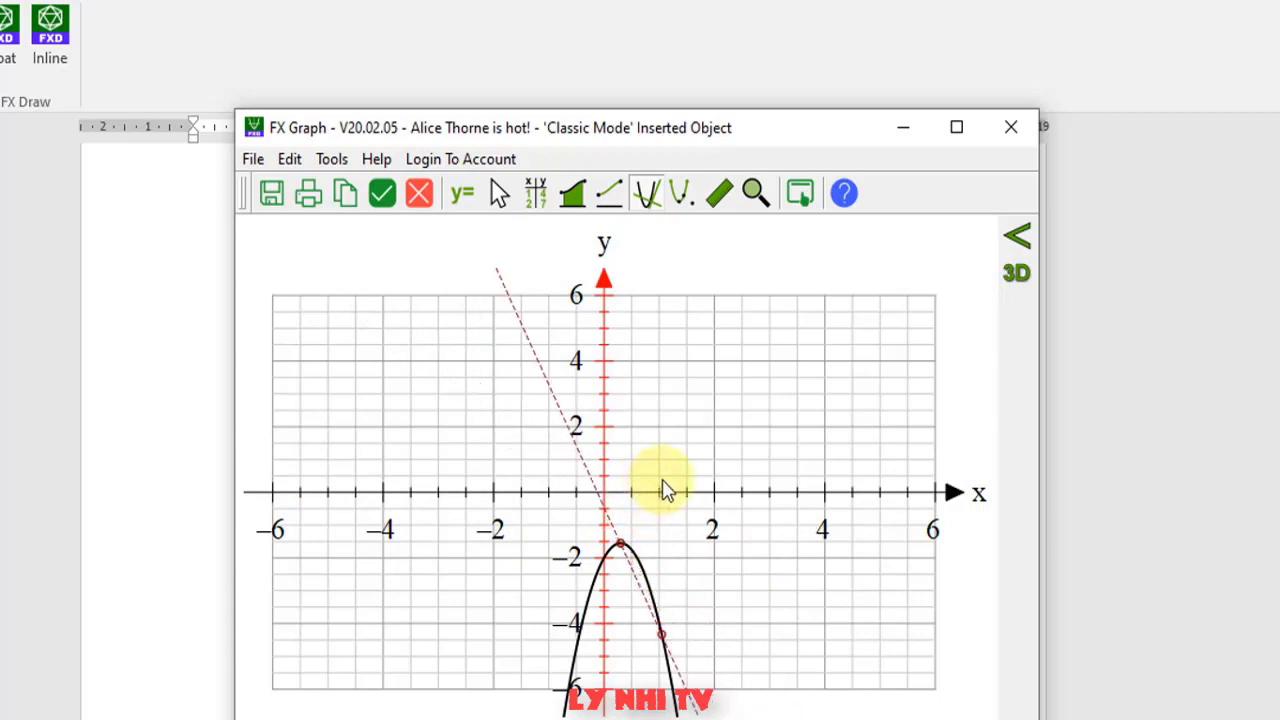
{"action": "left_click", "coordinate": [667, 489]}
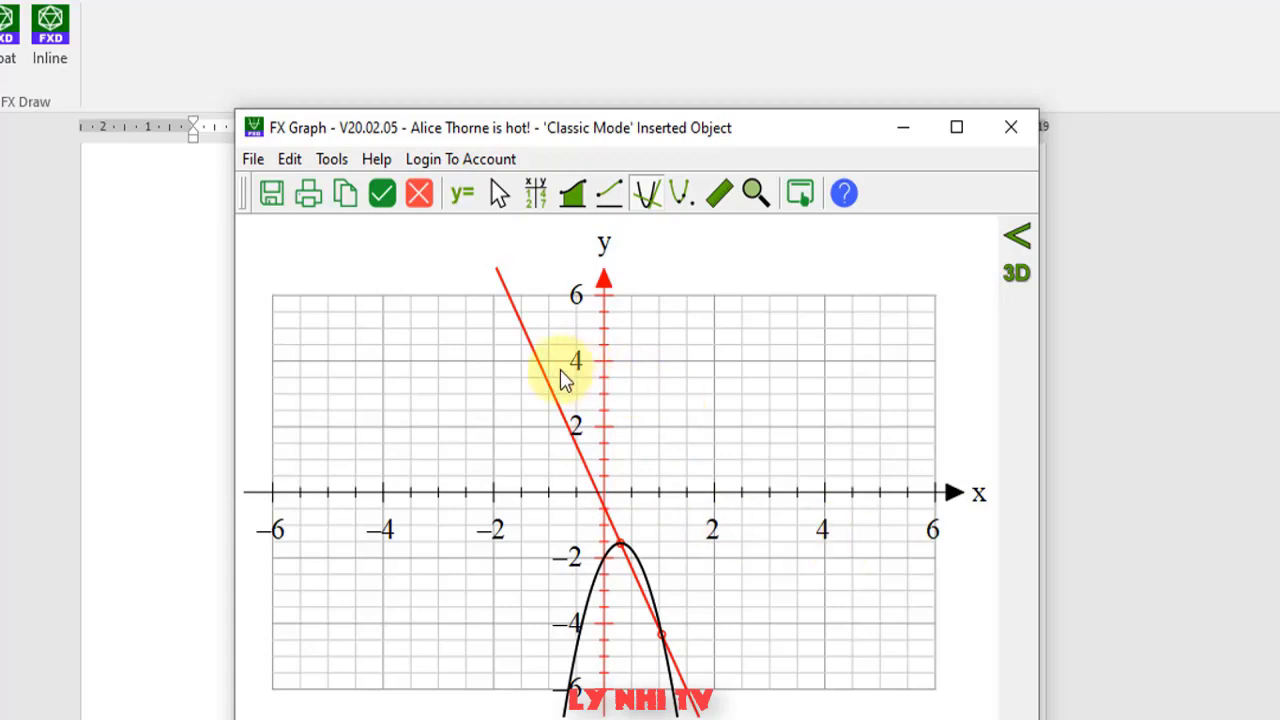
{"action": "mouse_move", "coordinate": [543, 376]}
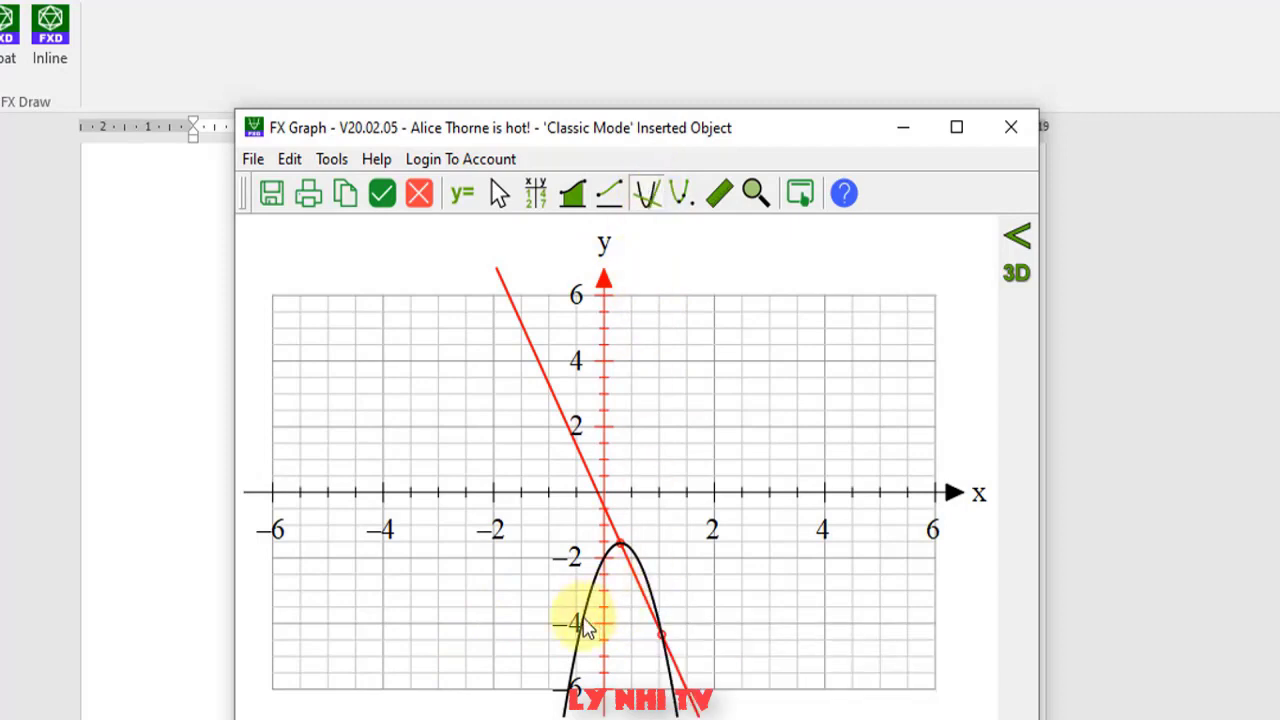
- Place a secant line through two parabola points near the vertex
{"action": "left_click", "coordinate": [646, 193]}
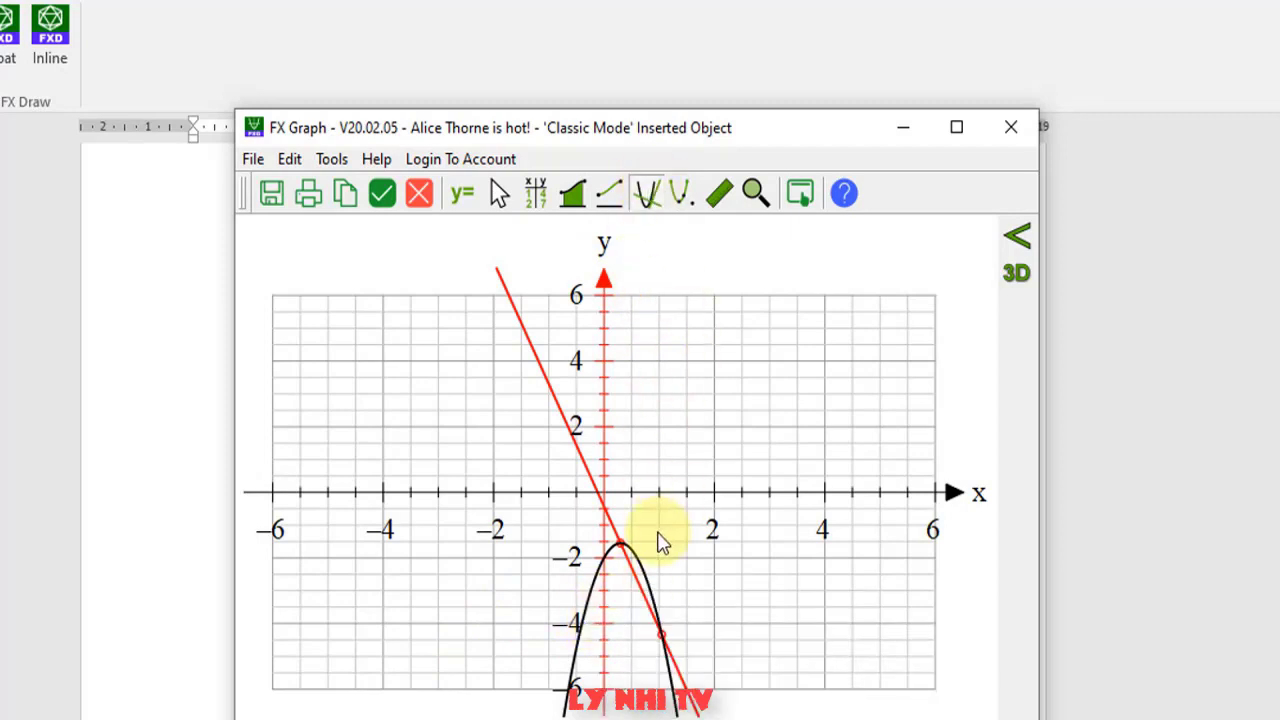
{"action": "left_click", "coordinate": [607, 580]}
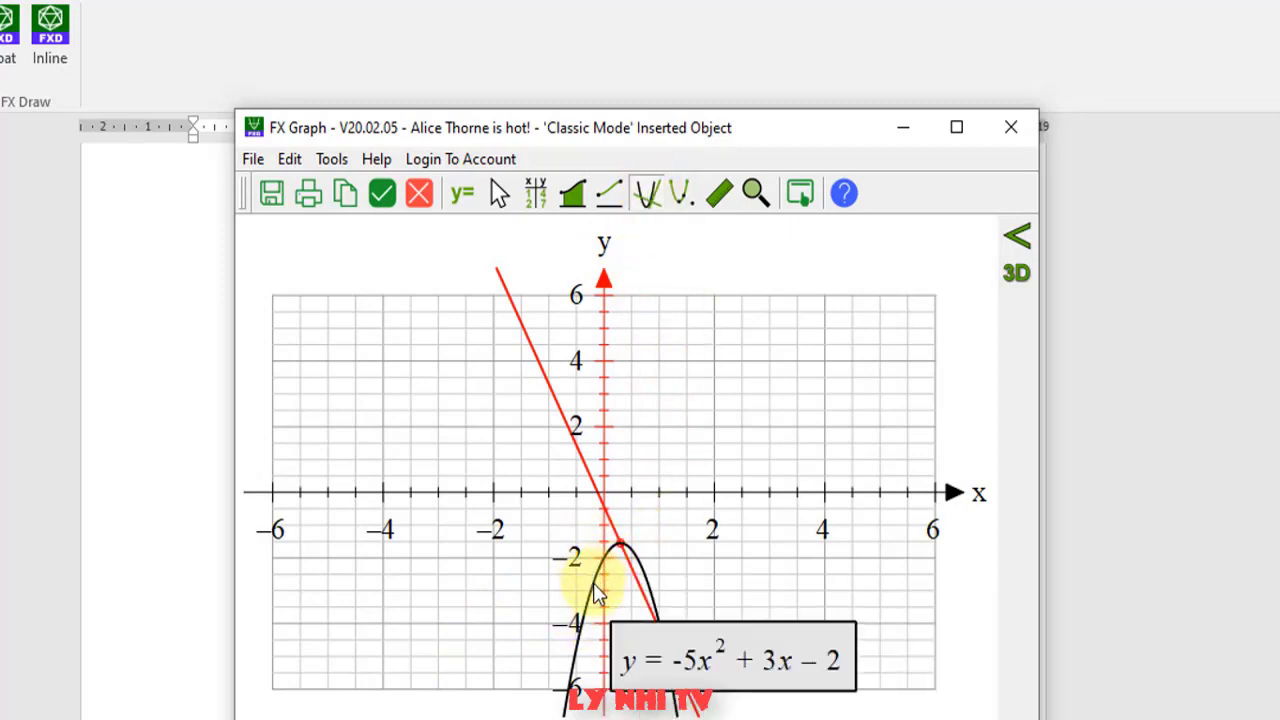
{"action": "left_click", "coordinate": [592, 584]}
{"action": "left_click", "coordinate": [668, 511]}
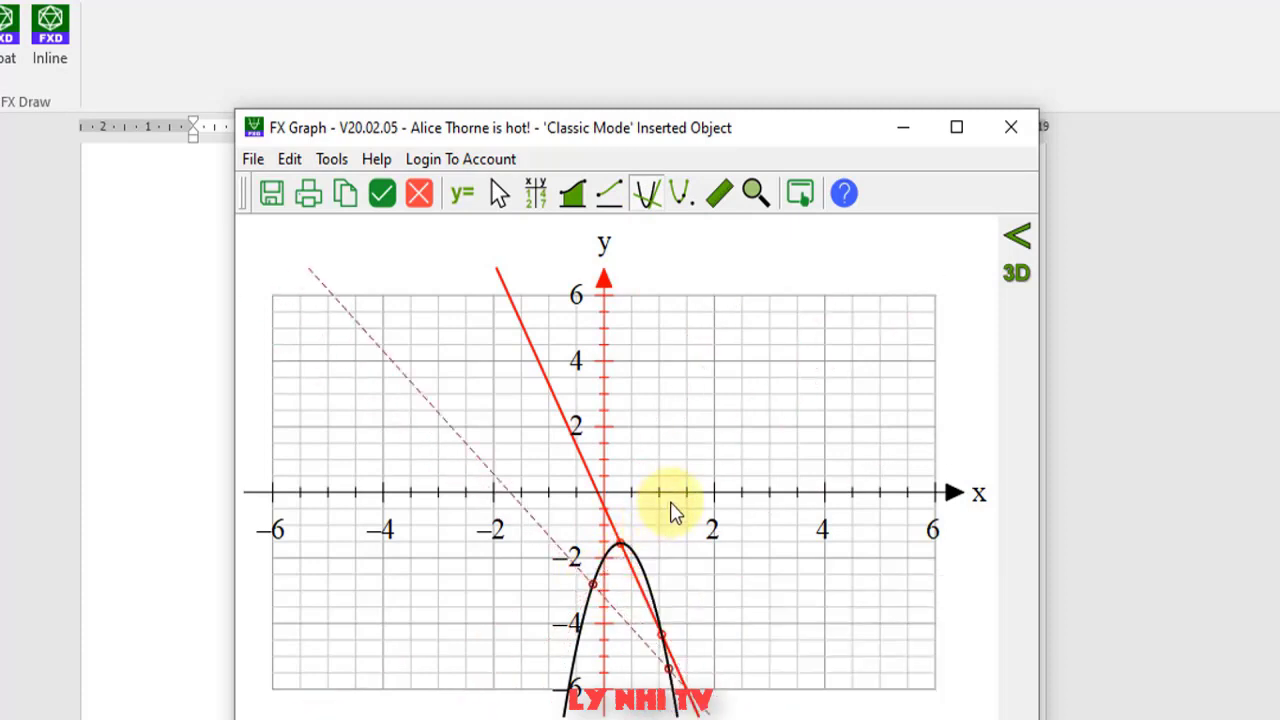
{"action": "left_click", "coordinate": [630, 530]}
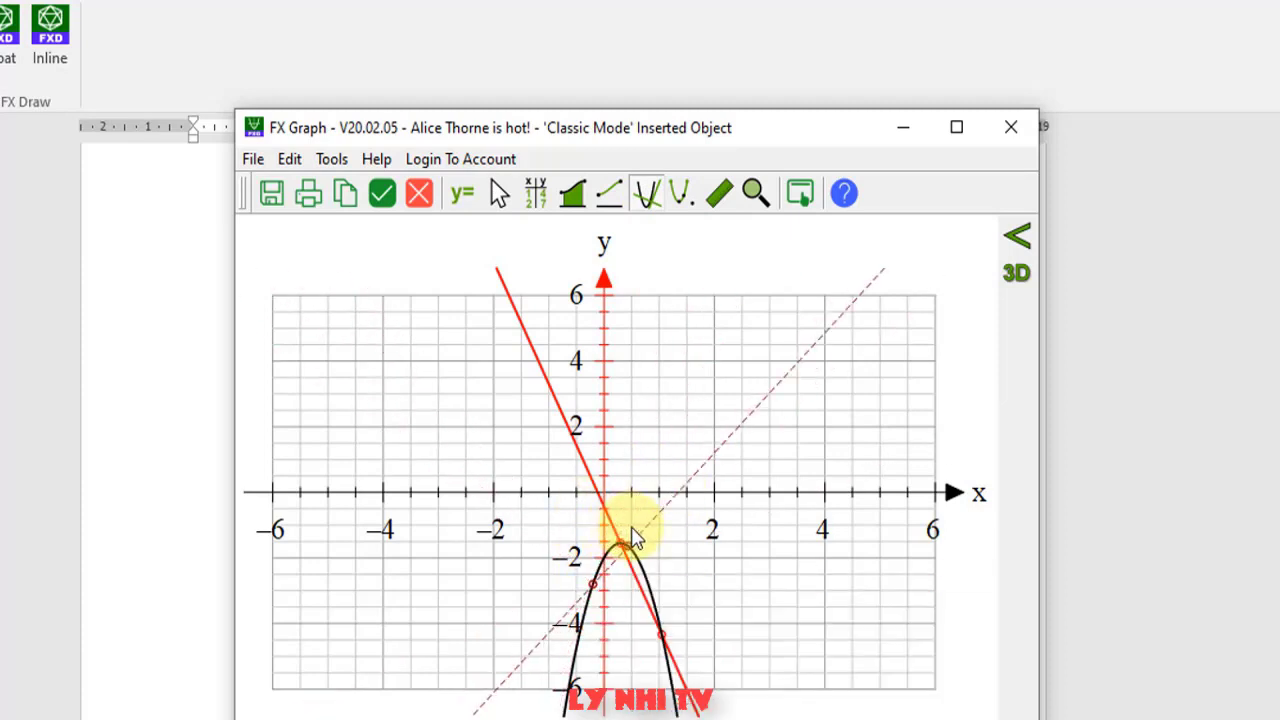
{"action": "left_click_drag", "start_coordinate": [630, 538], "coordinate": [658, 527]}
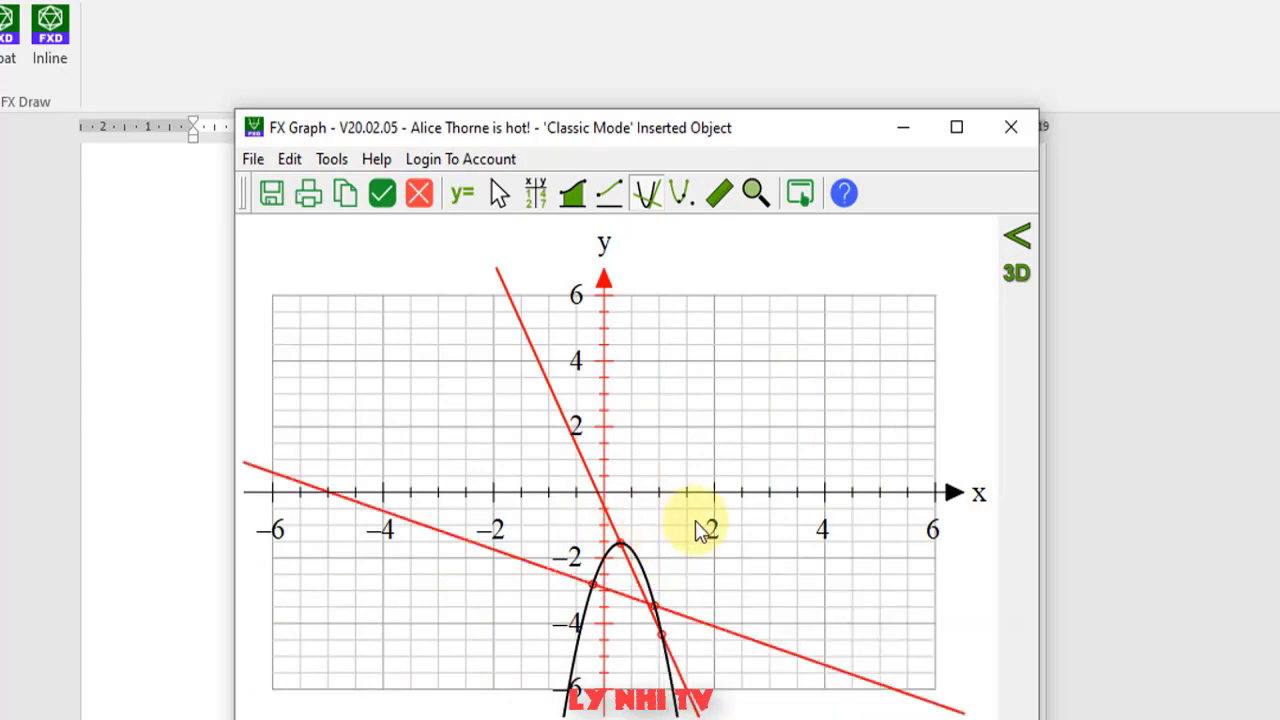
{"action": "left_click", "coordinate": [486, 551]}
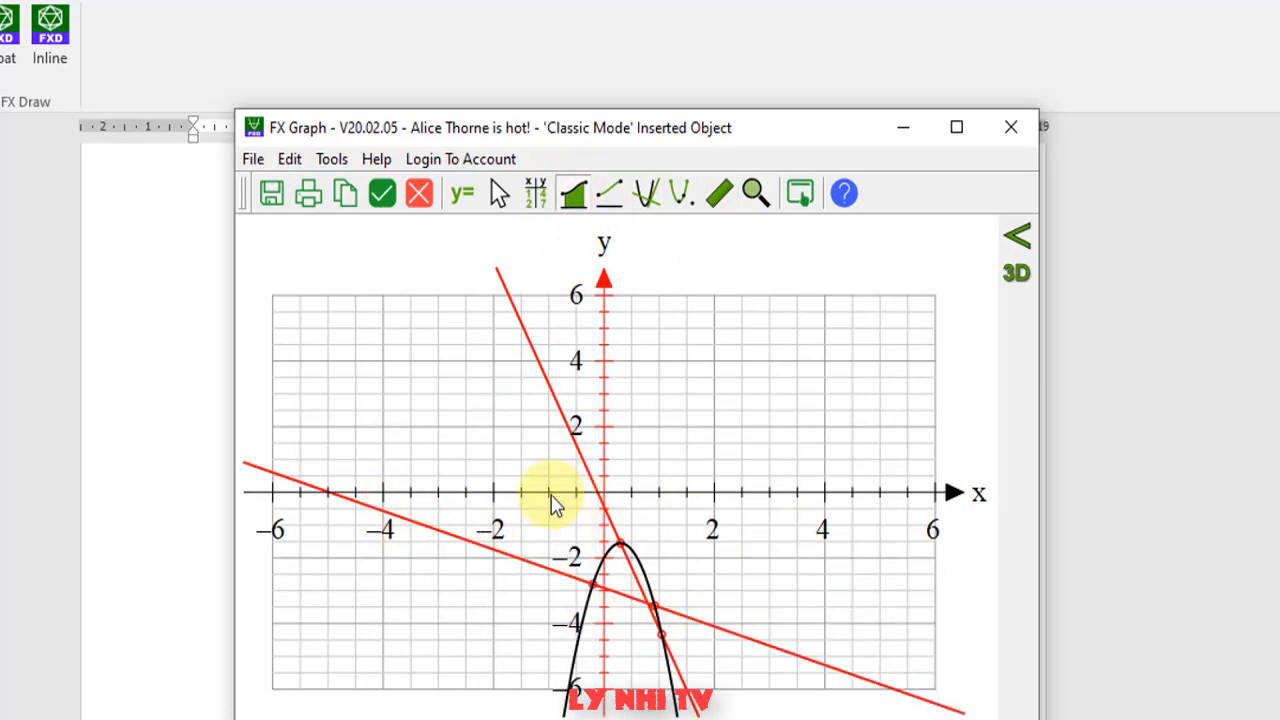
- Shade the integral region under the parabola from -0.45 to 1, showing area 3.5223
{"action": "left_click", "coordinate": [573, 196]}
{"action": "mouse_move", "coordinate": [534, 497]}
{"action": "left_mouse_down"}
{"action": "mouse_move", "coordinate": [625, 568]}
{"action": "mouse_move", "coordinate": [709, 563]}
{"action": "mouse_move", "coordinate": [690, 568]}
{"action": "left_mouse_up"}
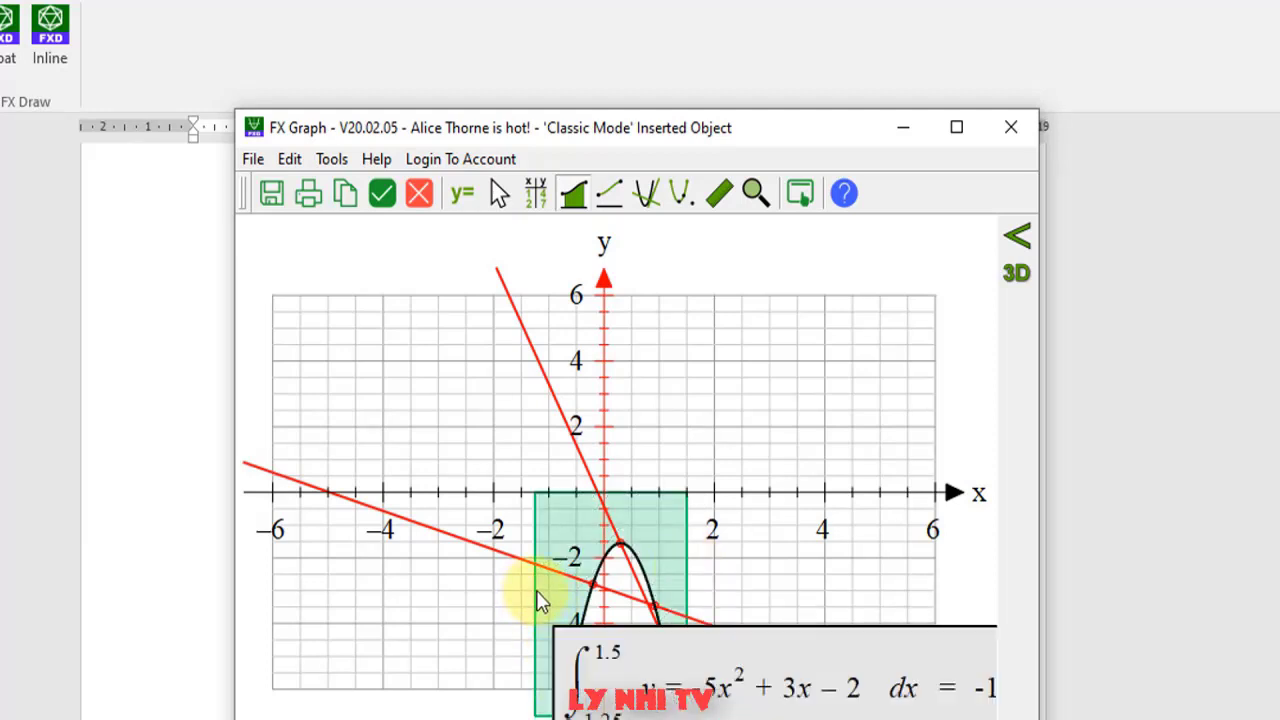
{"action": "left_click_drag", "start_coordinate": [537, 594], "coordinate": [580, 600]}
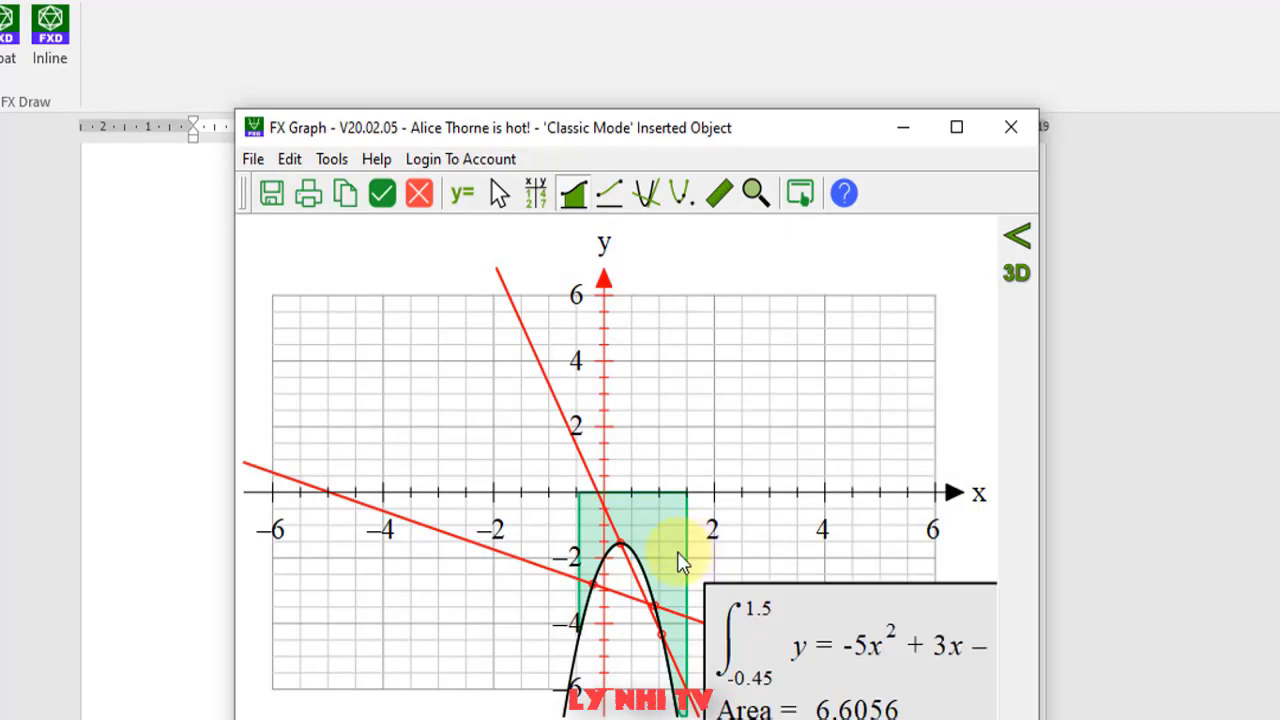
{"action": "left_click_drag", "start_coordinate": [679, 562], "coordinate": [668, 516]}
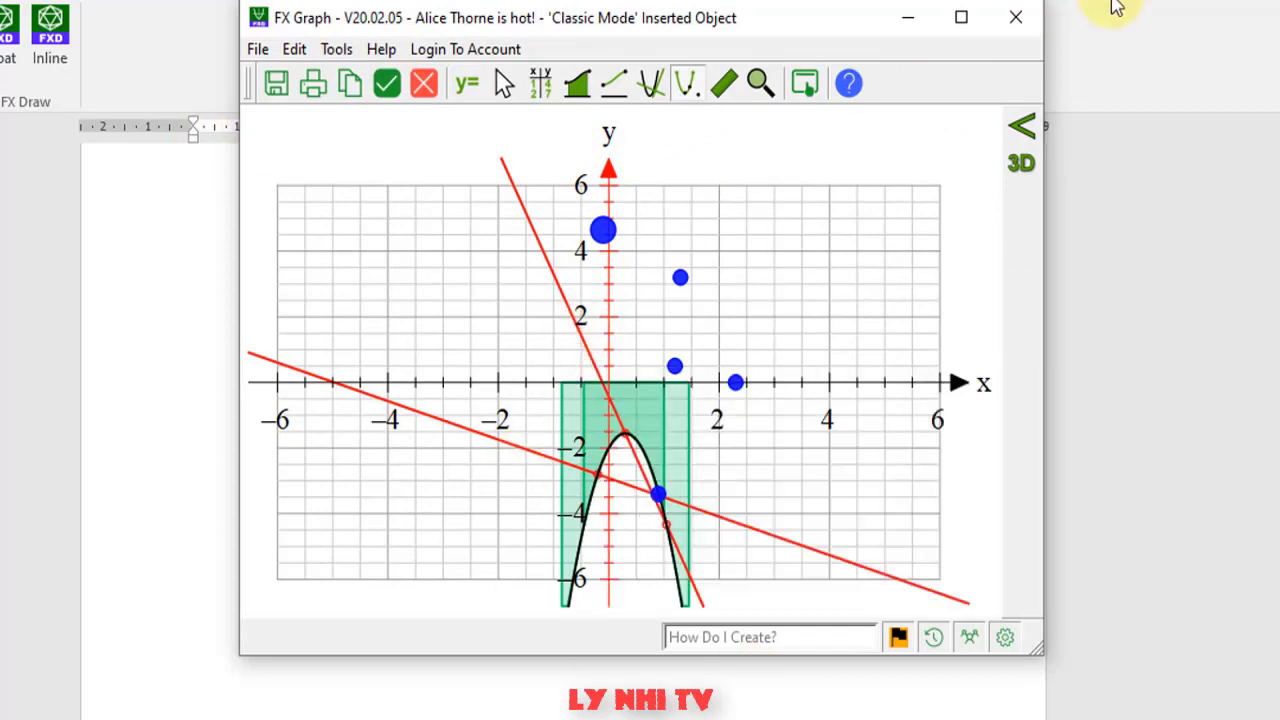
- Close FX Graph and find the embedded parabola graph in the Word document
{"action": "left_click", "coordinate": [1017, 32]}
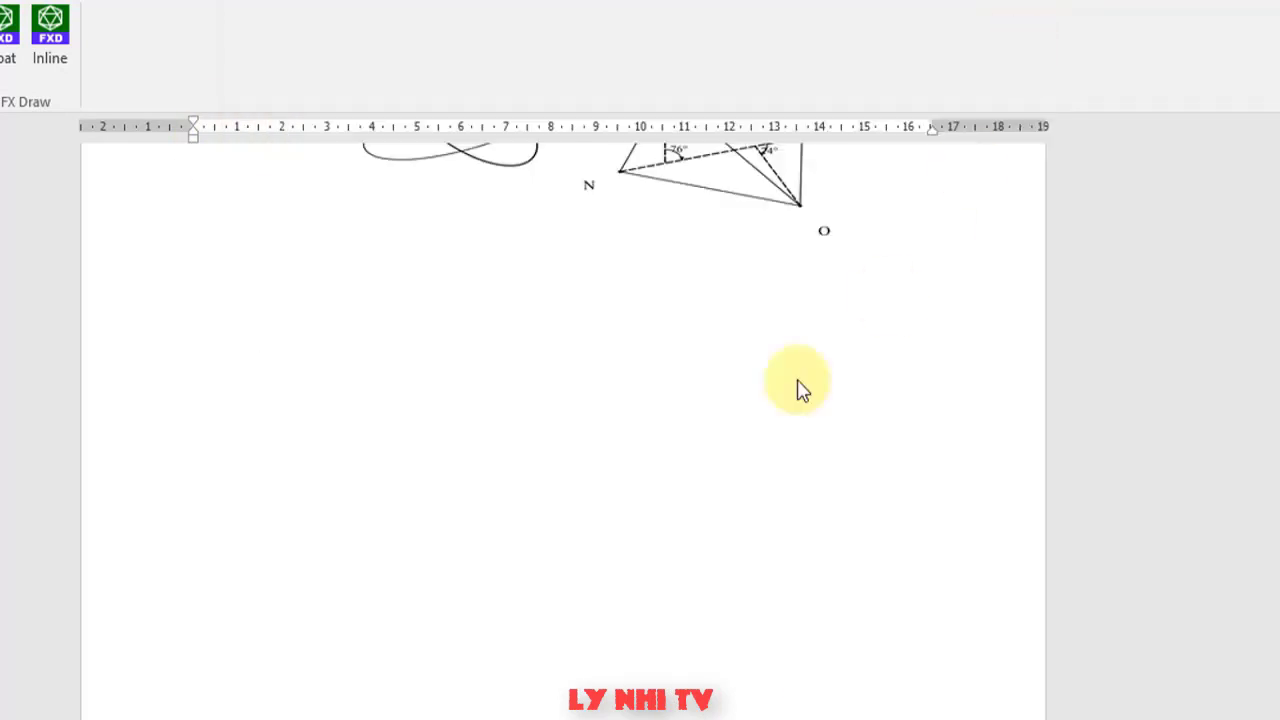
{"action": "scroll", "coordinate": [476, 382], "scroll_direction": "up", "scroll_amount": 5}
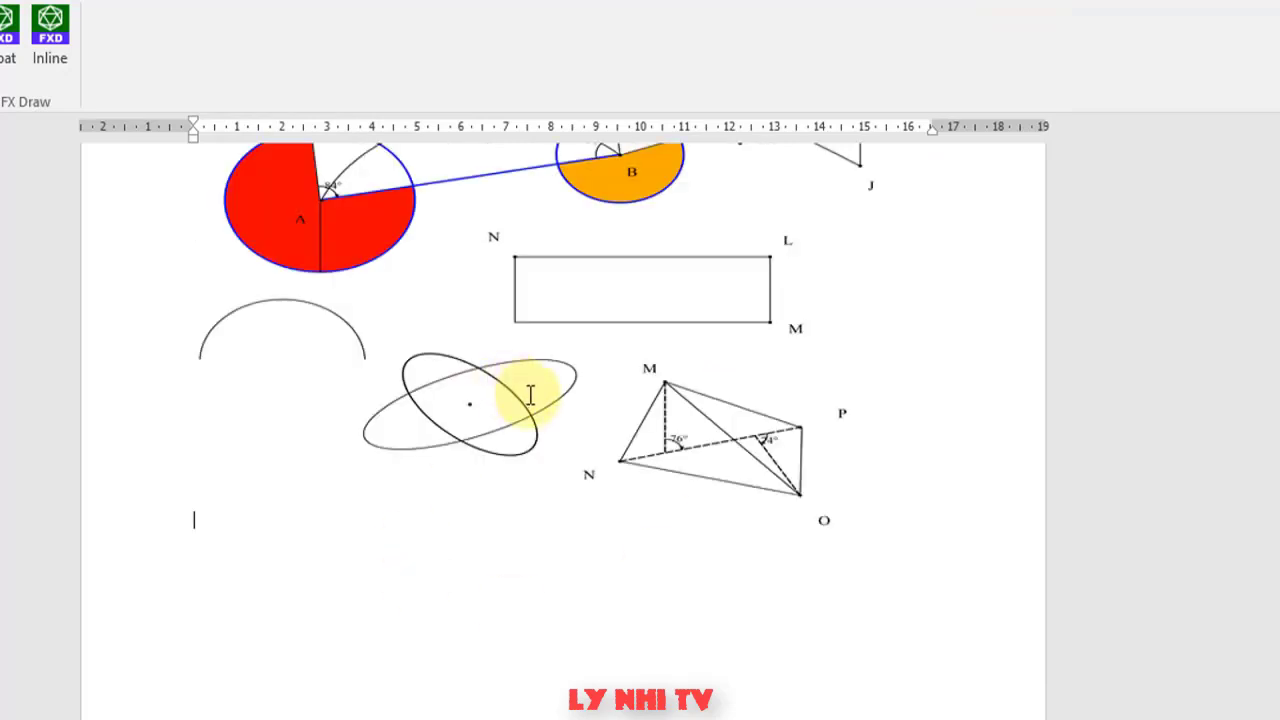
{"action": "scroll", "coordinate": [530, 395], "scroll_direction": "up", "scroll_amount": 10}
{"action": "left_click", "coordinate": [645, 420]}
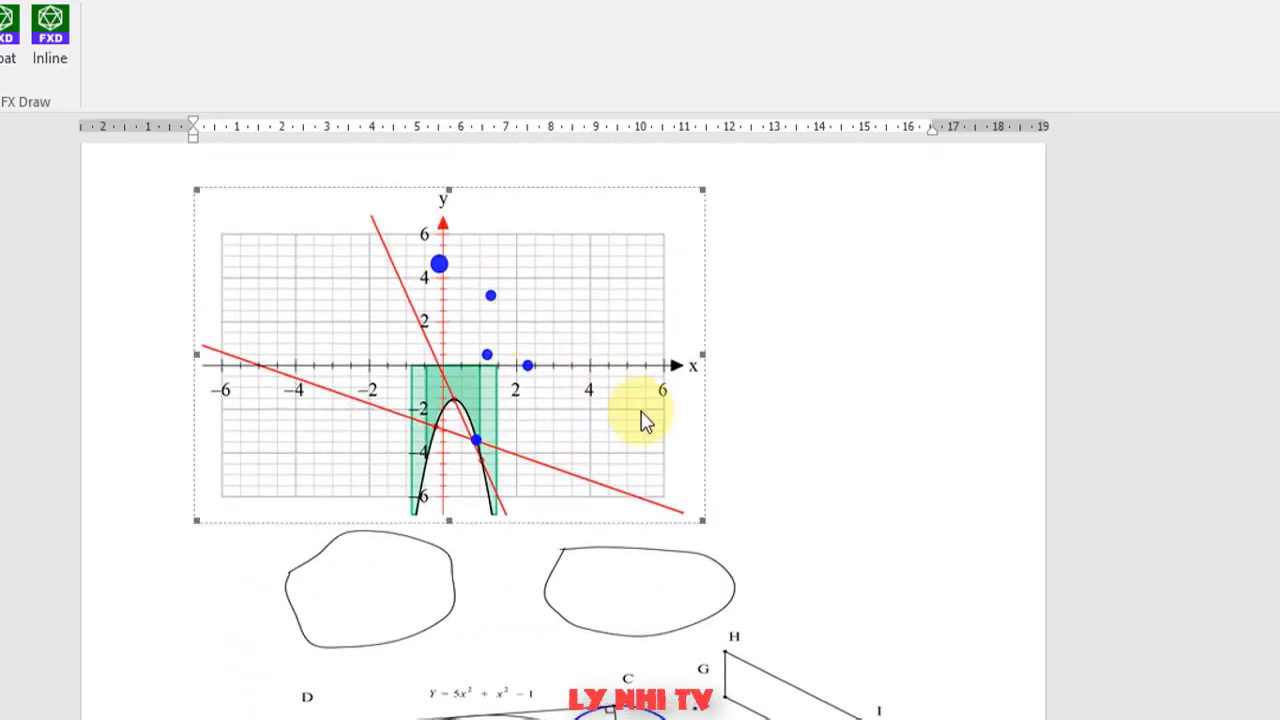
{"action": "left_click", "coordinate": [669, 293]}
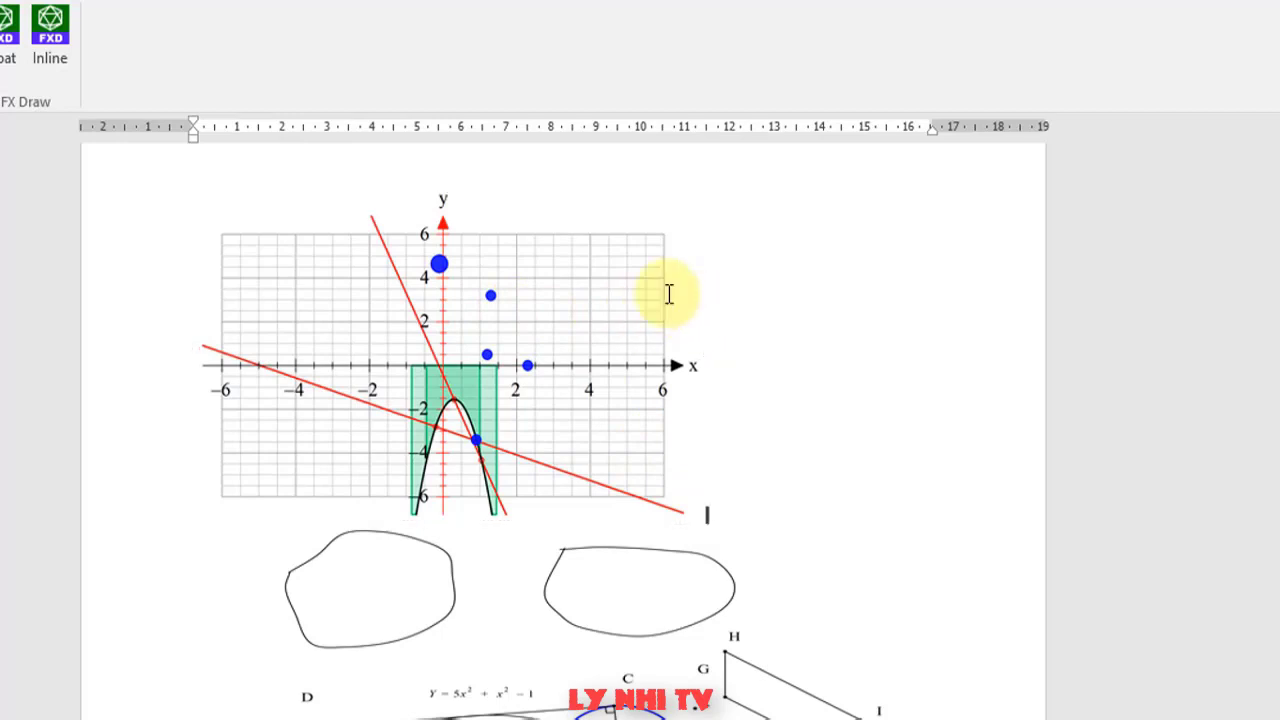
{"action": "scroll", "coordinate": [669, 293], "scroll_direction": "down", "scroll_amount": 6}
{"action": "scroll", "coordinate": [640, 251], "scroll_direction": "up", "scroll_amount": 5}
{"action": "scroll", "coordinate": [634, 303], "scroll_direction": "up", "scroll_amount": 1}
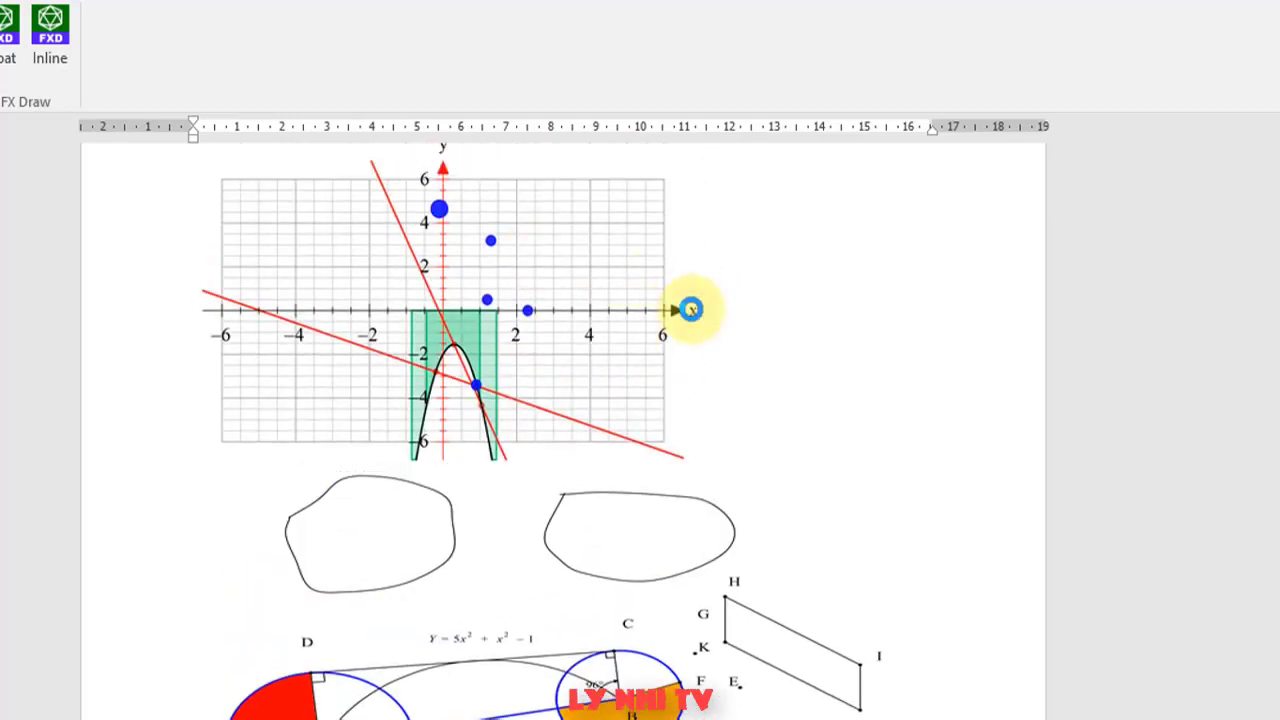
- Reopen the embedded parabola graph in the FX Graph editor
{"action": "double_click", "coordinate": [691, 309]}
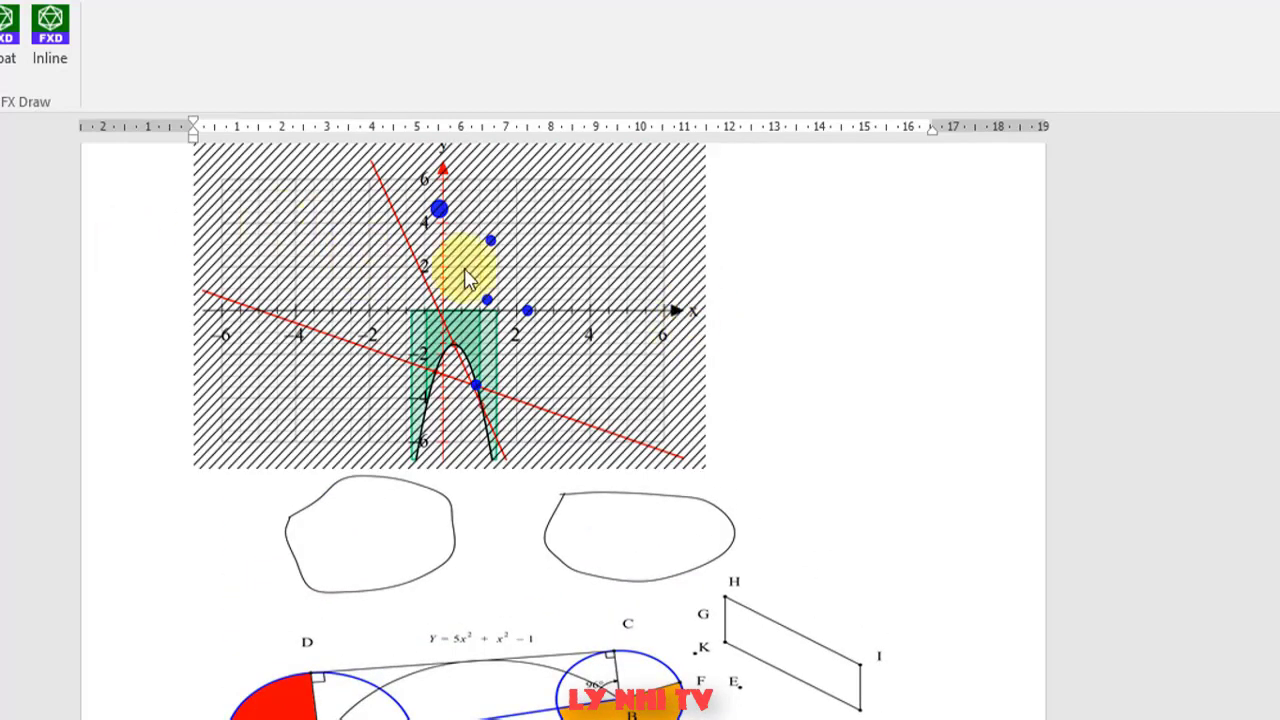
{"action": "left_click", "coordinate": [486, 298]}
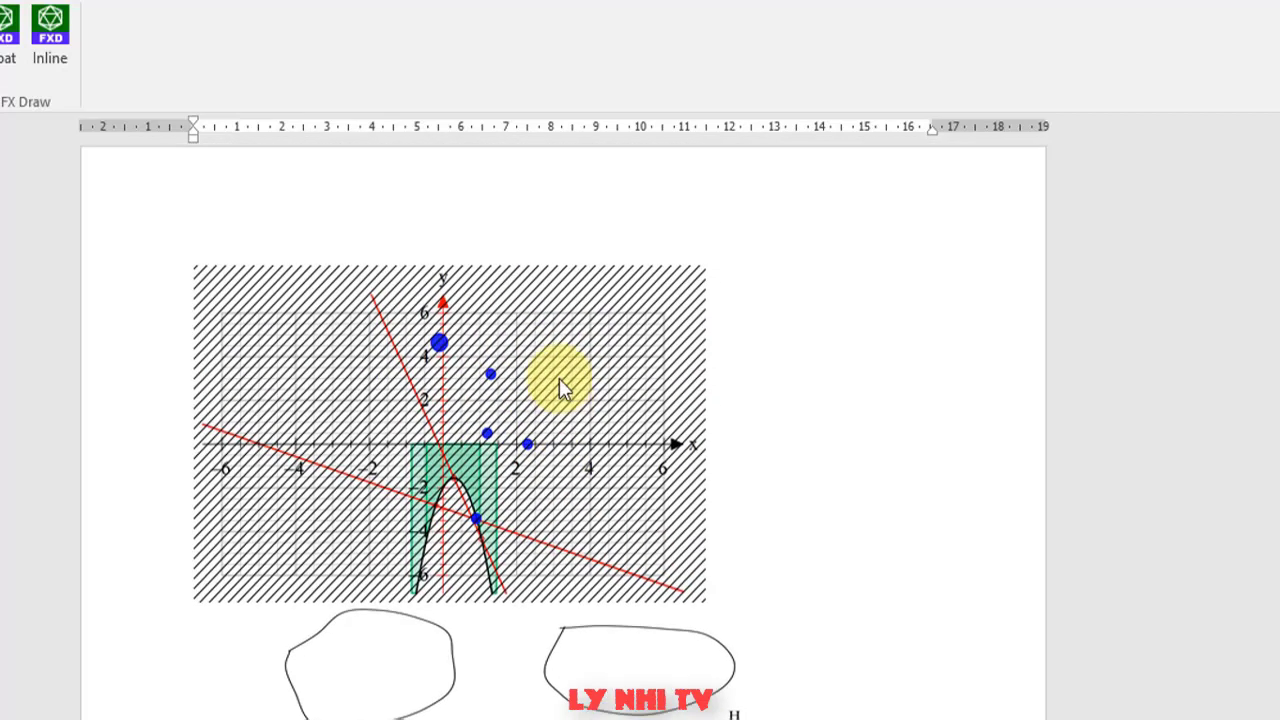
{"action": "scroll", "coordinate": [560, 386], "scroll_direction": "up", "scroll_amount": 3}
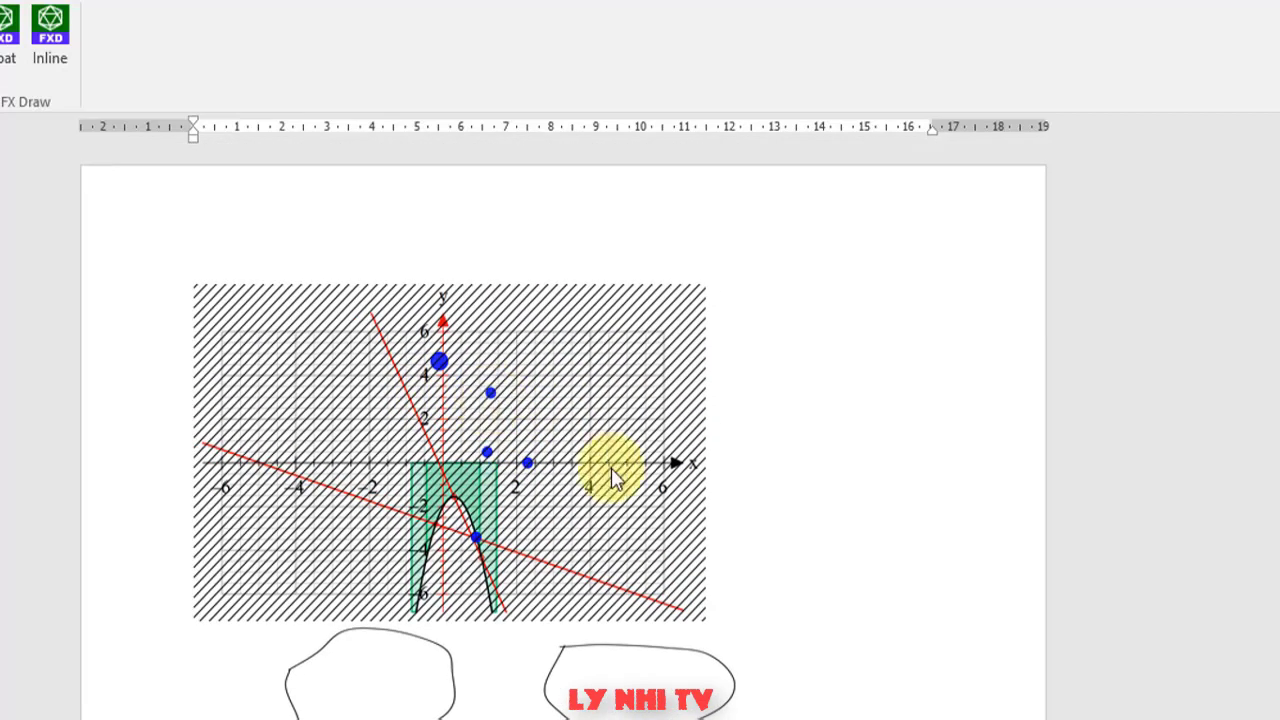
{"action": "left_click", "coordinate": [450, 470]}
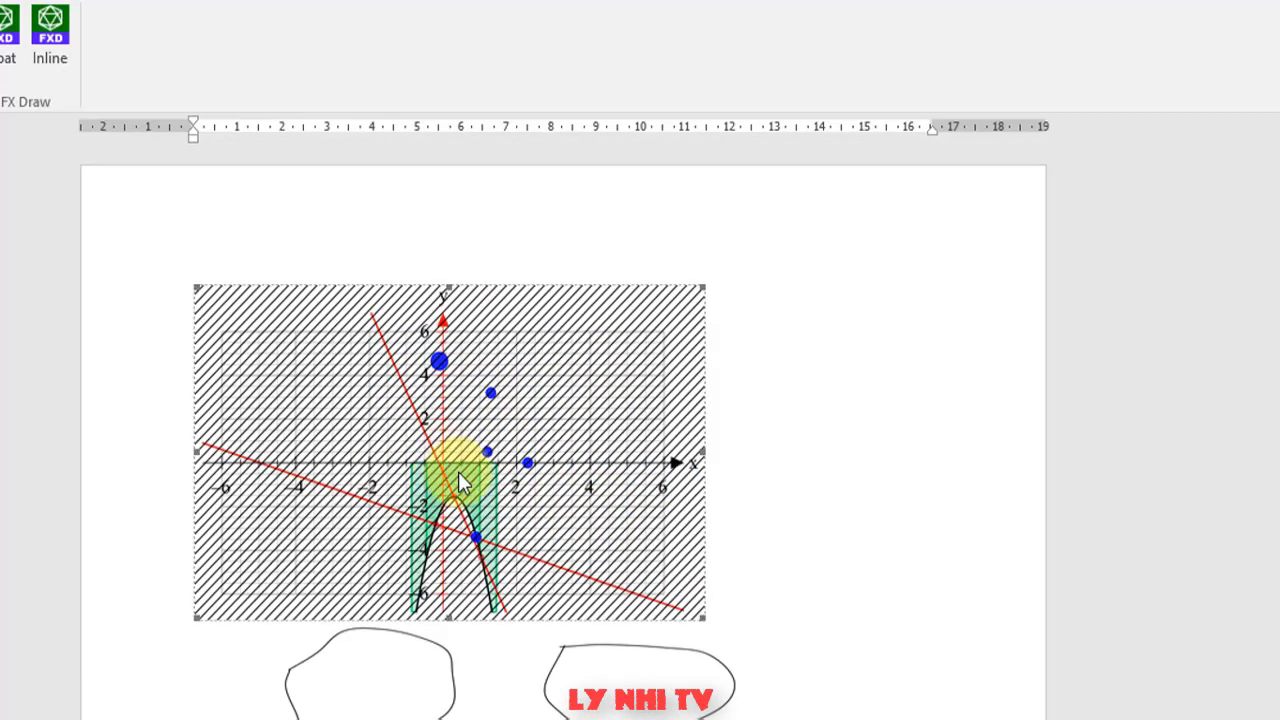
{"action": "double_click", "coordinate": [526, 409]}
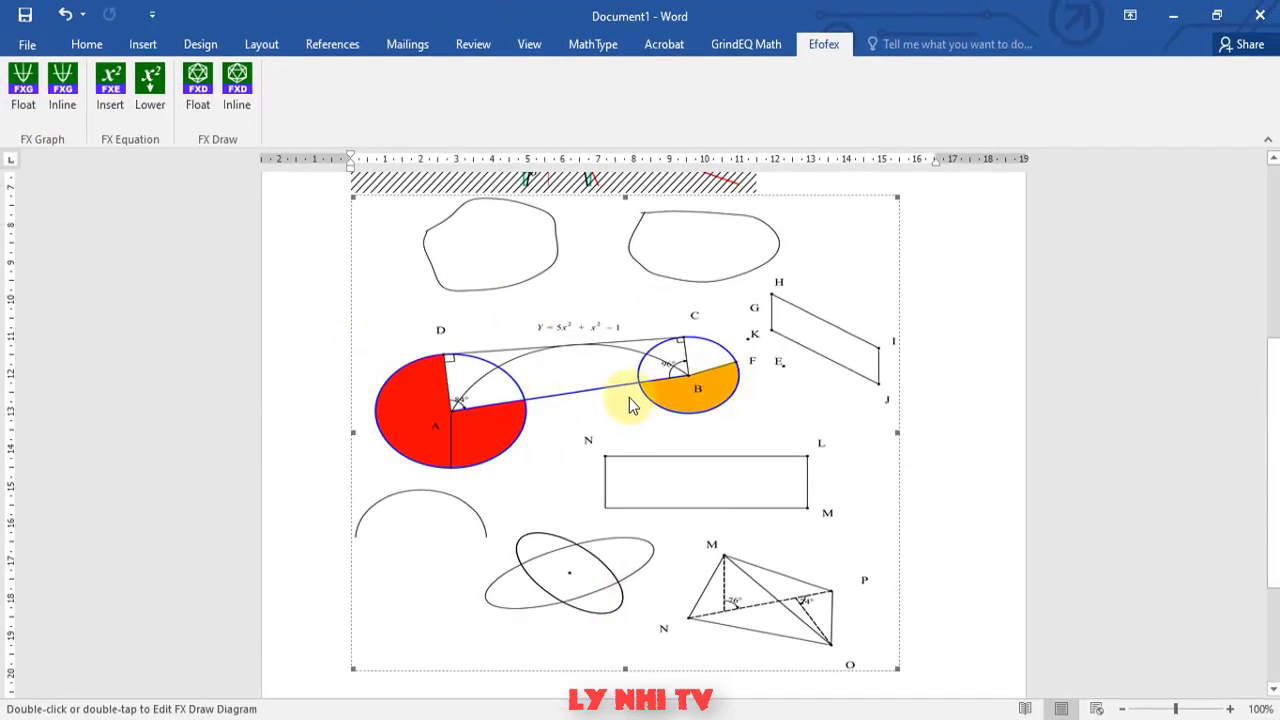
- Open the hatched geometry diagram in FX Draw for editing
{"action": "scroll", "coordinate": [615, 400], "scroll_direction": "down", "scroll_amount": 4}
{"action": "scroll", "coordinate": [640, 380], "scroll_direction": "up", "scroll_amount": 2}
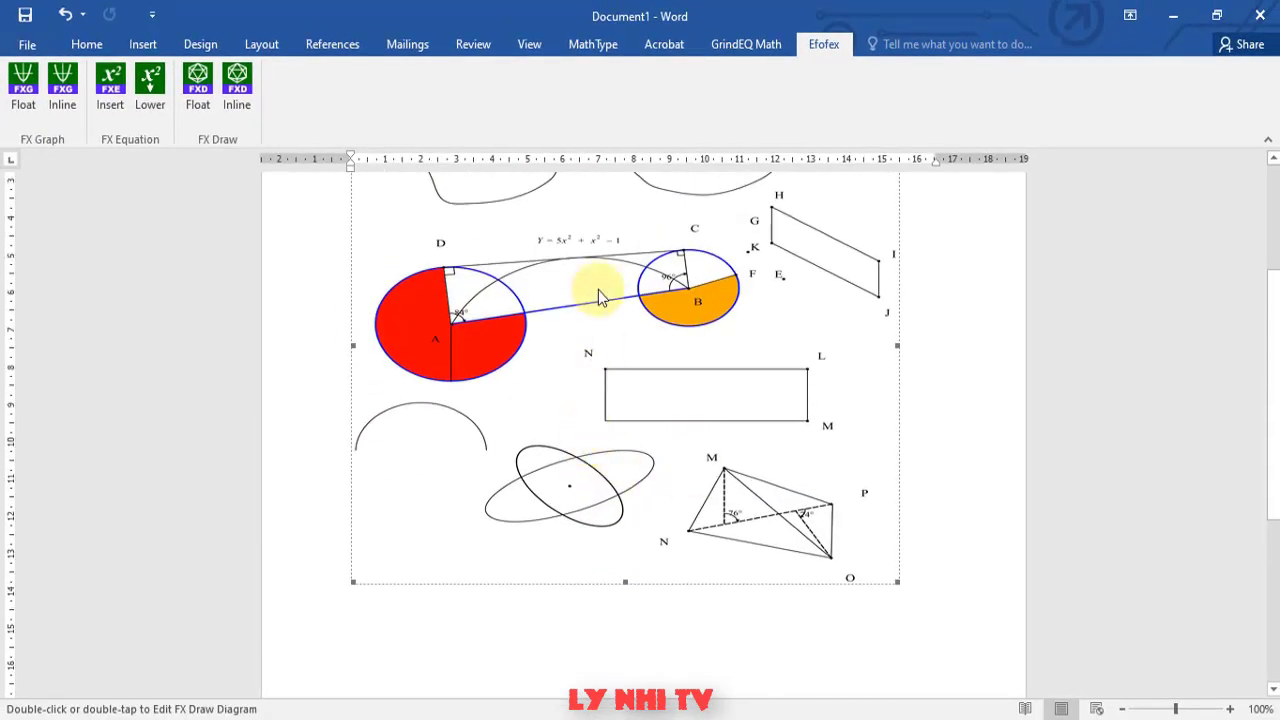
{"action": "left_click", "coordinate": [589, 335]}
{"action": "double_click", "coordinate": [680, 405]}
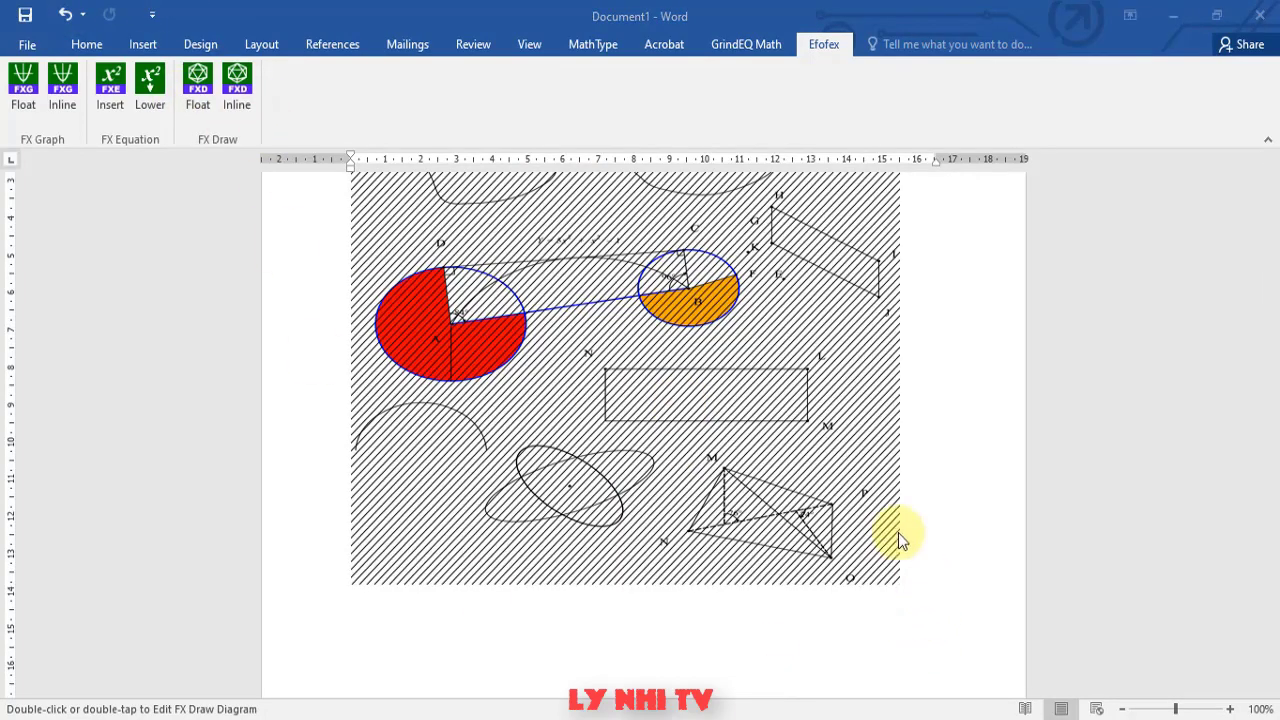
- Bring the Word document back to the front below the diagram
{"action": "scroll", "coordinate": [893, 520], "scroll_direction": "up", "scroll_amount": 3}
{"action": "scroll", "coordinate": [888, 503], "scroll_direction": "down", "scroll_amount": 10}
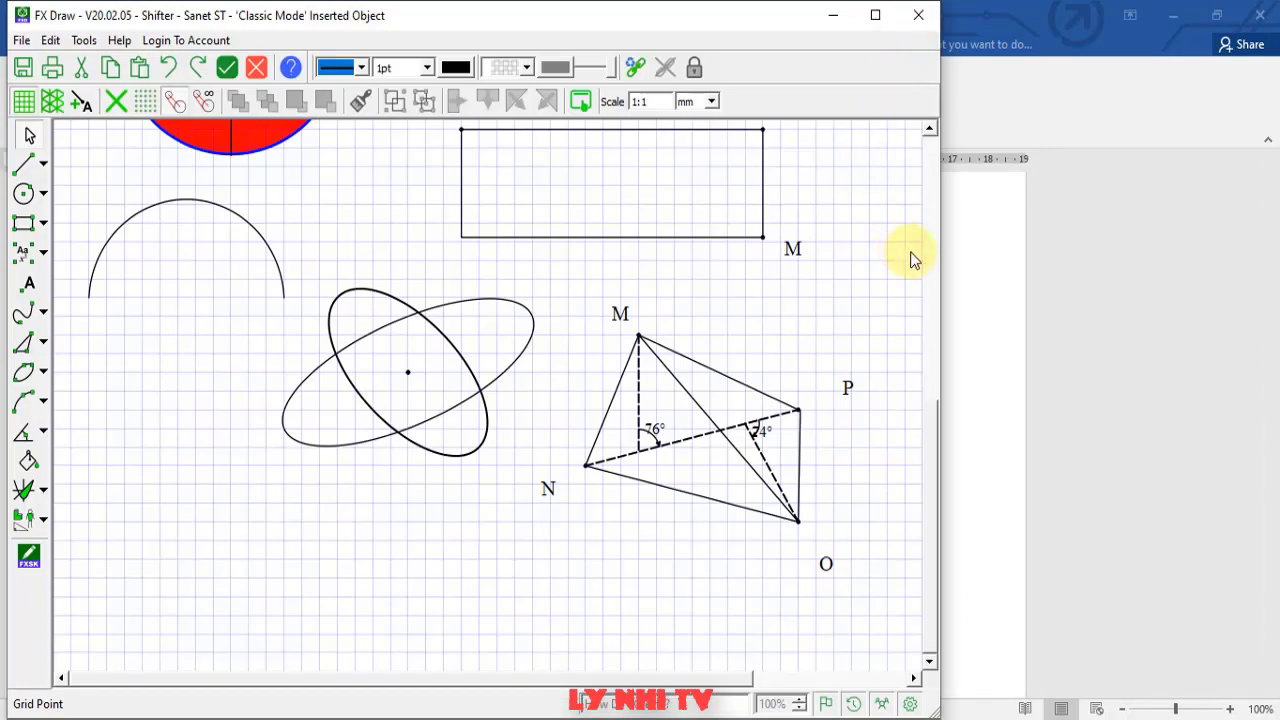
{"action": "left_click", "coordinate": [1015, 308]}
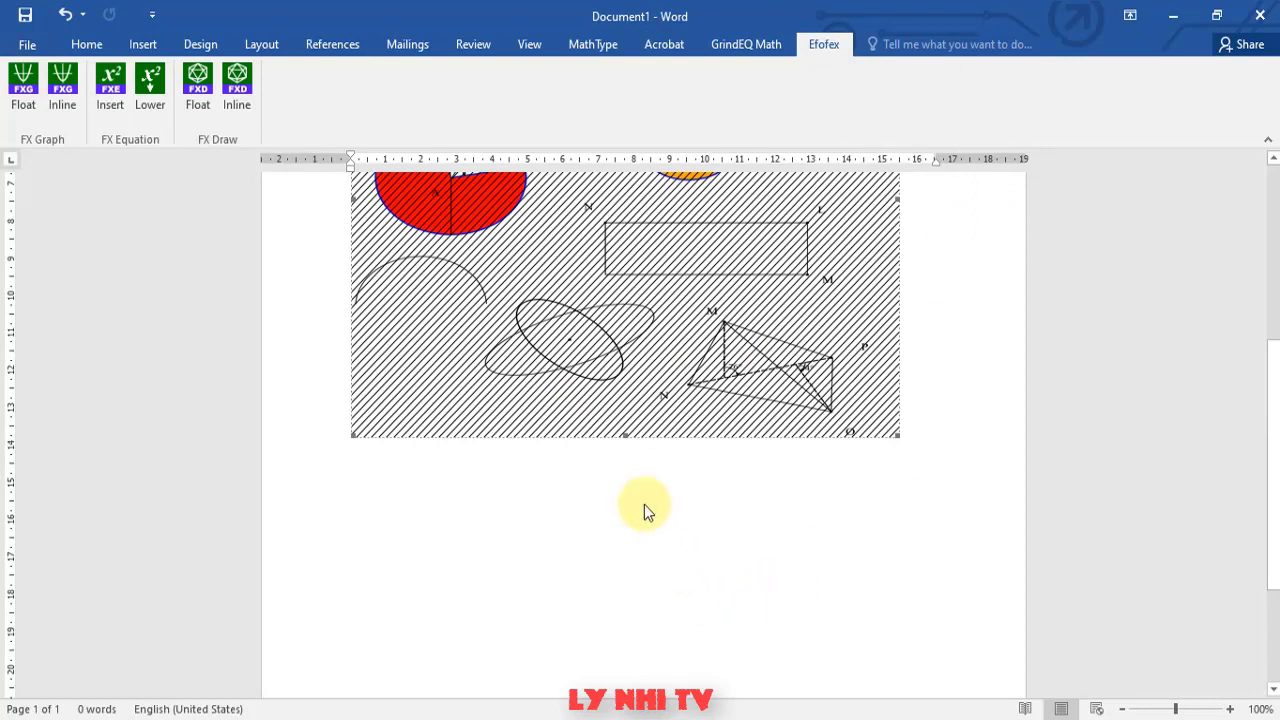
{"action": "scroll", "coordinate": [1275, 555], "scroll_direction": "down", "scroll_amount": 3}
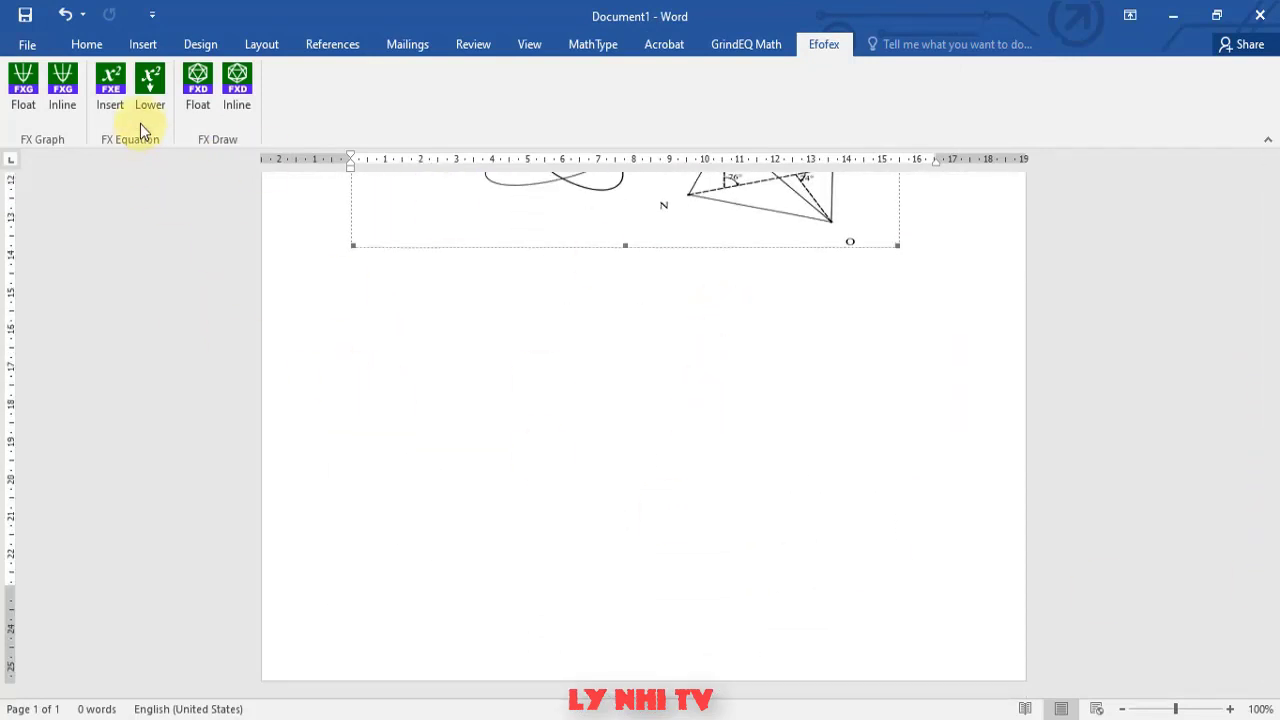
- Insert a new FX Equation object from the Efofex tab, opening the empty equation editor
{"action": "left_click", "coordinate": [104, 107]}
{"action": "left_click", "coordinate": [115, 104]}
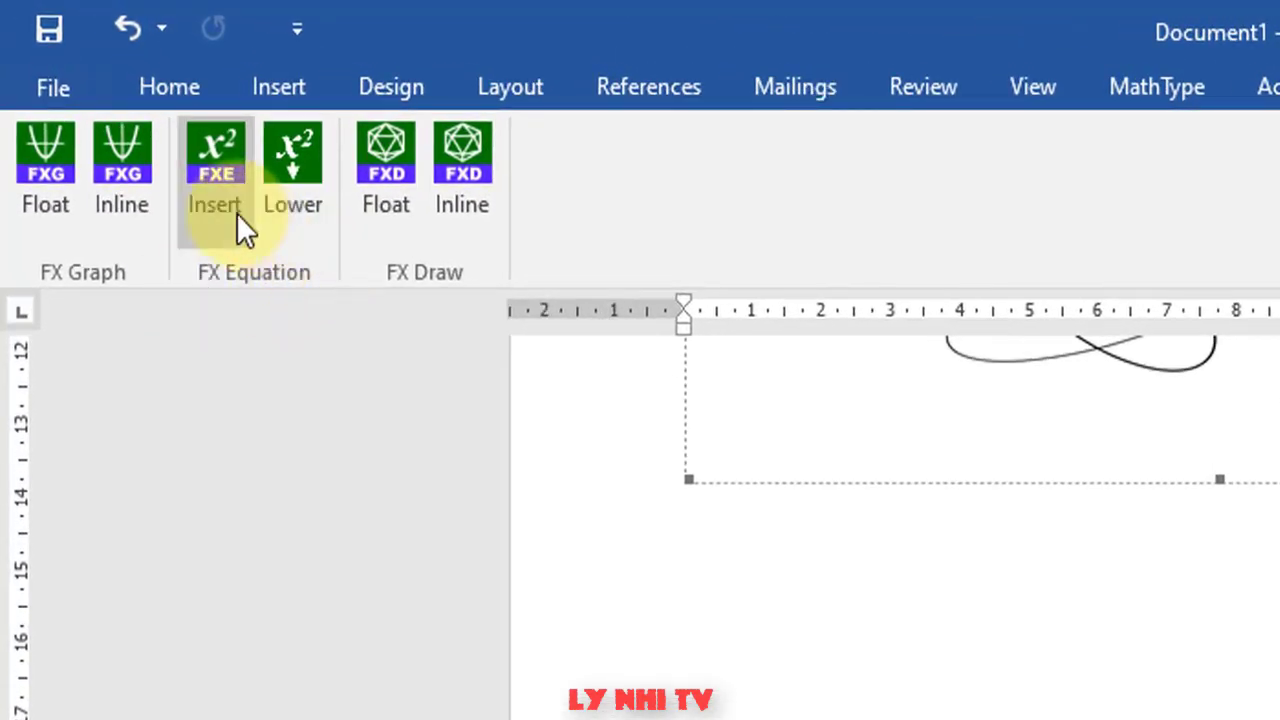
{"action": "left_click", "coordinate": [210, 176]}
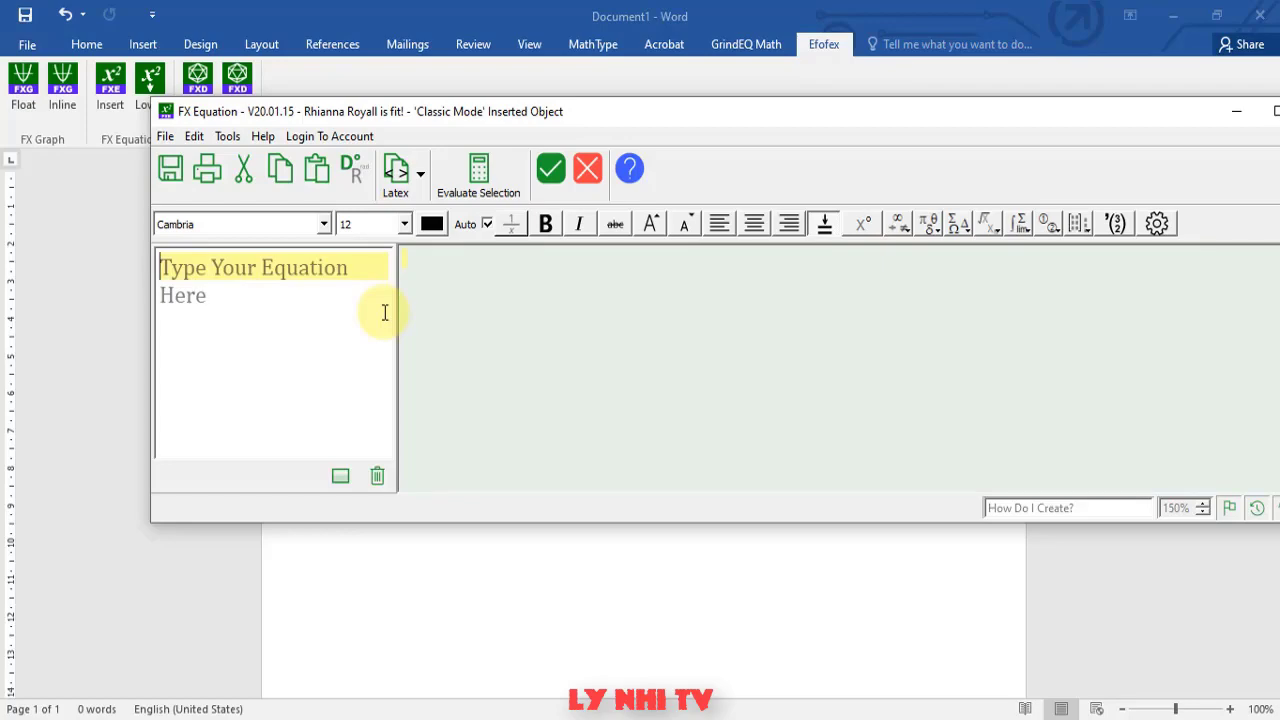
- Enter y = 2/3 x + sin(x)^2, keeping the x outside the fraction
{"action": "type", "text": "y=2/3x"}
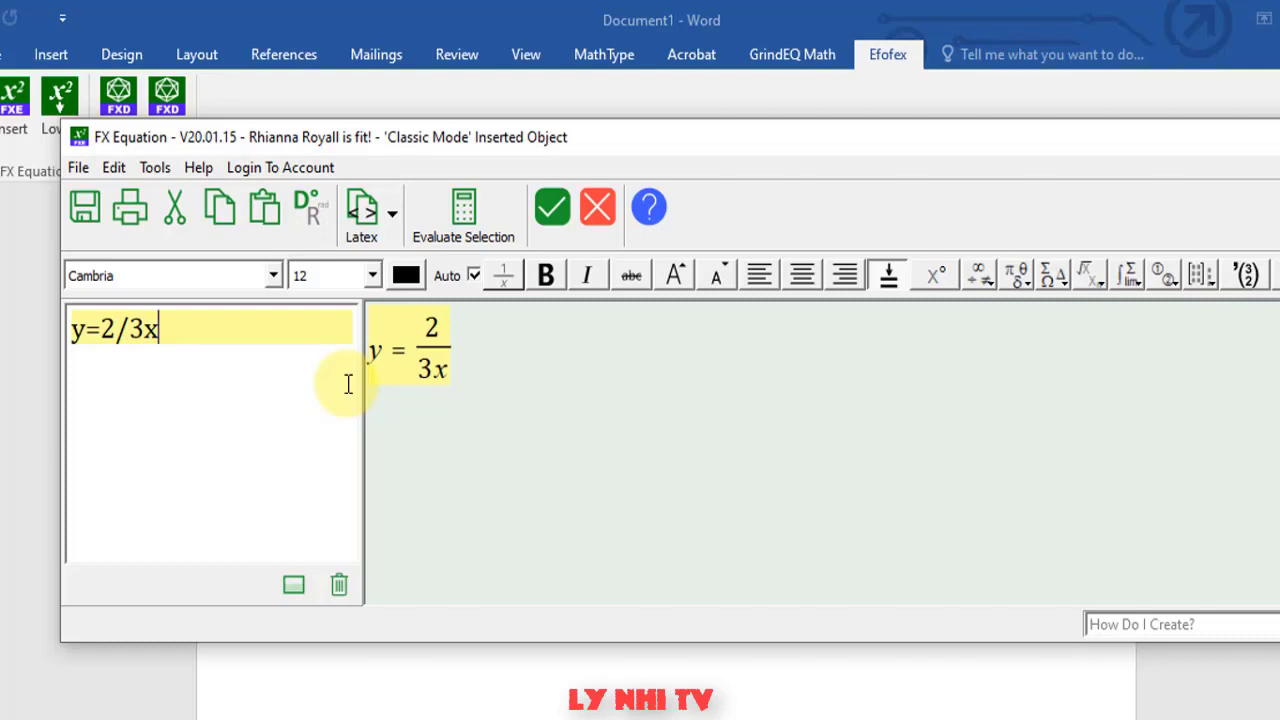
{"action": "key", "text": "BackSpace"}
{"action": "type", "text": "x"}
{"action": "key", "text": "BackSpace"}
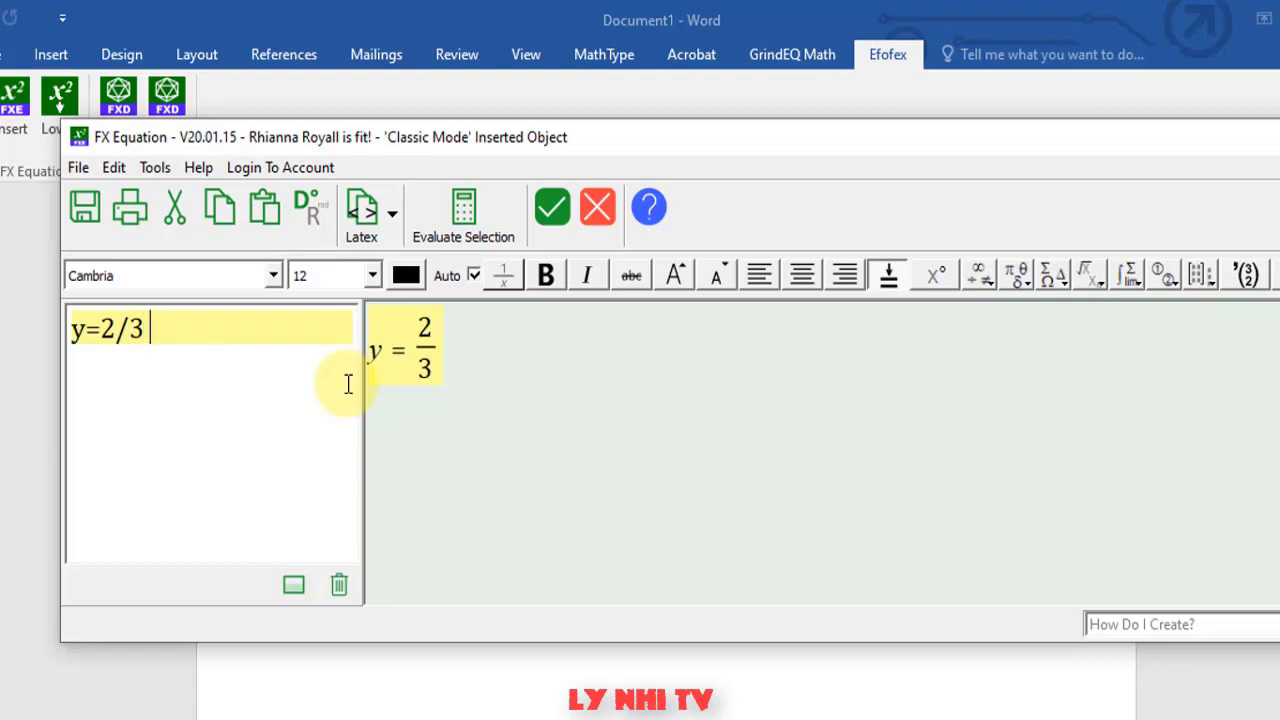
{"action": "key", "text": "BackSpace"}
{"action": "type", "text": "x"}
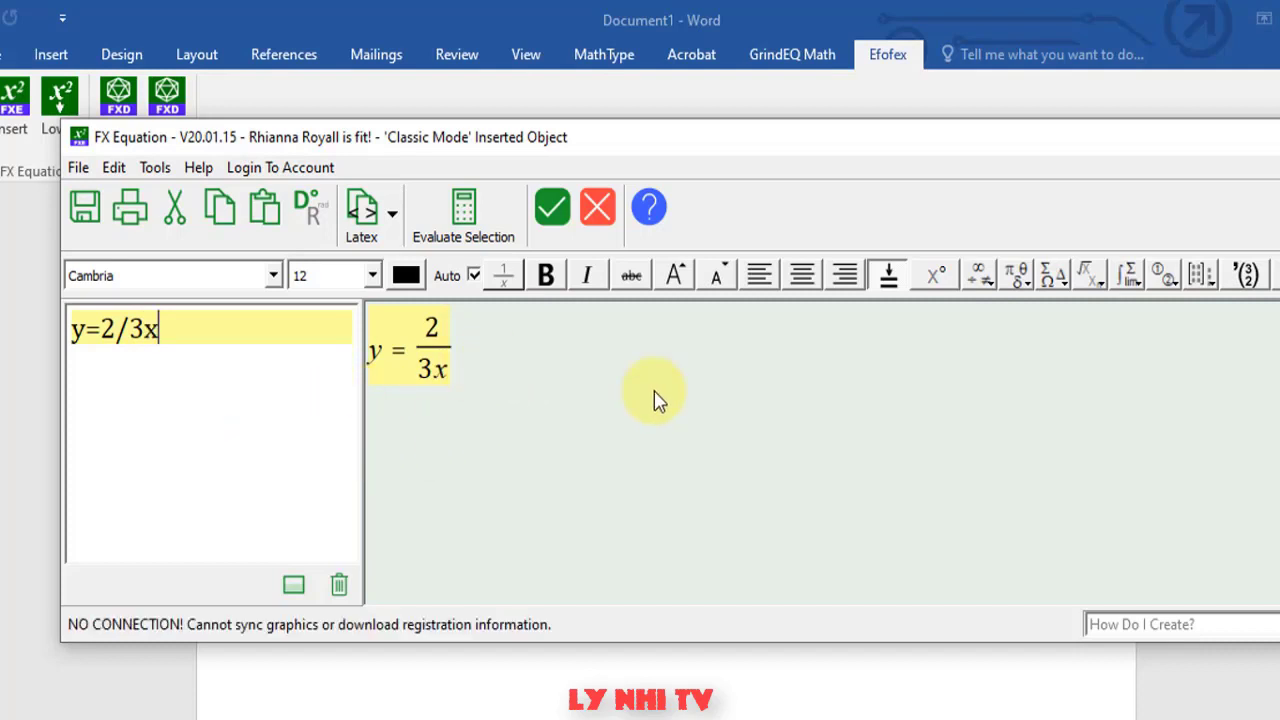
{"action": "key", "text": "BackSpace"}
{"action": "type", "text": "x"}
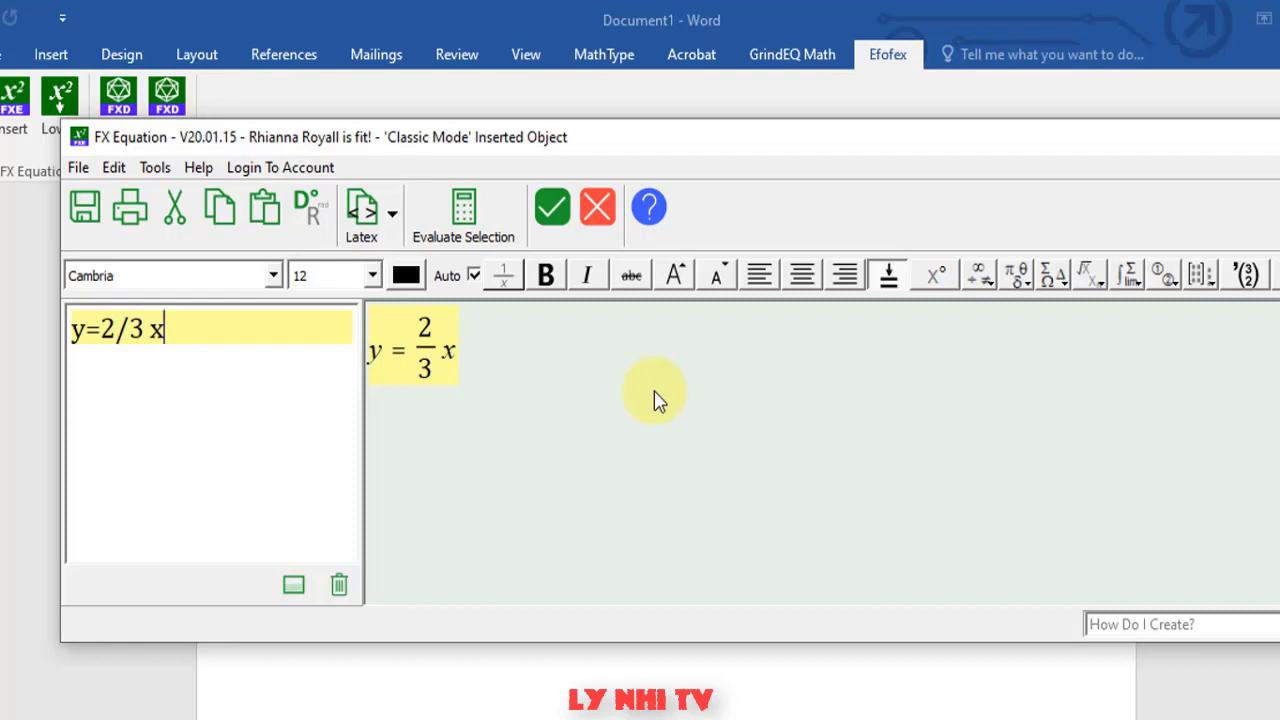
{"action": "type", "text": "+sin("}
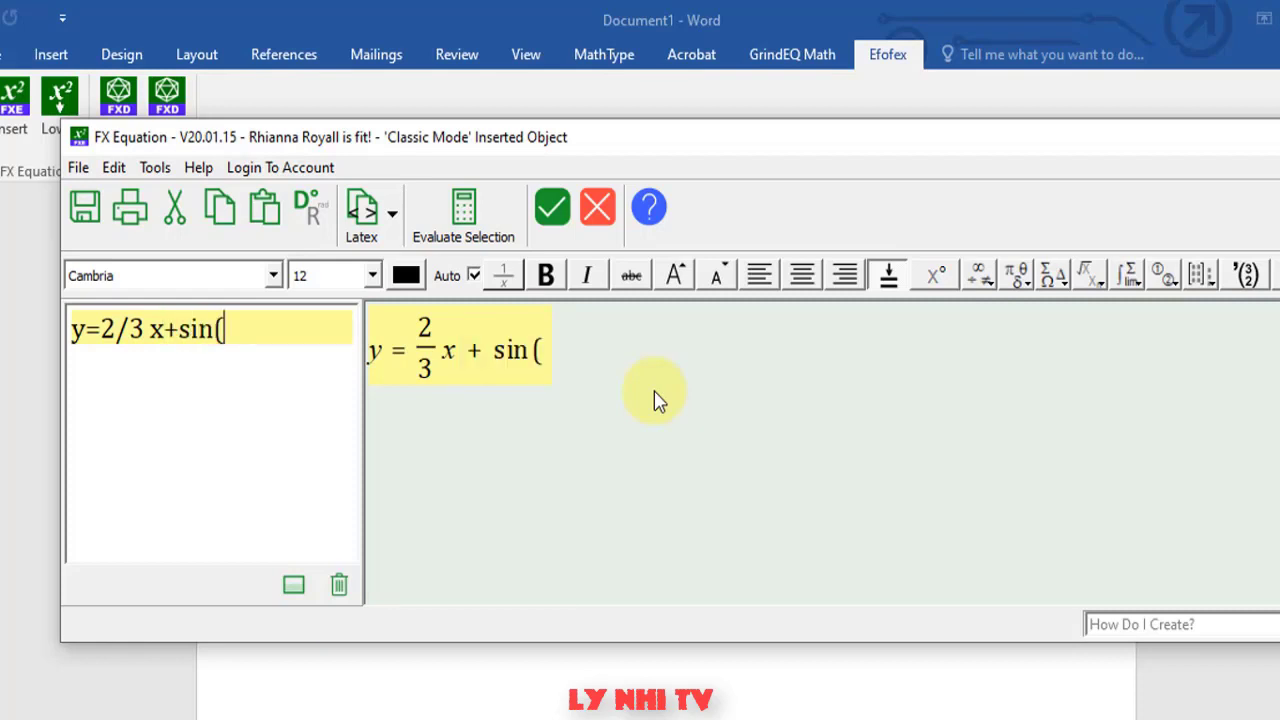
{"action": "type", "text": "x)2"}
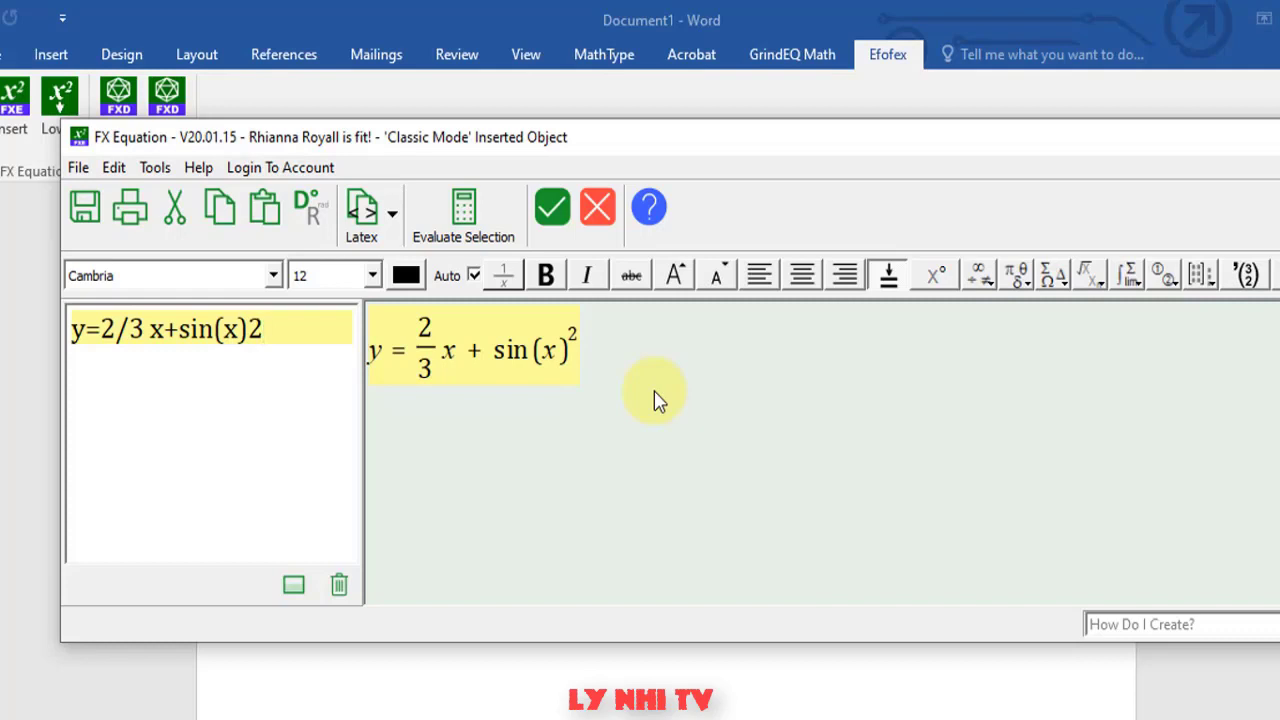
{"action": "type", "text": "-"}
- Complete the equation with + cos^2(x^(2x) + 3x^(2x+3x)), removing stray signs
{"action": "key", "text": "BackSpace"}
{"action": "type", "text": "+cos2(x2x"}
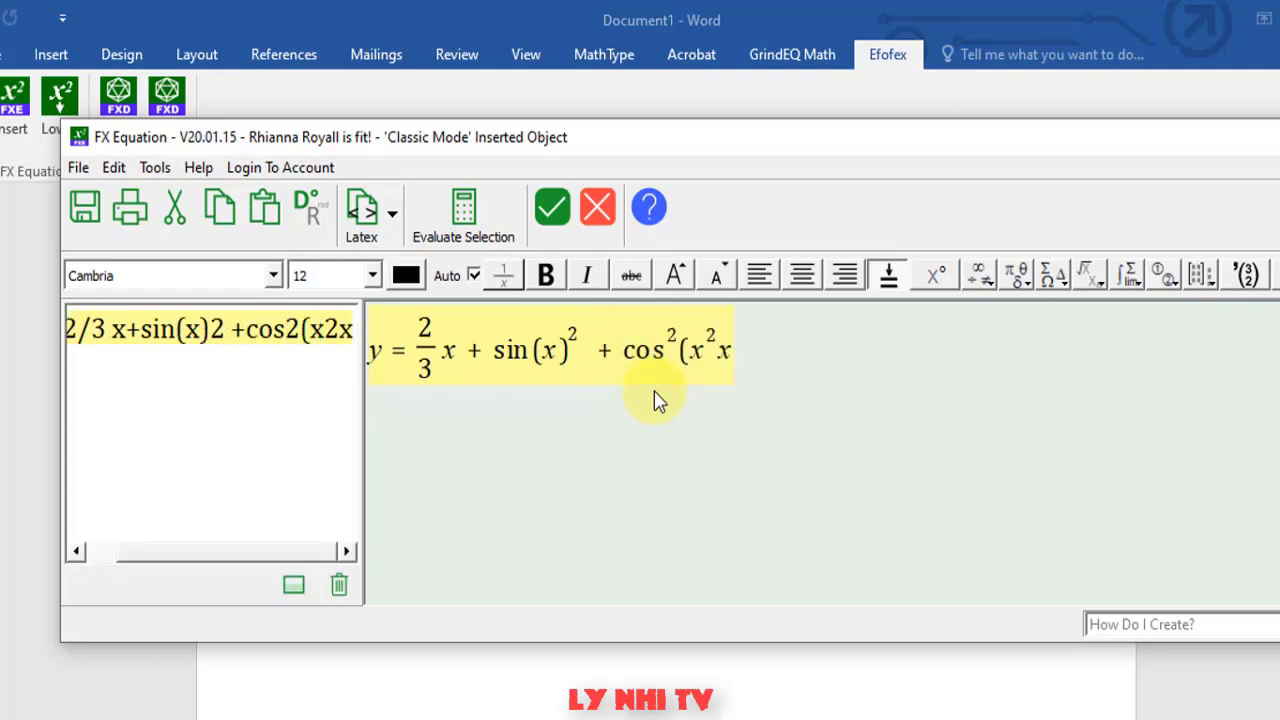
{"action": "key", "text": "BackSpace"}
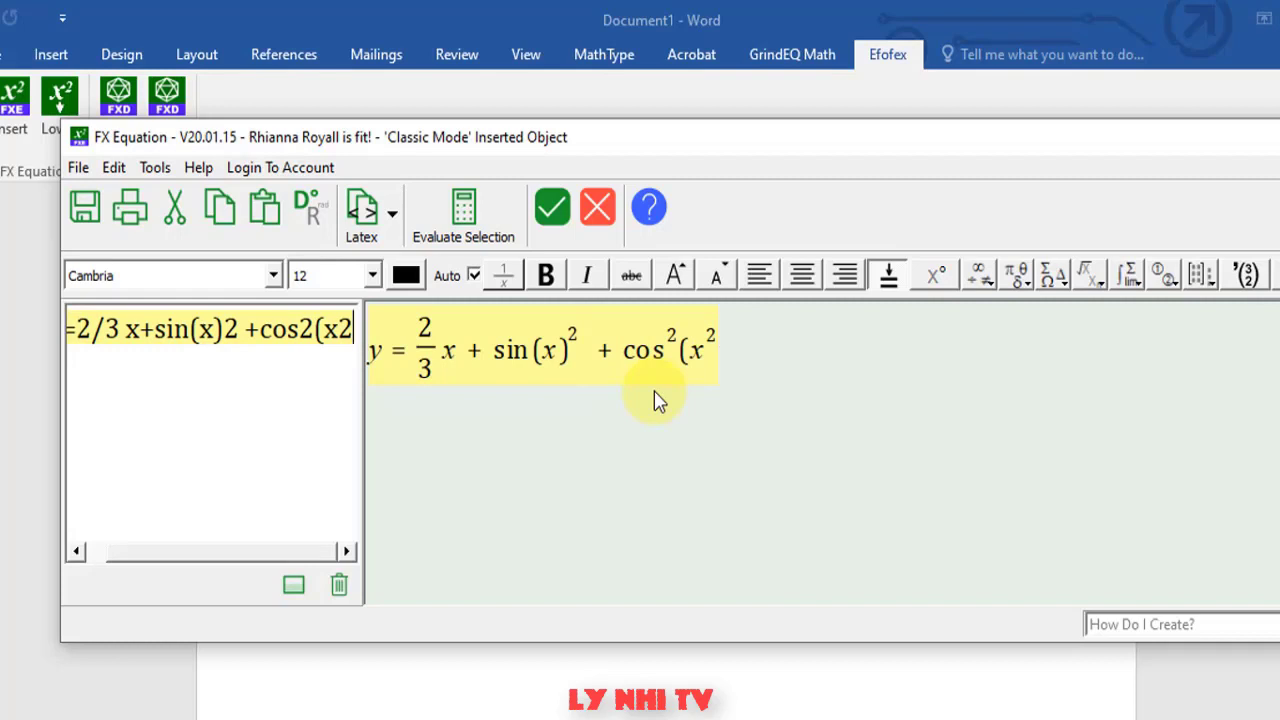
{"action": "key", "text": "BackSpace"}
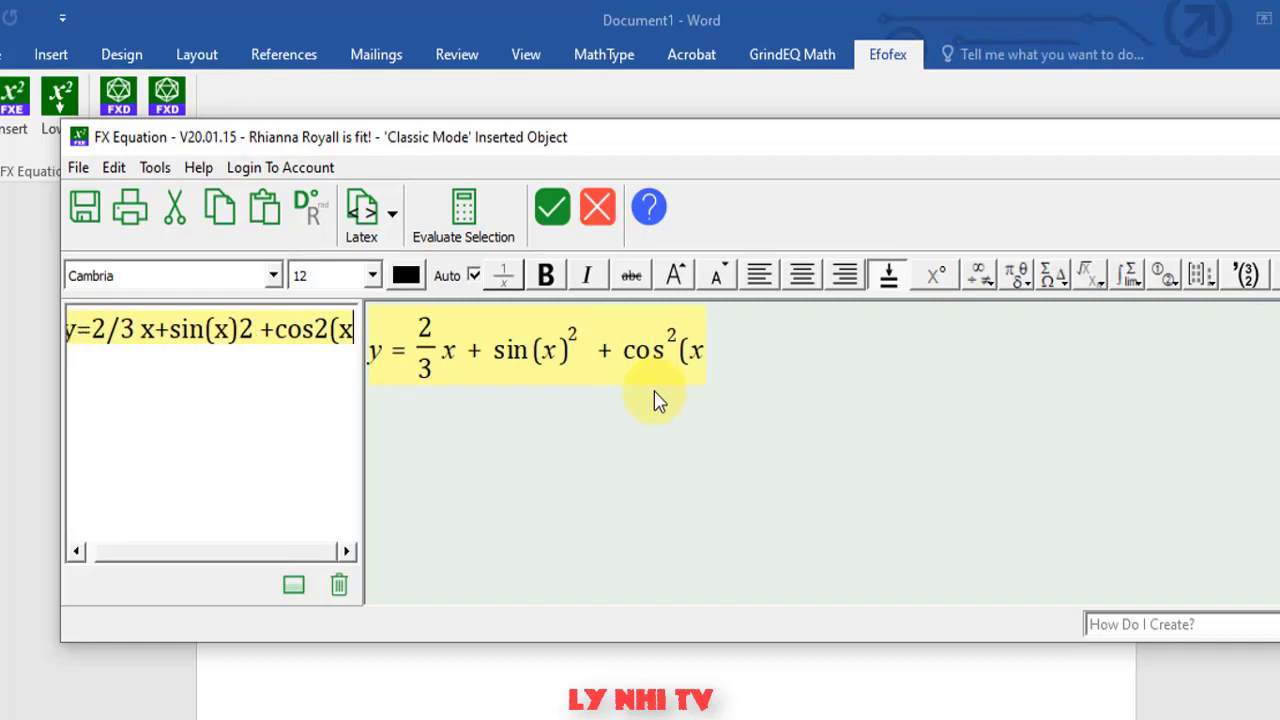
{"action": "type", "text": "^"}
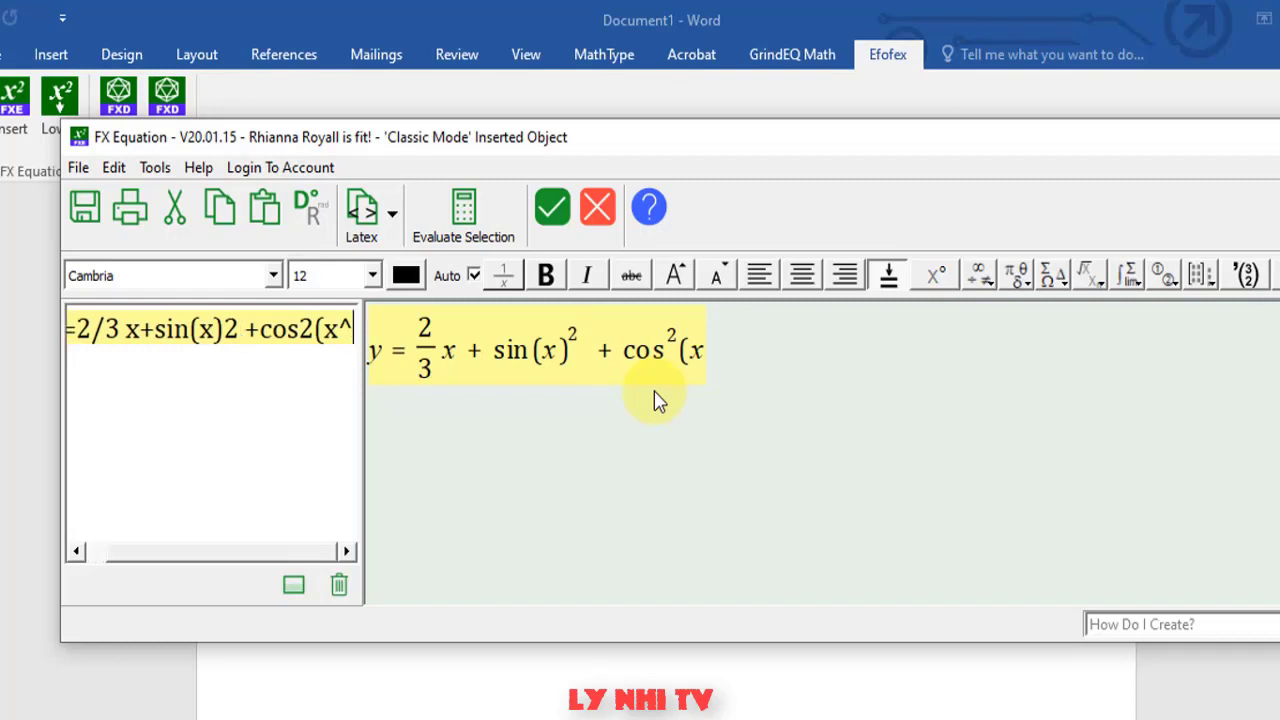
{"action": "type", "text": "2x"}
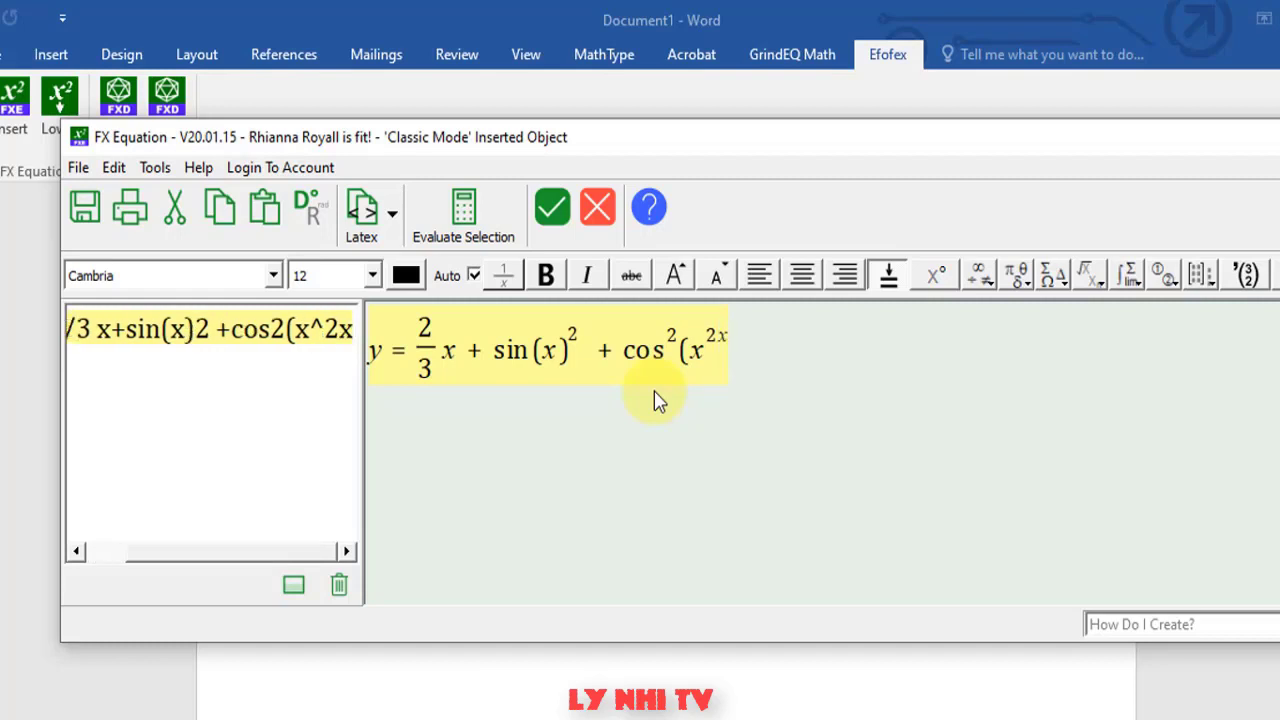
{"action": "type", "text": "-"}
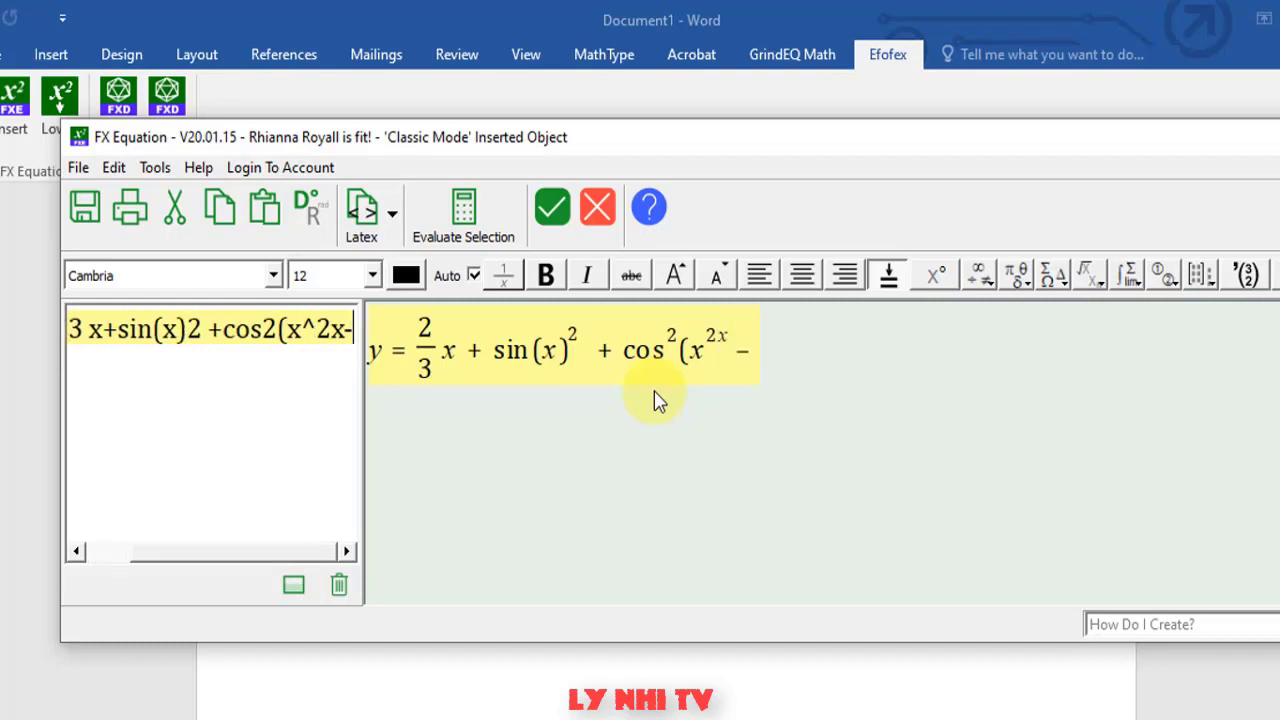
{"action": "key", "text": "BackSpace"}
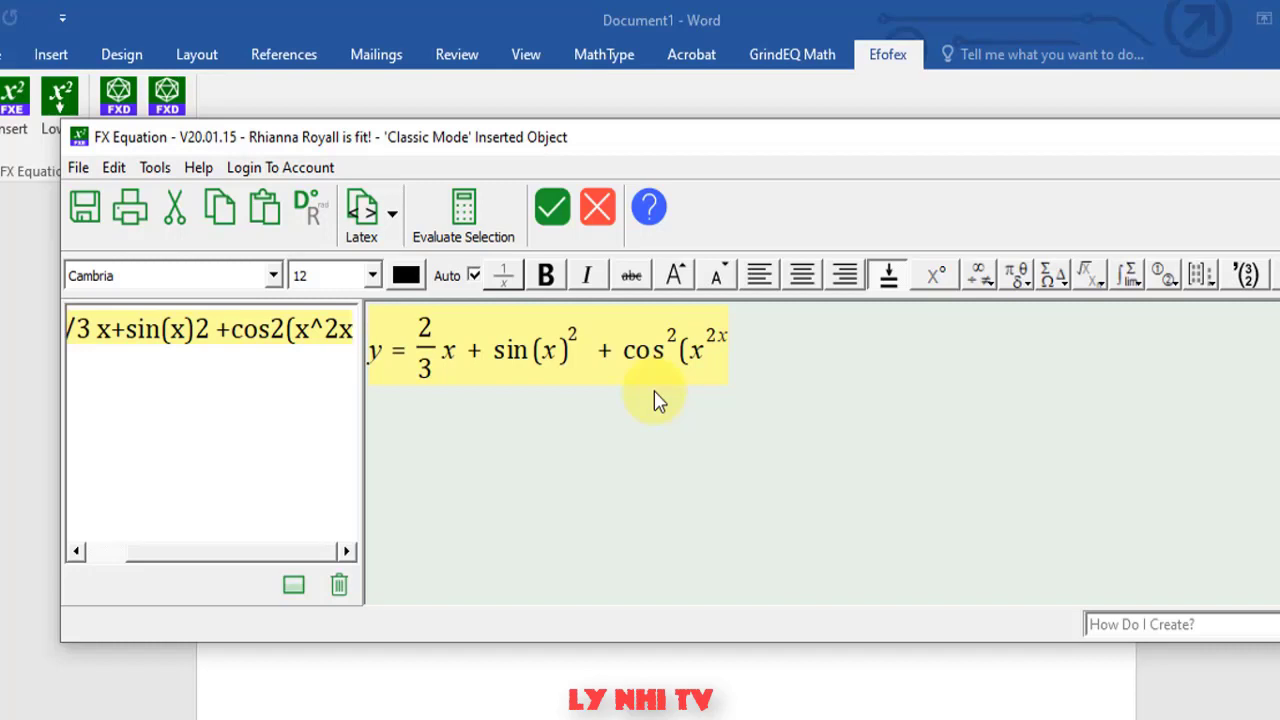
{"action": "type", "text": "-"}
{"action": "key", "text": "BackSpace"}
{"action": "type", "text": "-"}
{"action": "key", "text": "BackSpace"}
{"action": "key", "text": "BackSpace"}
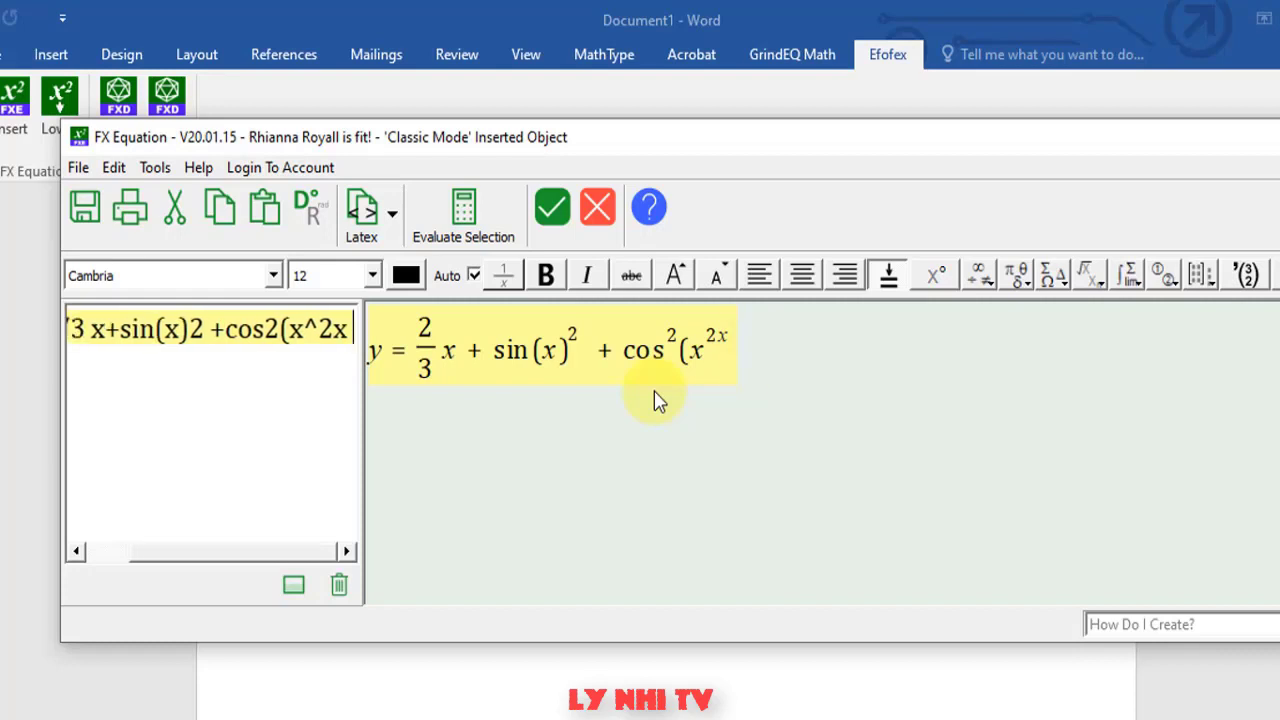
{"action": "type", "text": "0"}
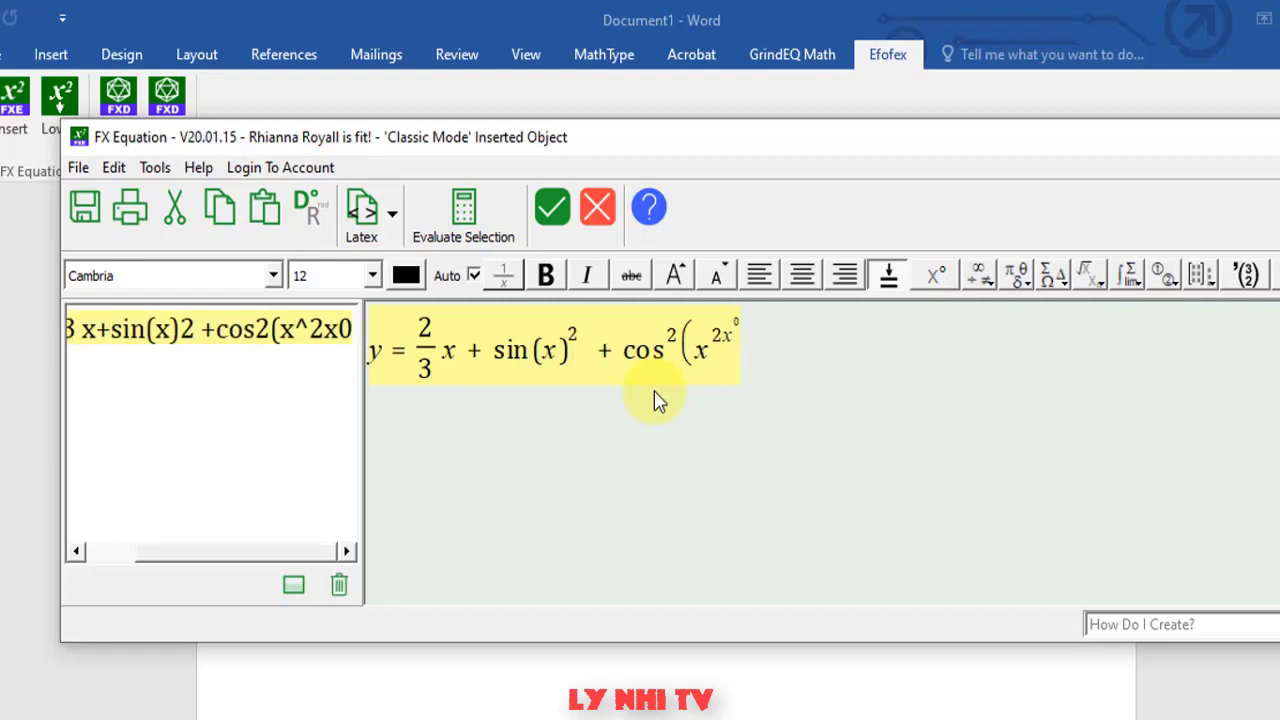
{"action": "key", "text": "BackSpace"}
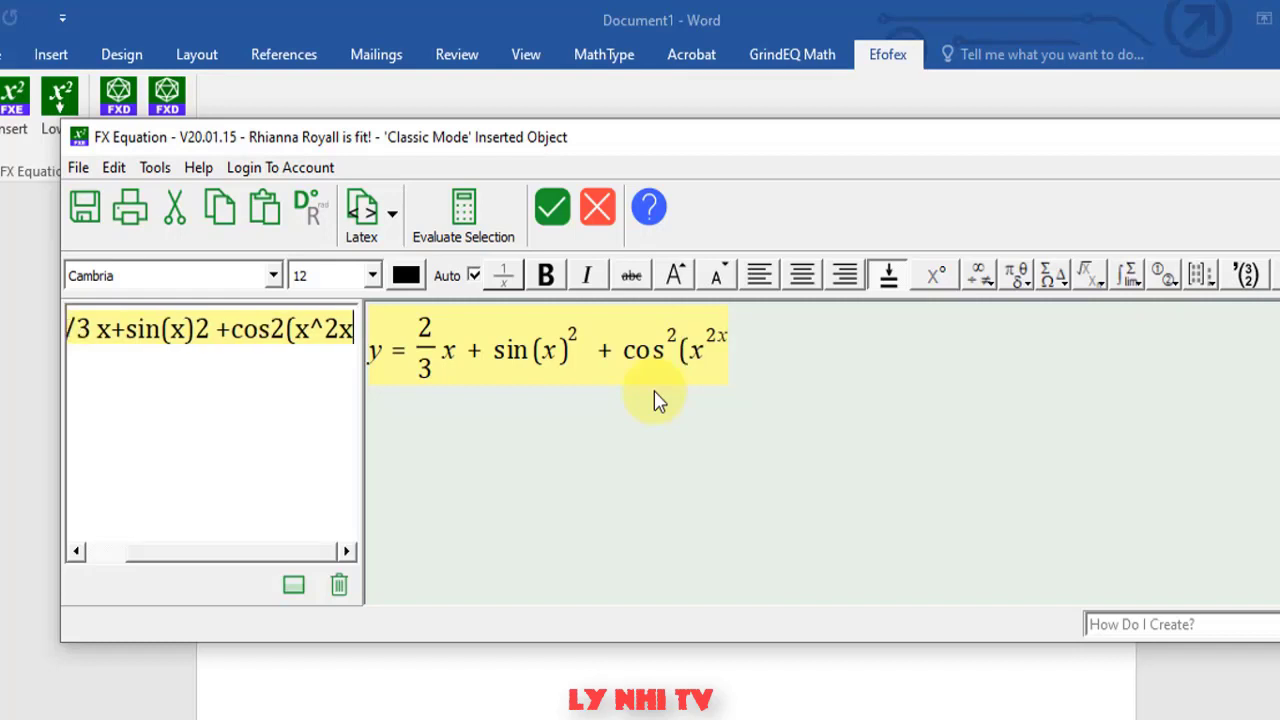
{"action": "type", "text": "-"}
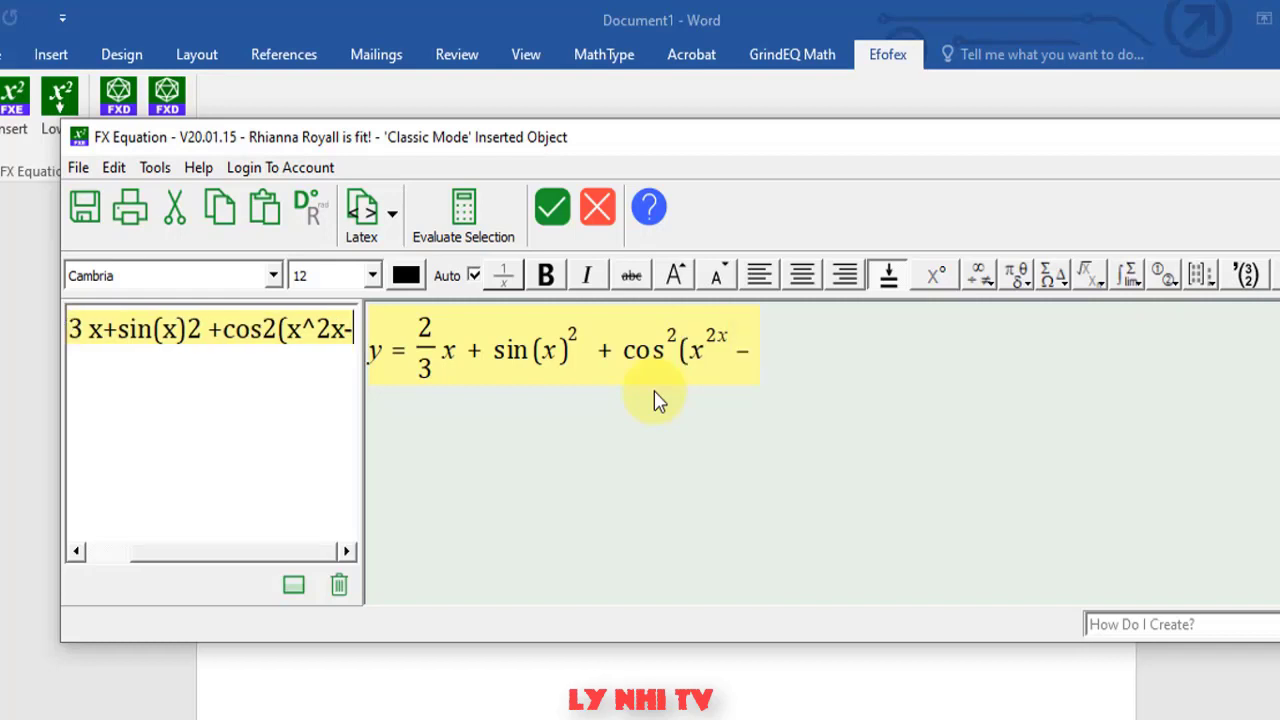
{"action": "key", "text": "BackSpace"}
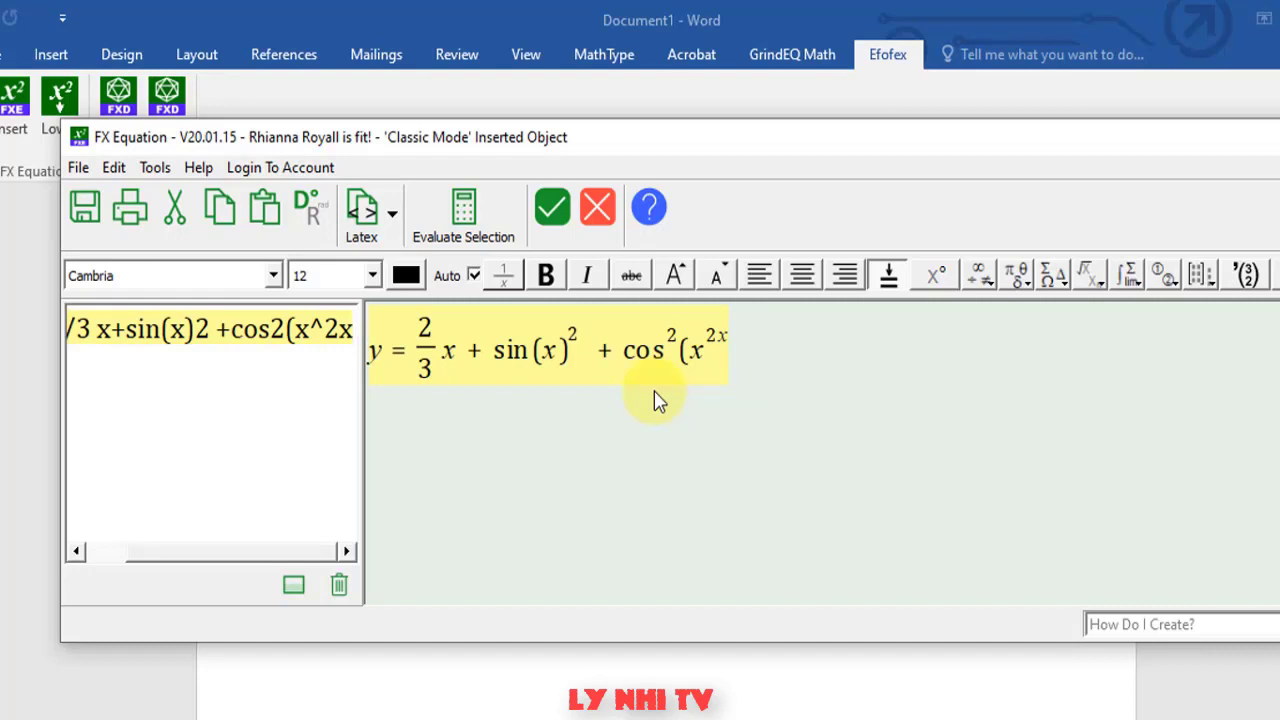
{"action": "type", "text": "+"}
{"action": "key", "text": "BackSpace"}
{"action": "type", "text": "+3"}
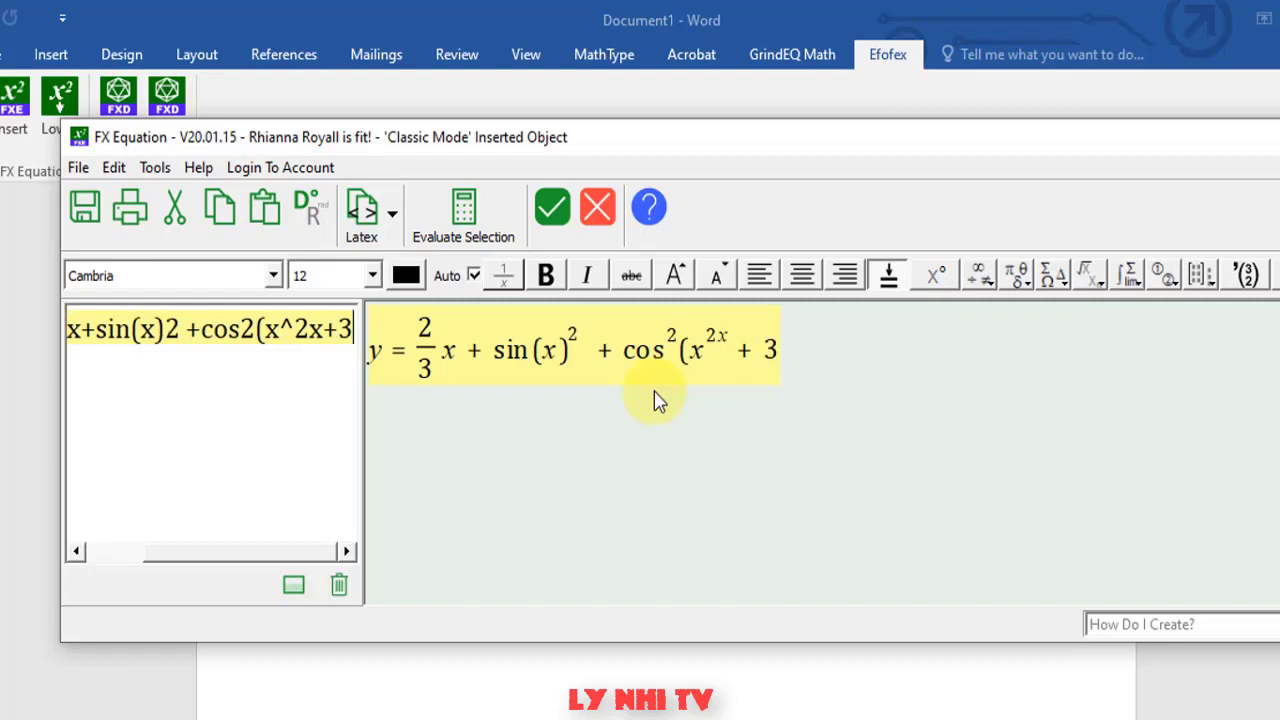
{"action": "type", "text": "x"}
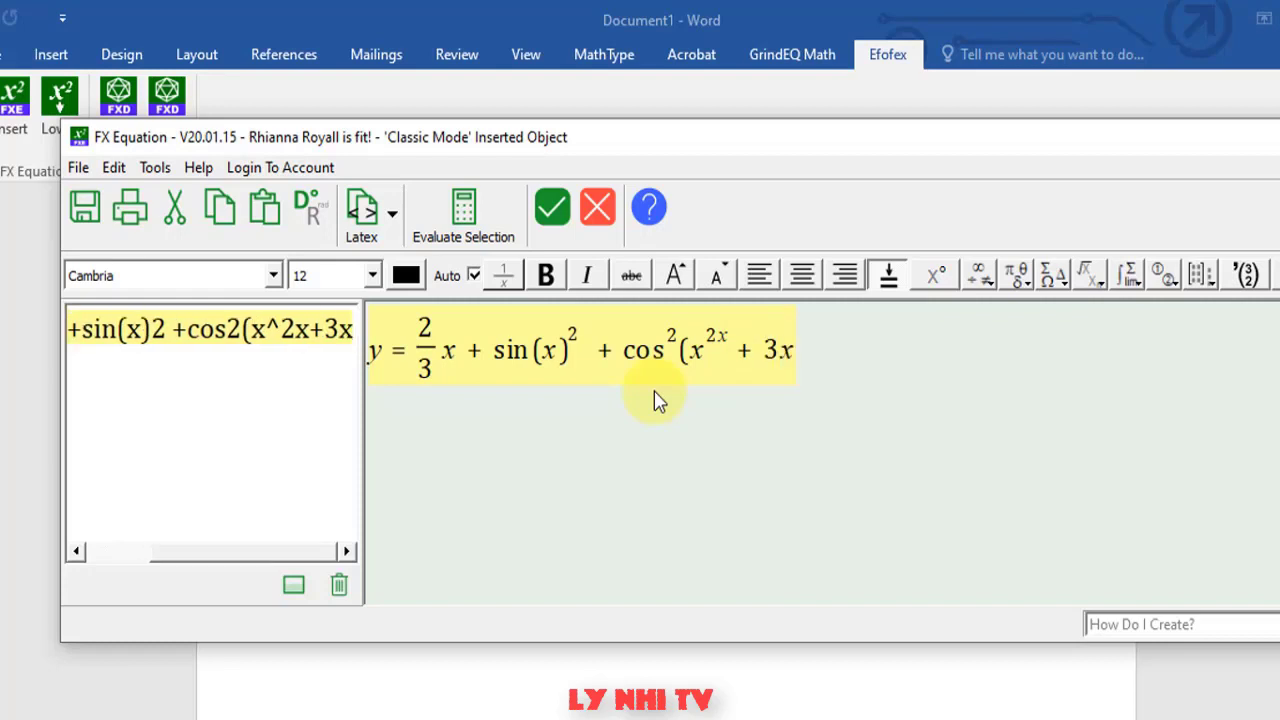
{"action": "type", "text": "^"}
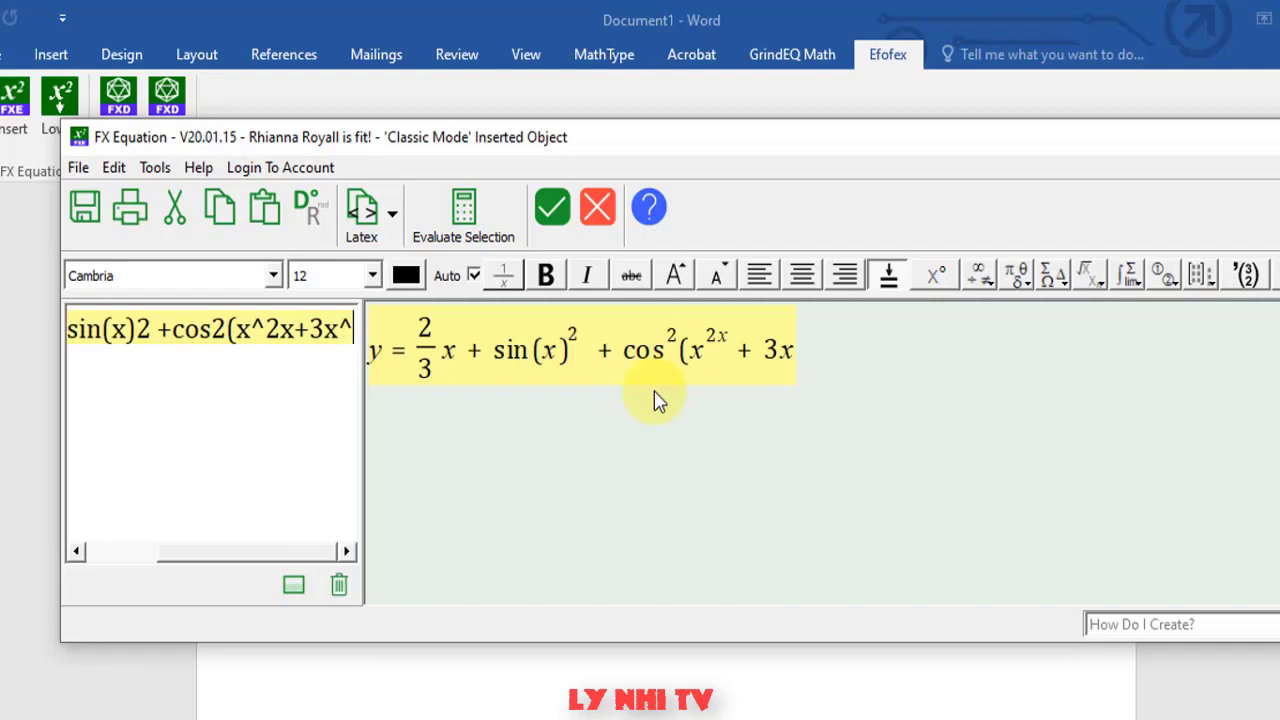
{"action": "type", "text": "("}
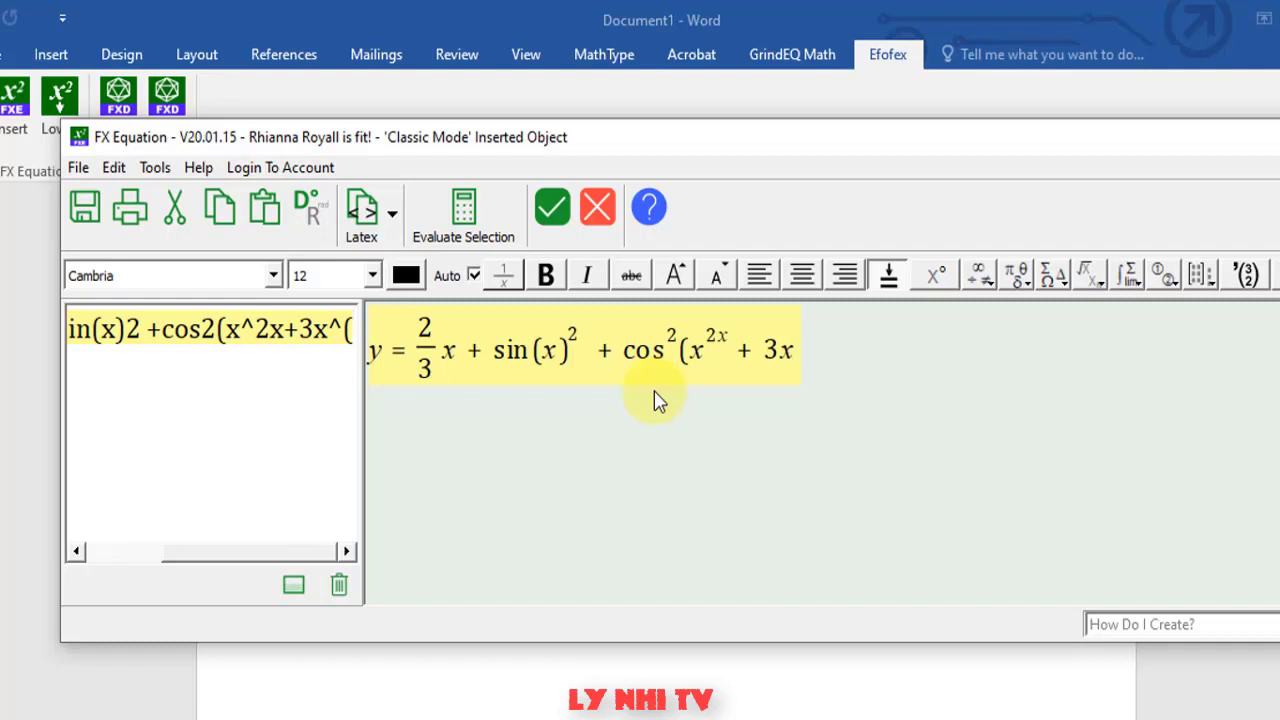
{"action": "type", "text": "2x"}
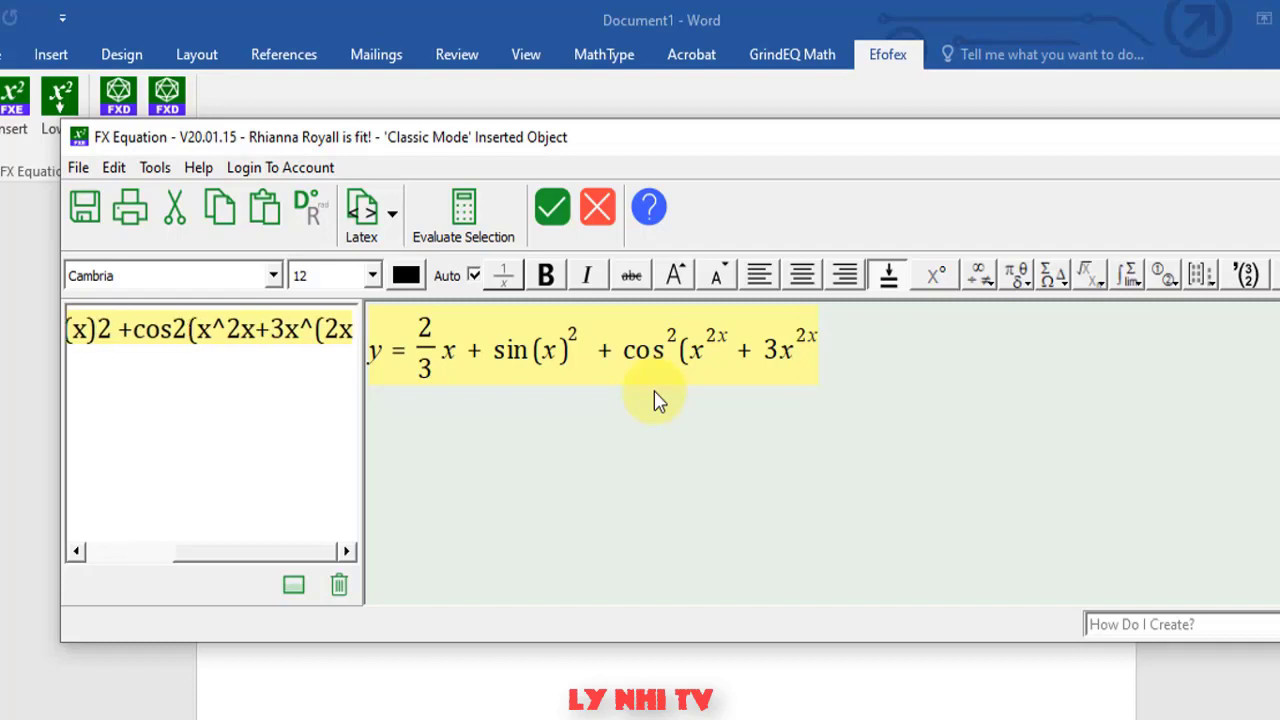
{"action": "type", "text": "+3"}
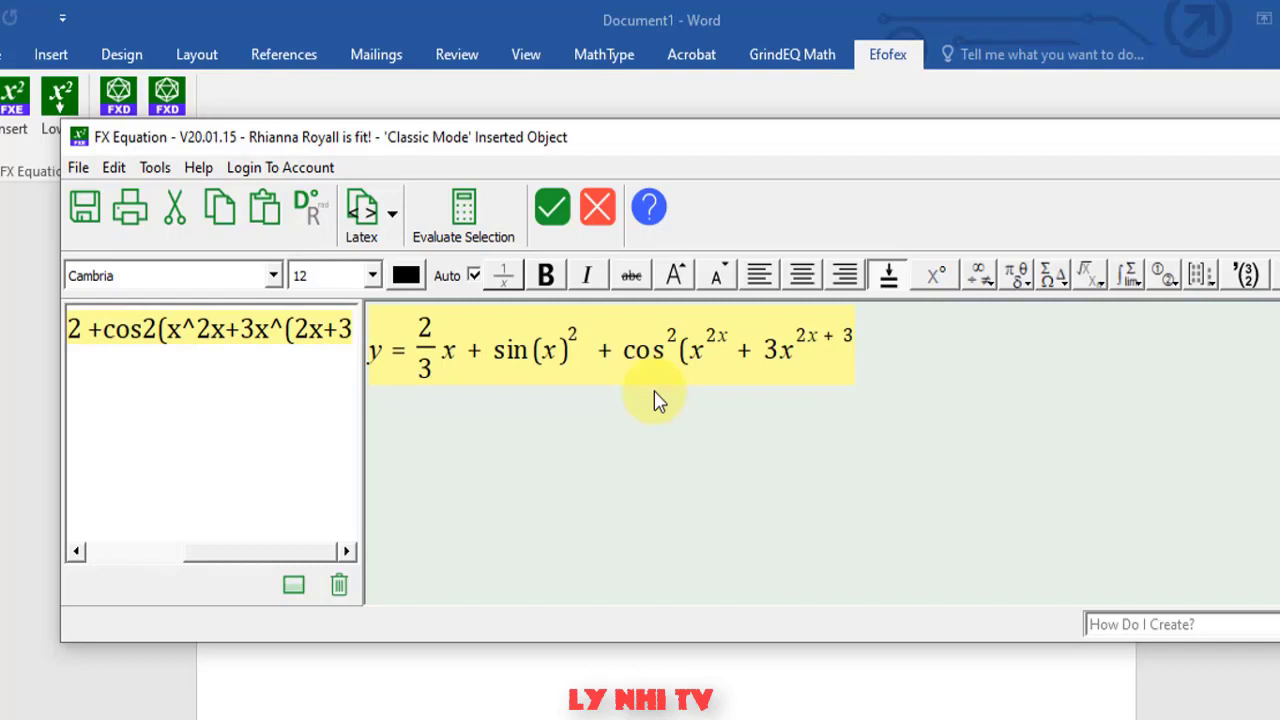
{"action": "type", "text": "x)"}
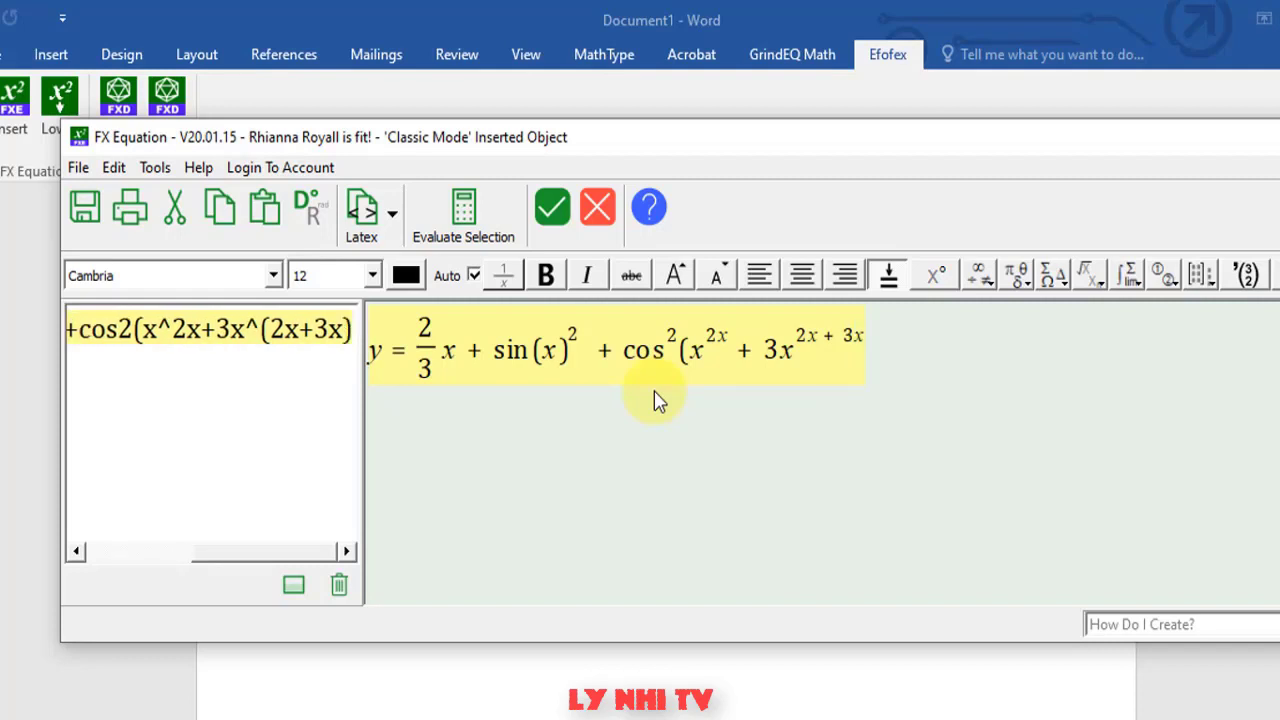
{"action": "type", "text": ")"}
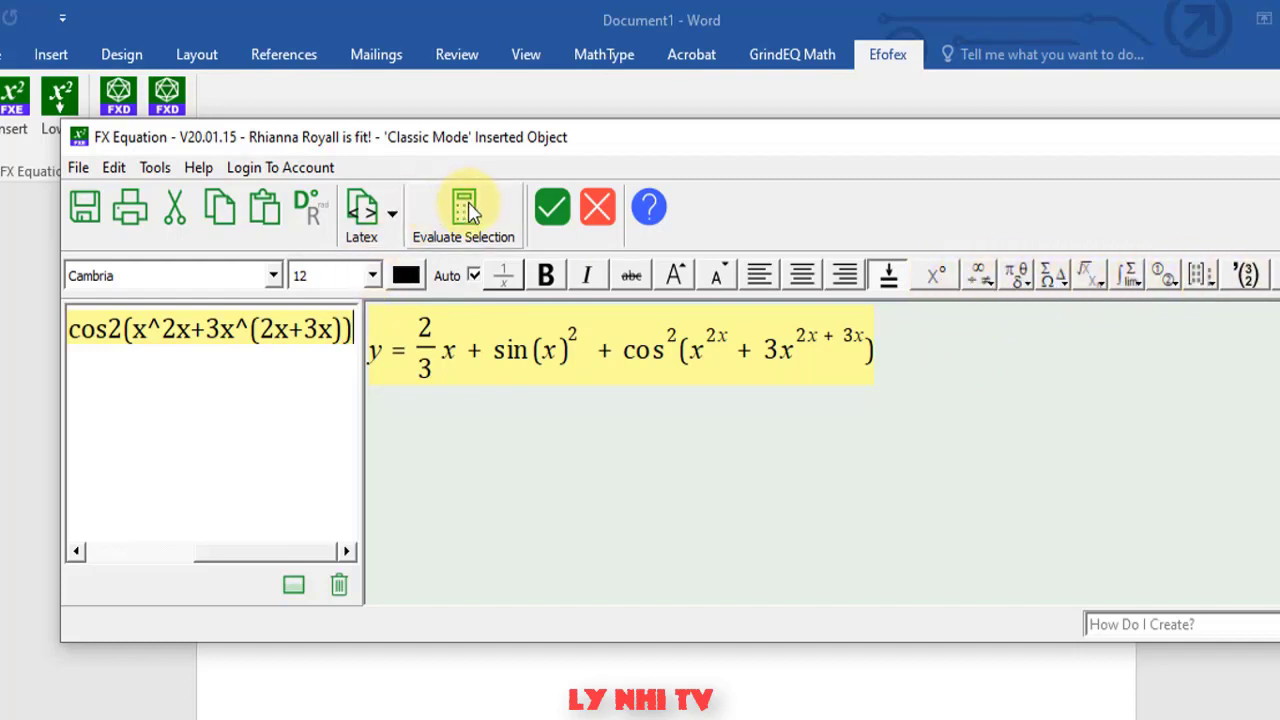
- Place the equation in the document, check its font, then start another FX Equation insert
{"action": "left_click", "coordinate": [555, 219]}
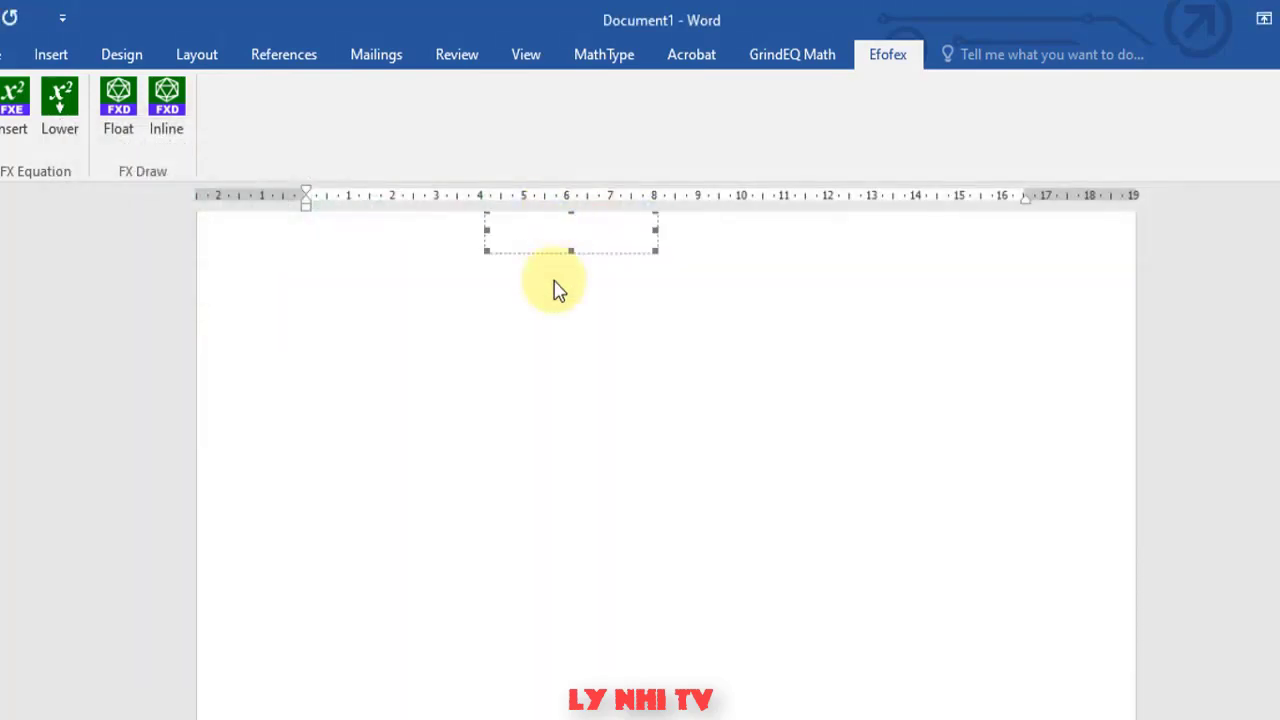
{"action": "left_click", "coordinate": [561, 398]}
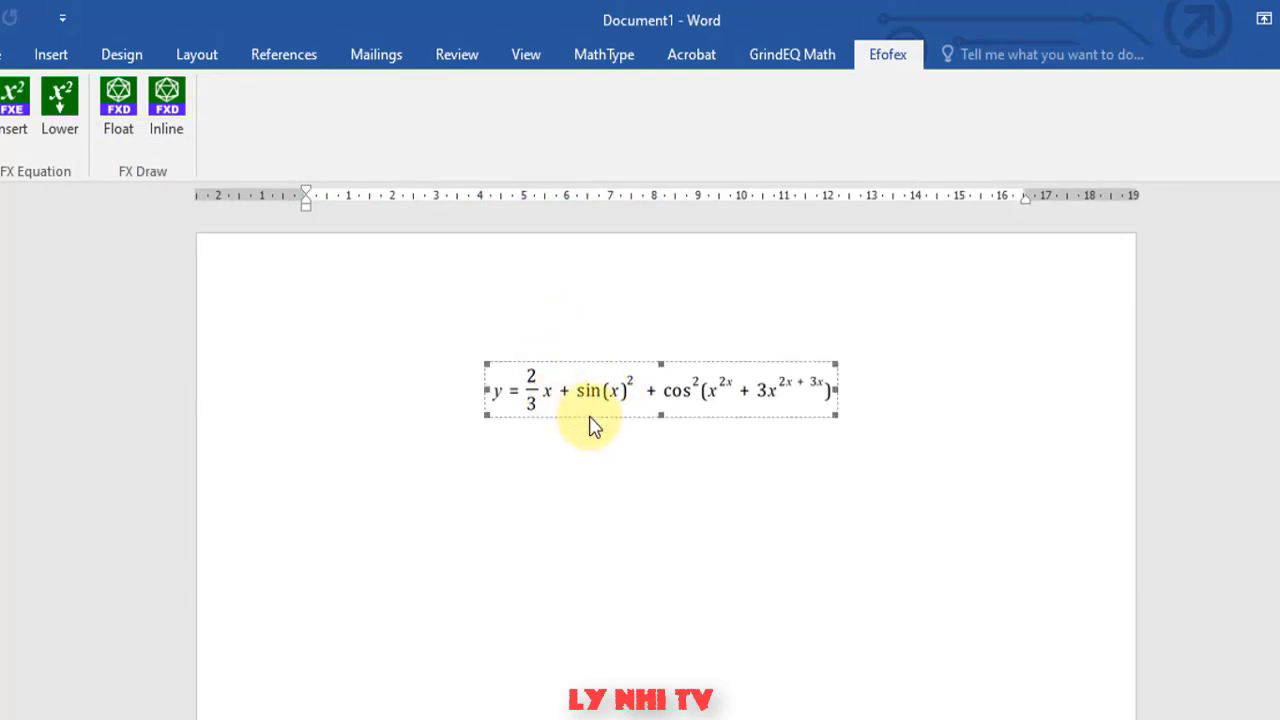
{"action": "left_click", "coordinate": [20, 56]}
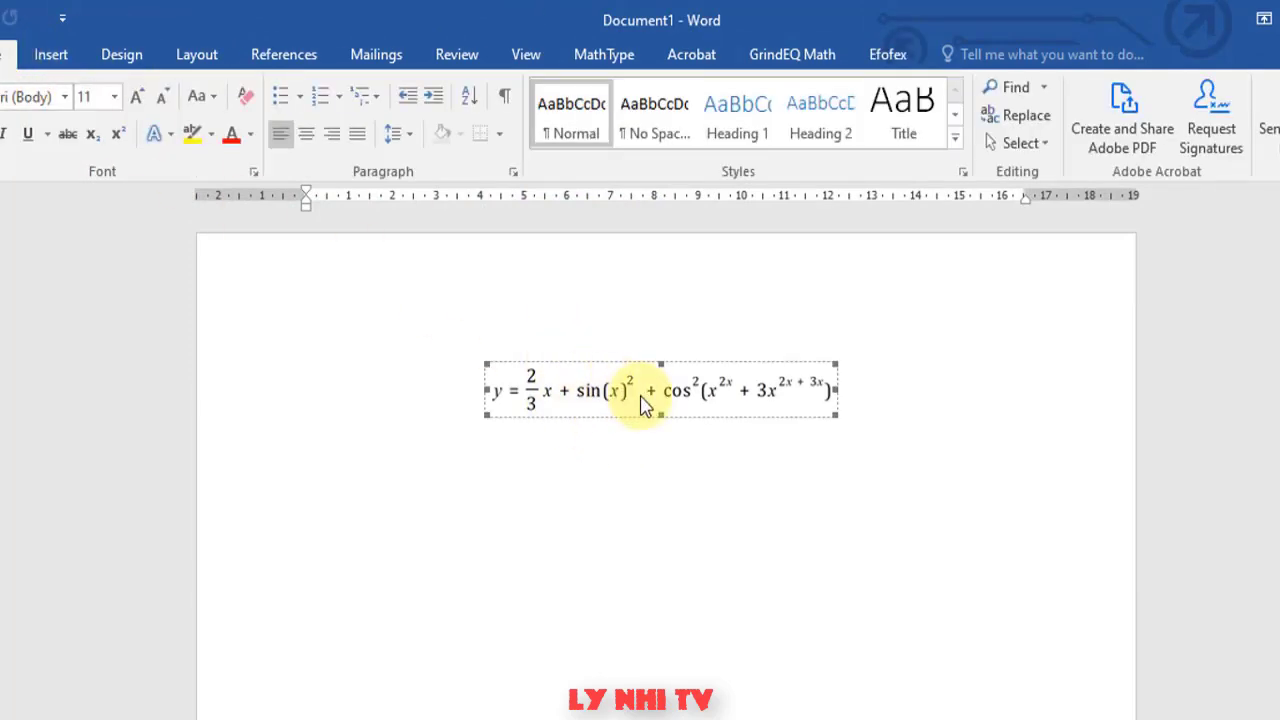
{"action": "left_click", "coordinate": [40, 97]}
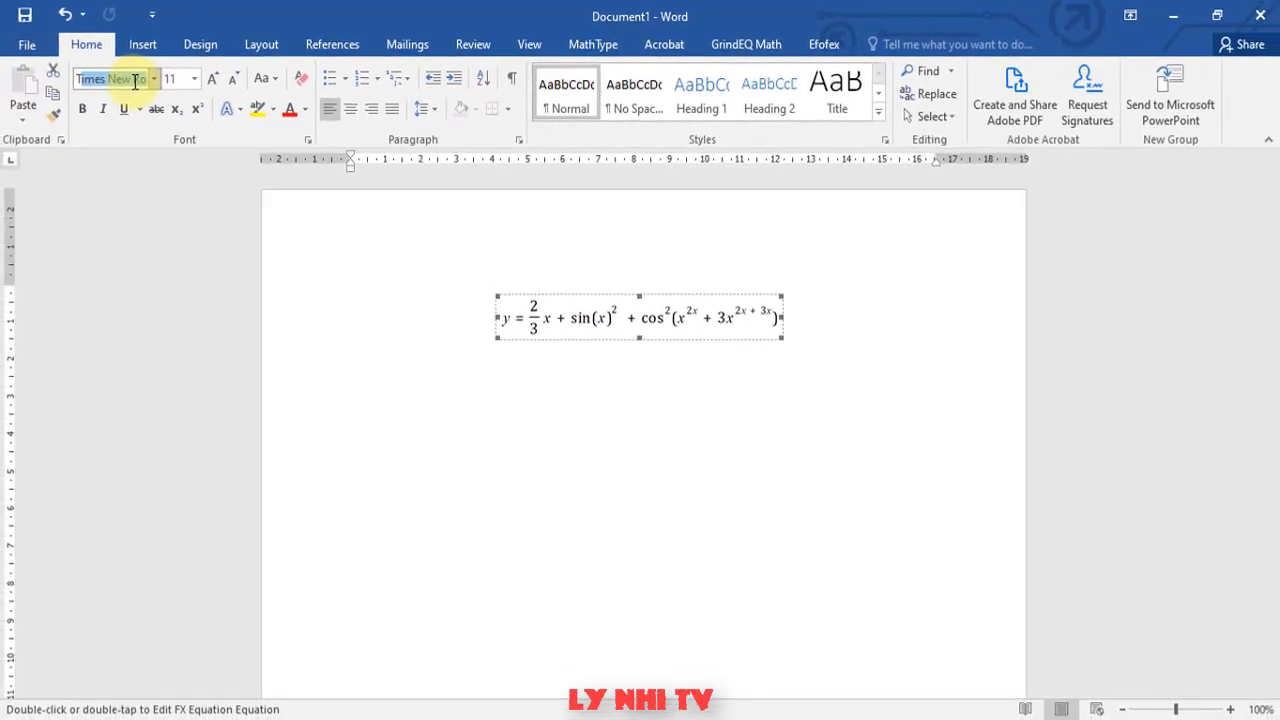
{"action": "left_click", "coordinate": [862, 50]}
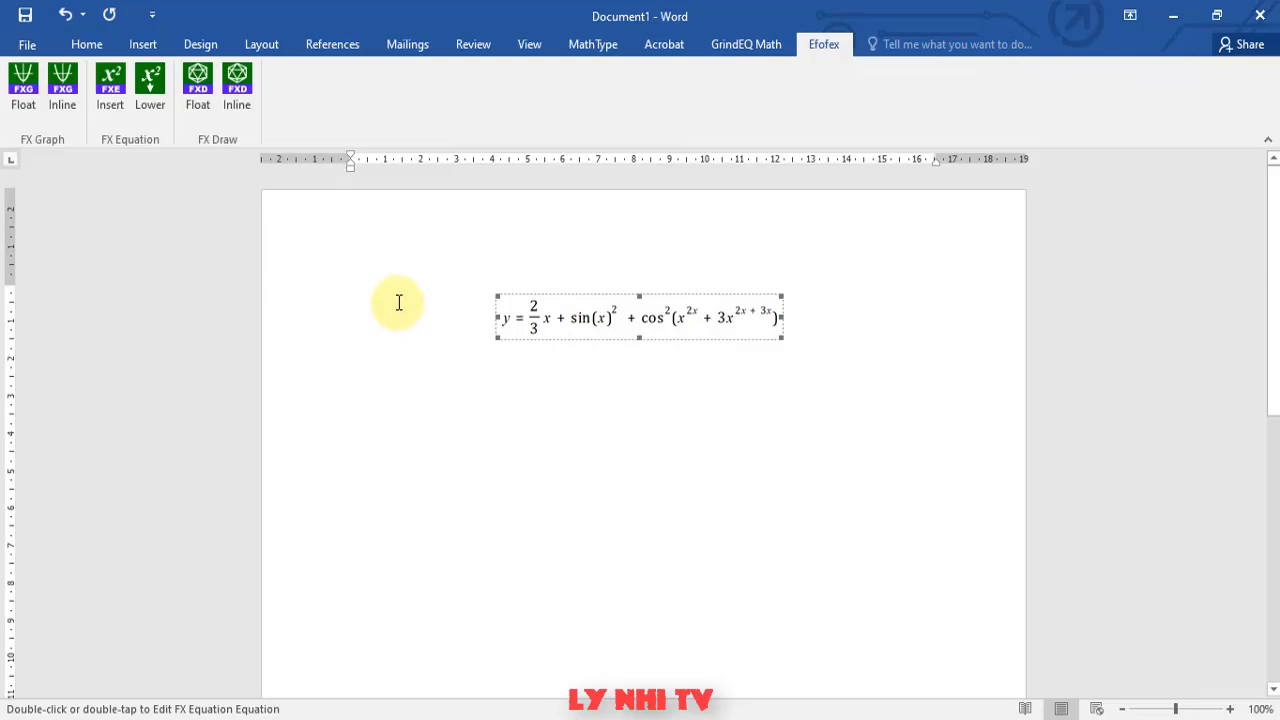
{"action": "left_click", "coordinate": [111, 94]}
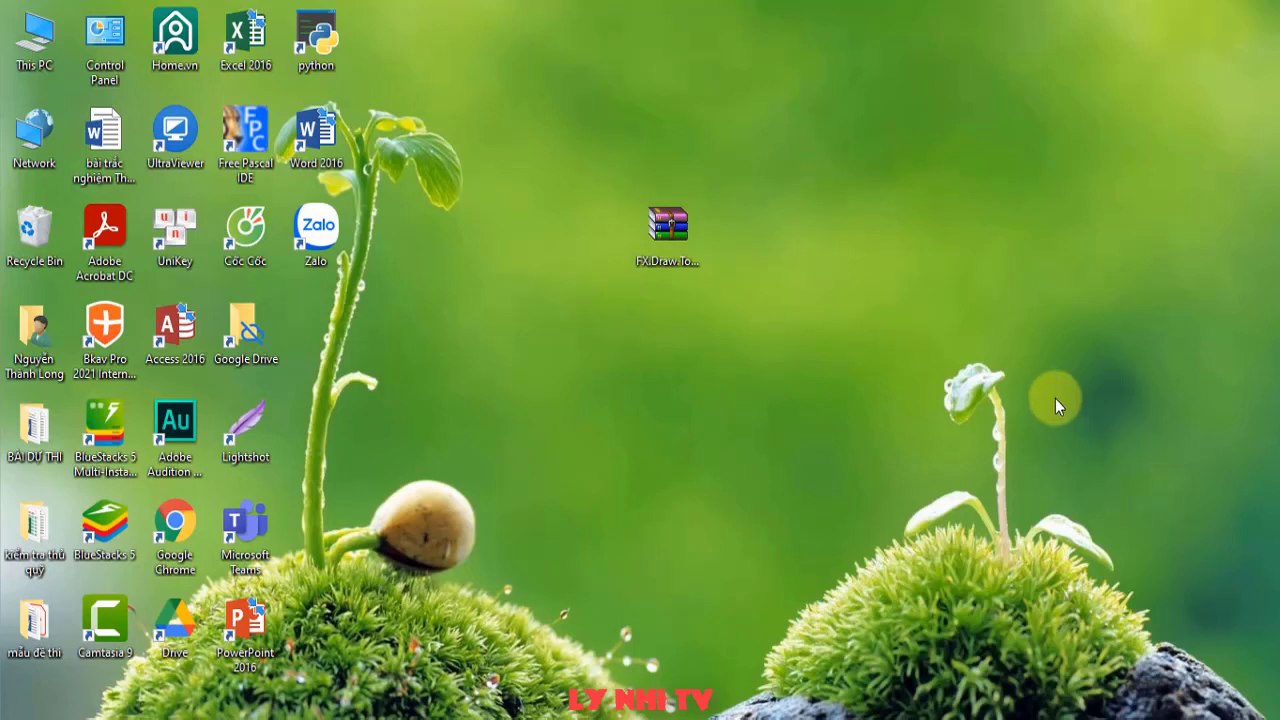
- Extract the FX.Draw.Tools.20.2.05 archive to its own same-named folder via the context menu
{"action": "double_click", "coordinate": [669, 266]}
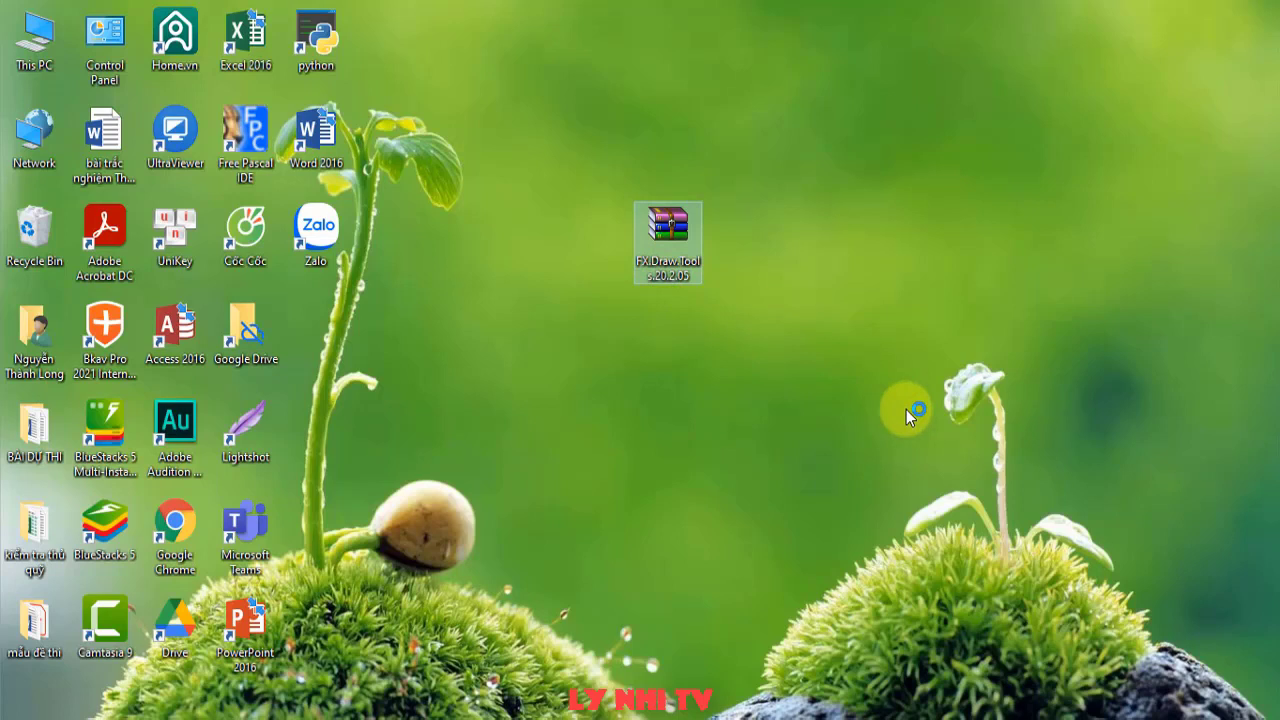
{"action": "left_click", "coordinate": [741, 311]}
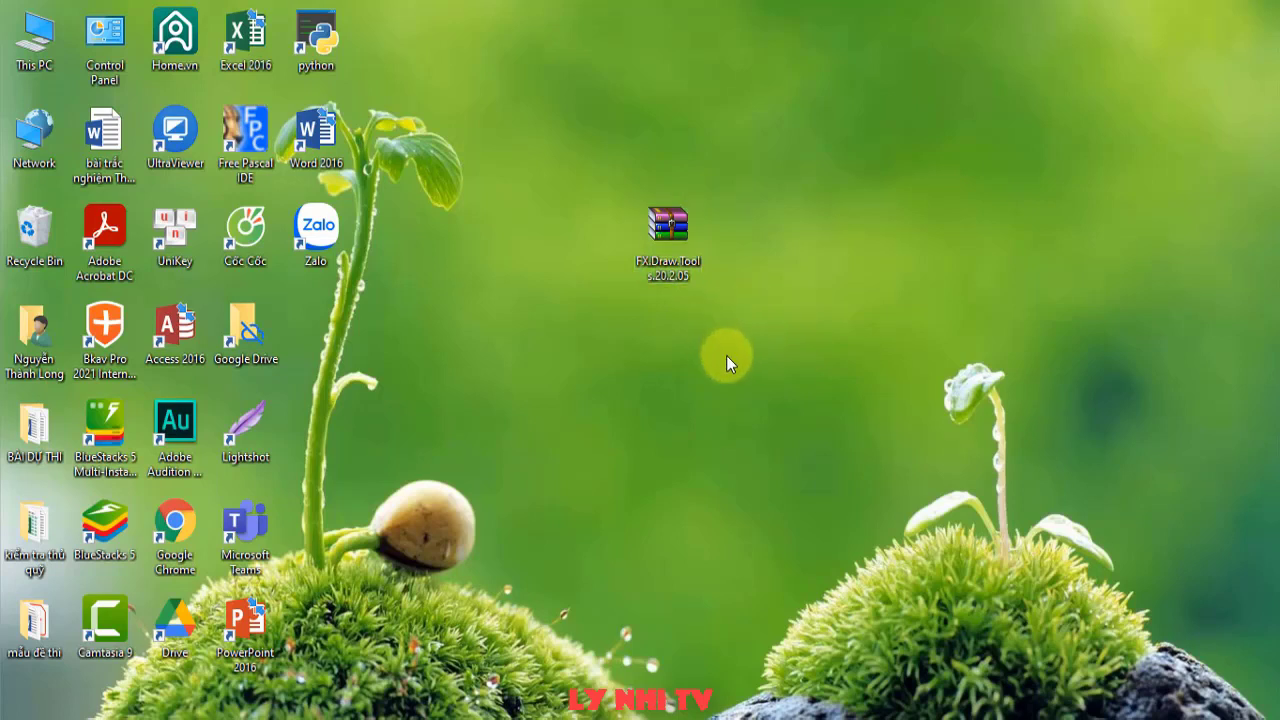
{"action": "left_click", "coordinate": [685, 221]}
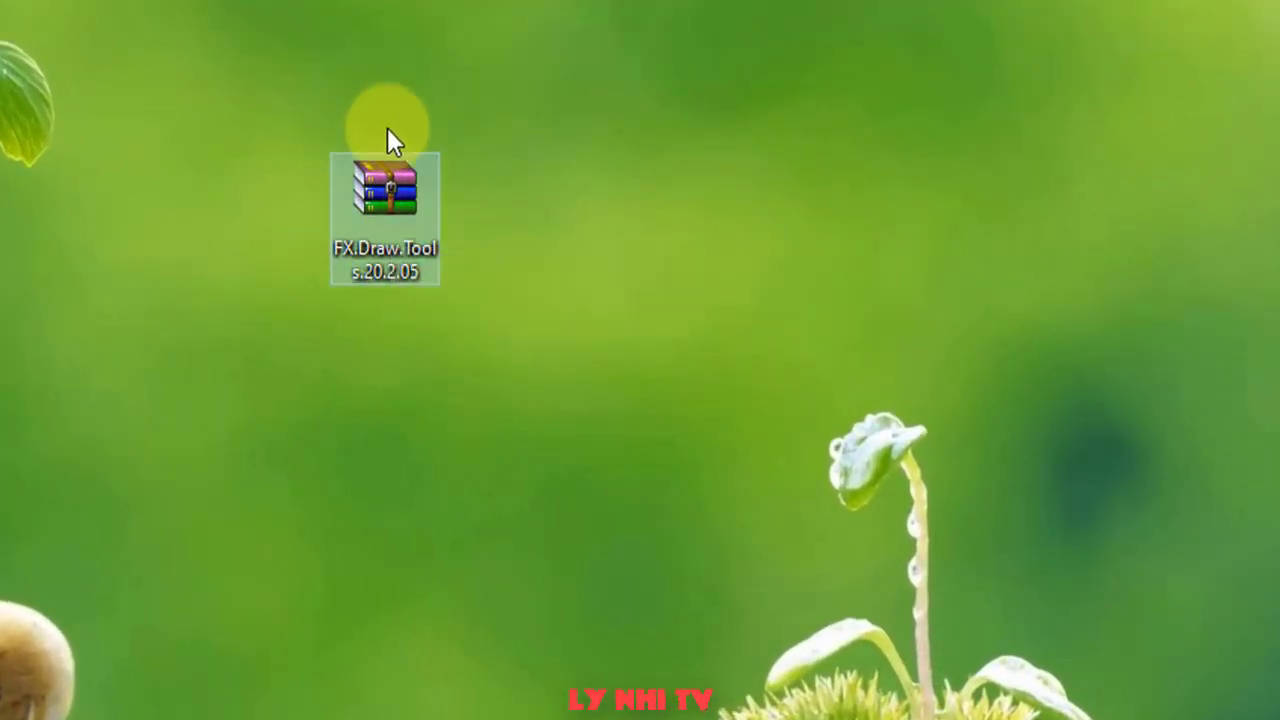
{"action": "right_click", "coordinate": [398, 206]}
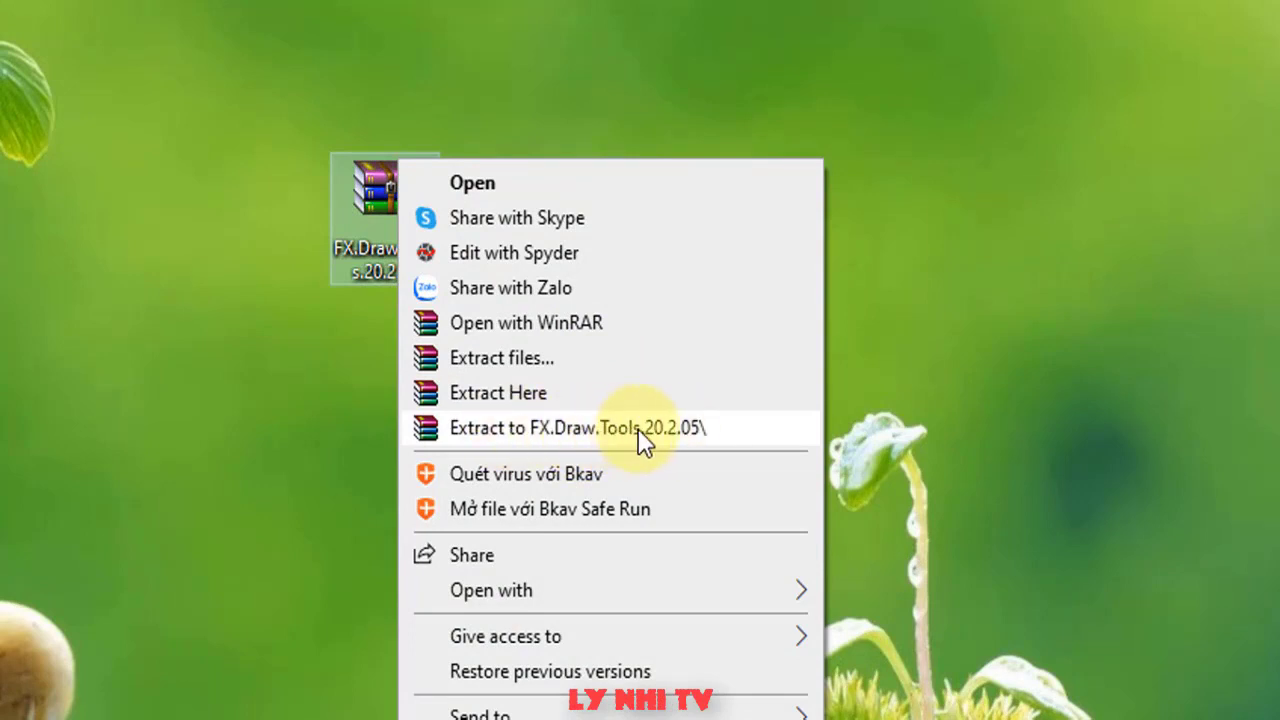
{"action": "left_click", "coordinate": [585, 428]}
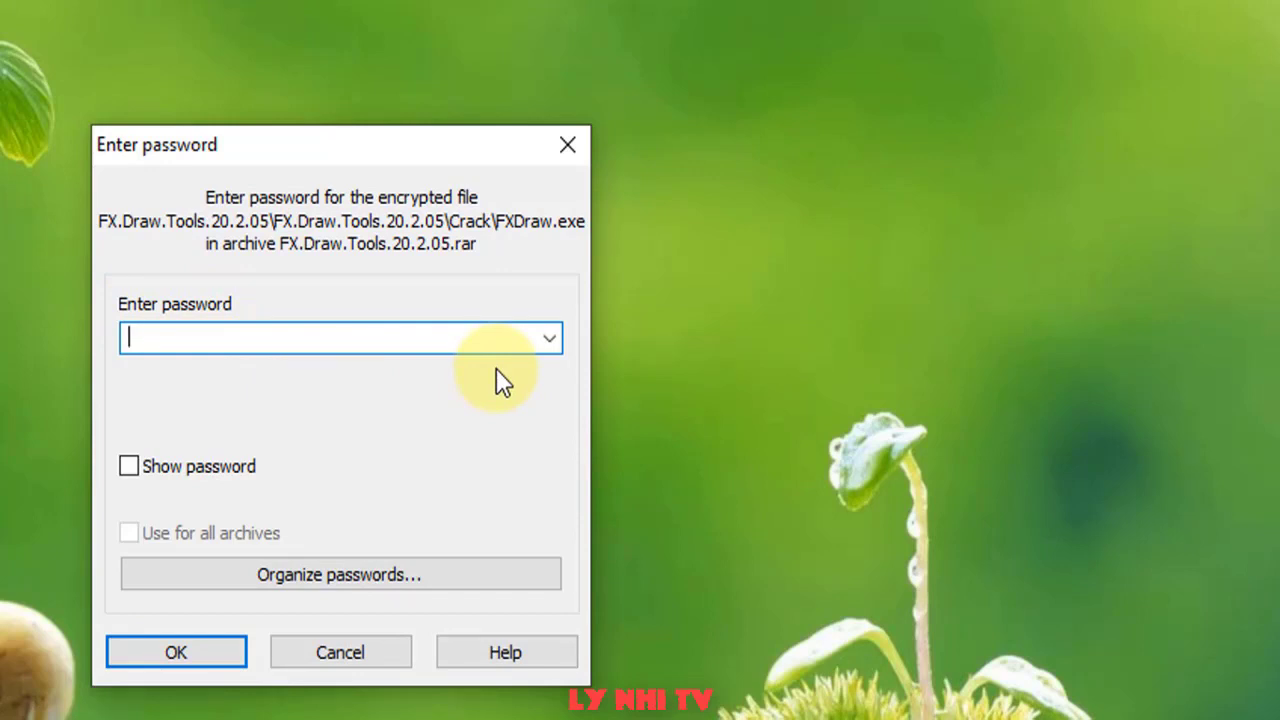
- Enter the archive password, show it in plain text, and confirm to start extracting
{"action": "type", "text": "●●●●●●"}
{"action": "type", "text": "v"}
{"action": "left_click", "coordinate": [184, 474]}
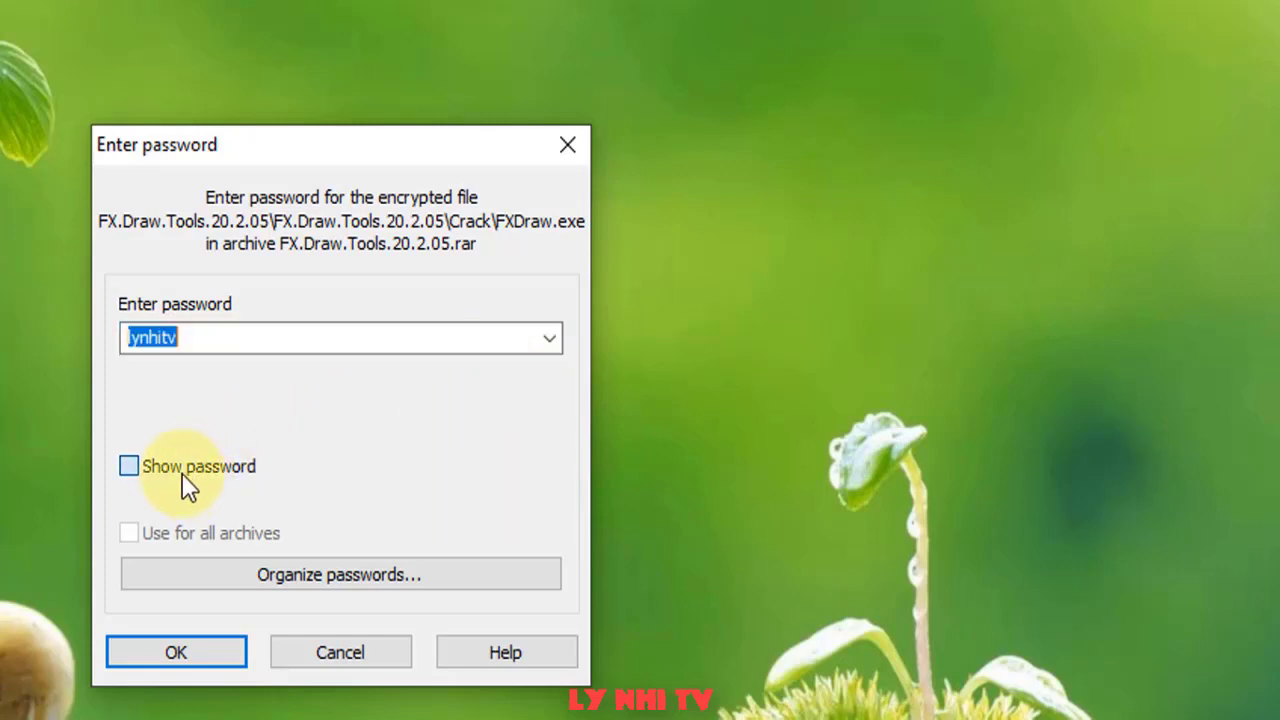
{"action": "left_click", "coordinate": [209, 340]}
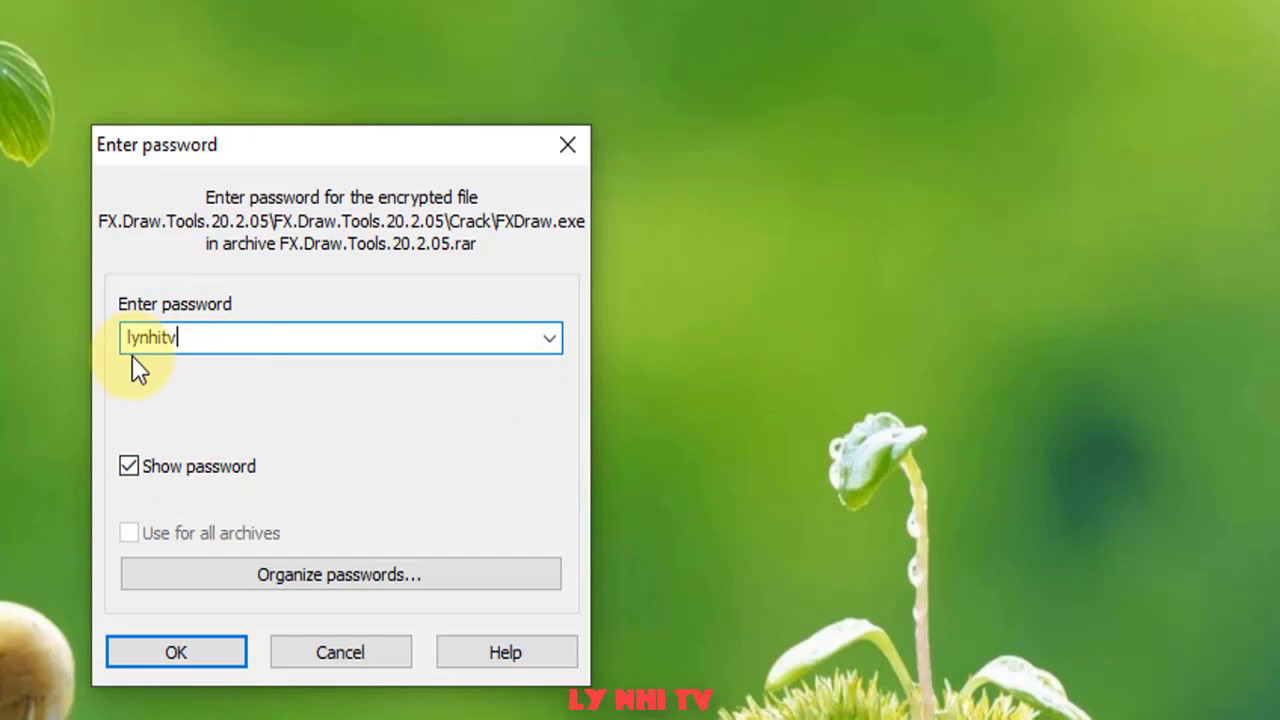
{"action": "double_click", "coordinate": [221, 340]}
{"action": "left_click", "coordinate": [217, 345]}
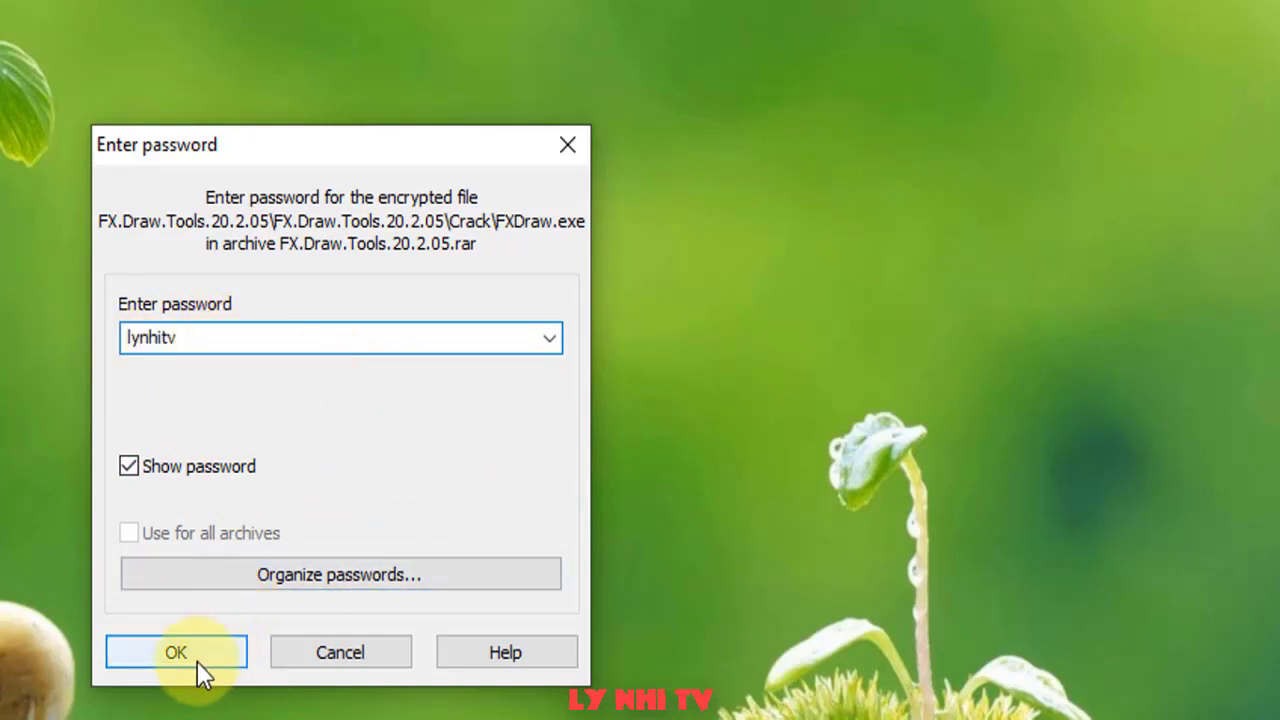
{"action": "left_click", "coordinate": [165, 654]}
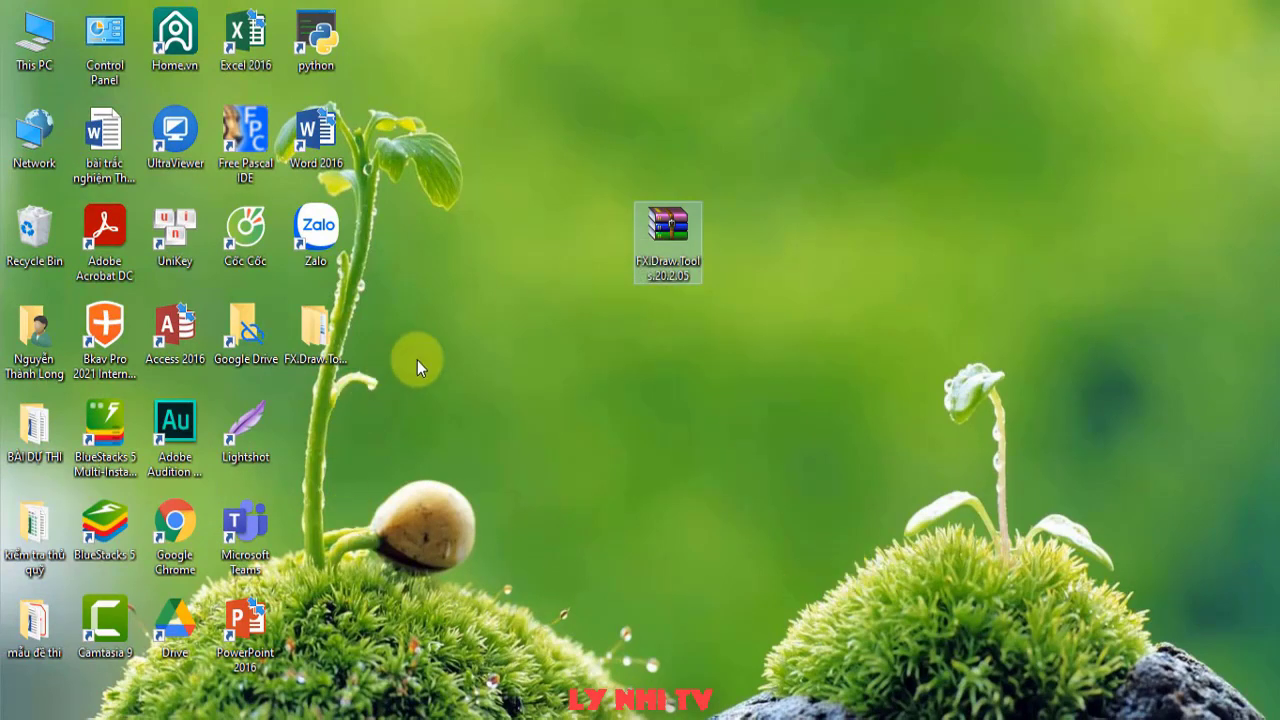
- Run the FX.Draw.Tools.20.2.05 installer from the nested folders and accept the licence
{"action": "double_click", "coordinate": [325, 329]}
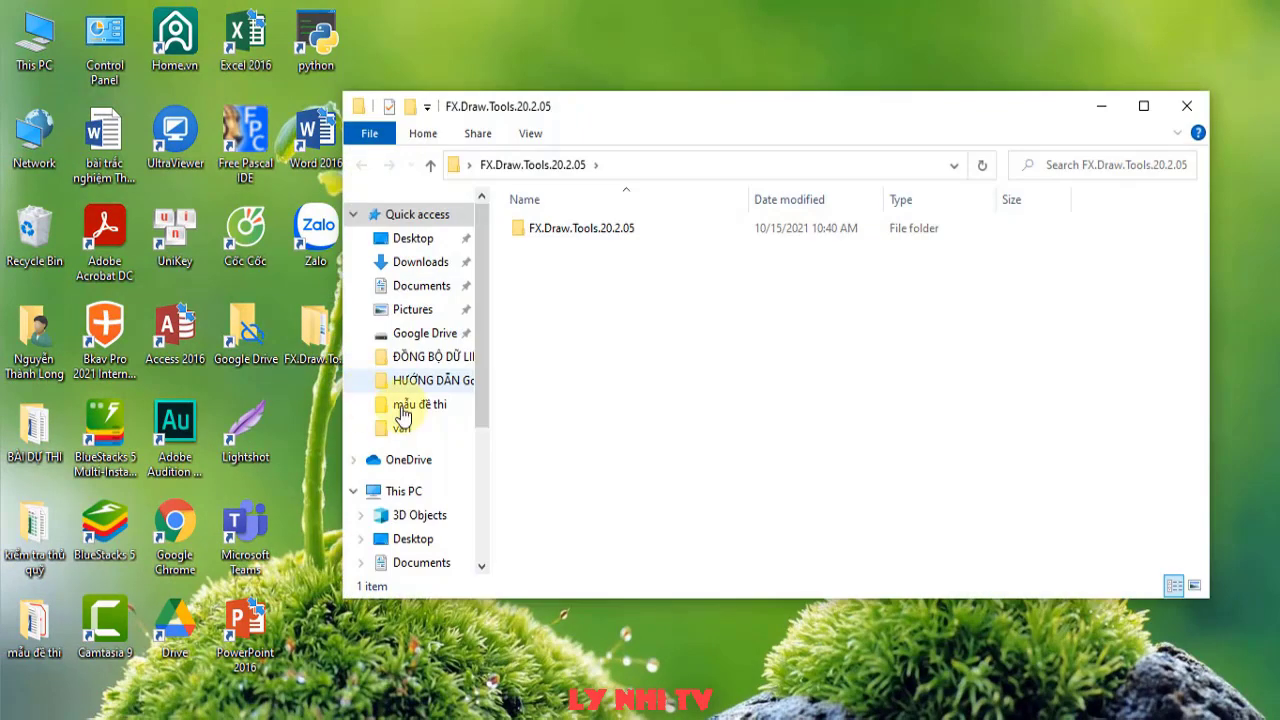
{"action": "double_click", "coordinate": [588, 232]}
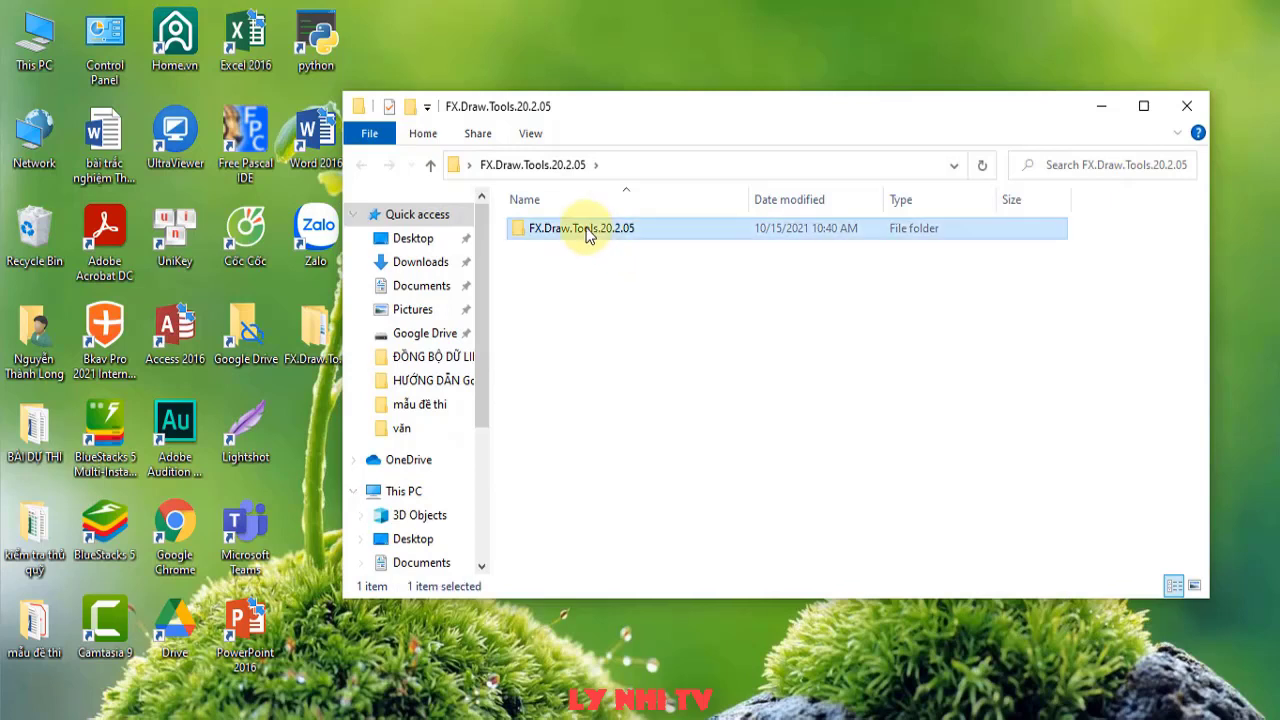
{"action": "double_click", "coordinate": [574, 232]}
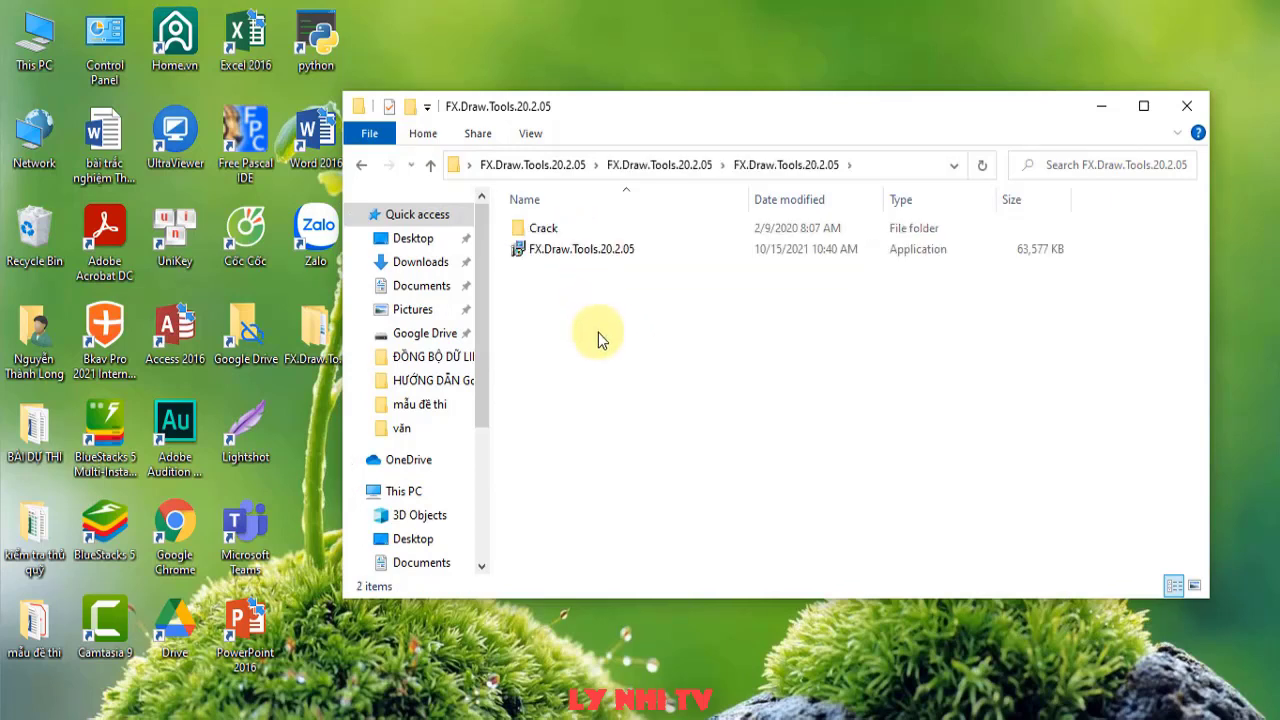
{"action": "left_click", "coordinate": [565, 250]}
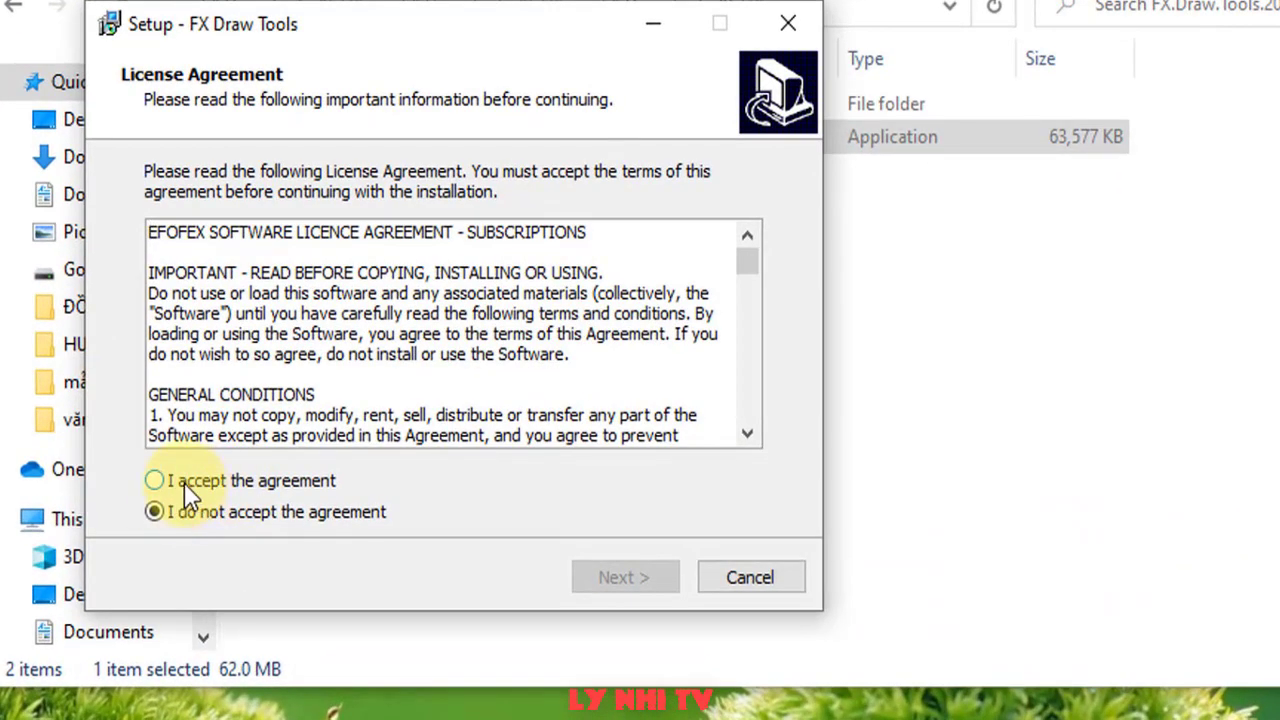
{"action": "left_click", "coordinate": [190, 495]}
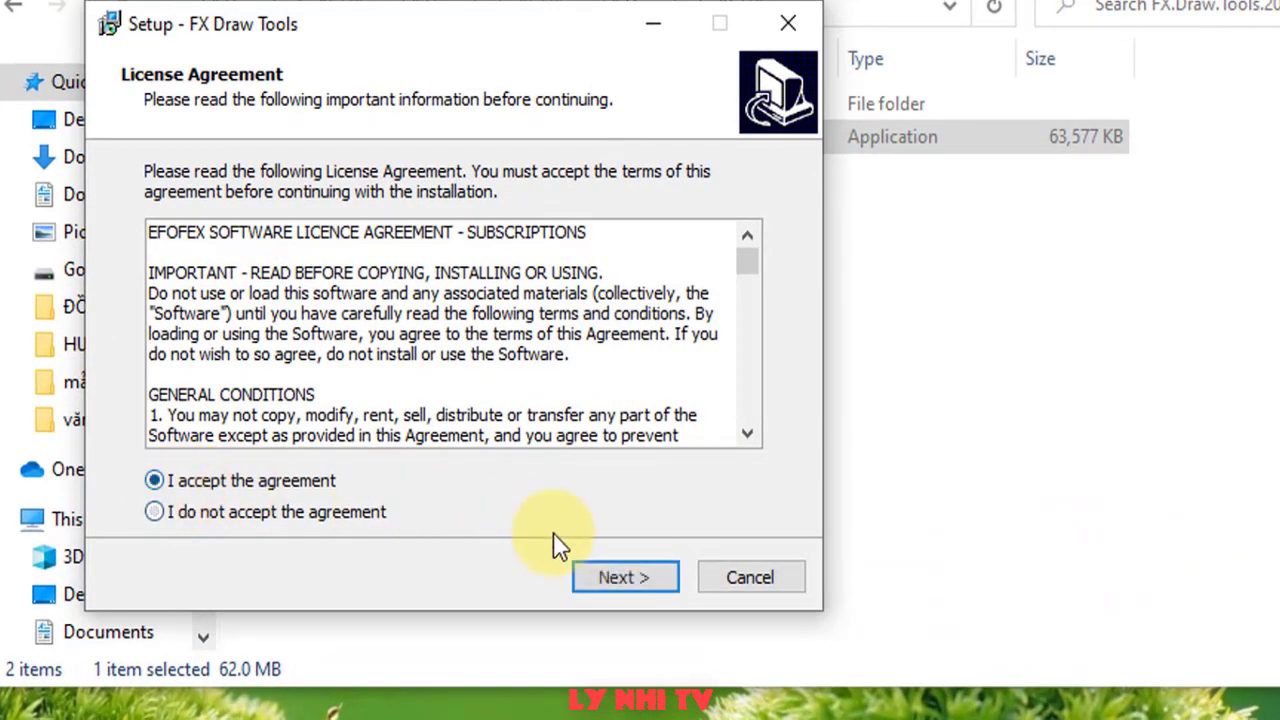
{"action": "left_click", "coordinate": [621, 581]}
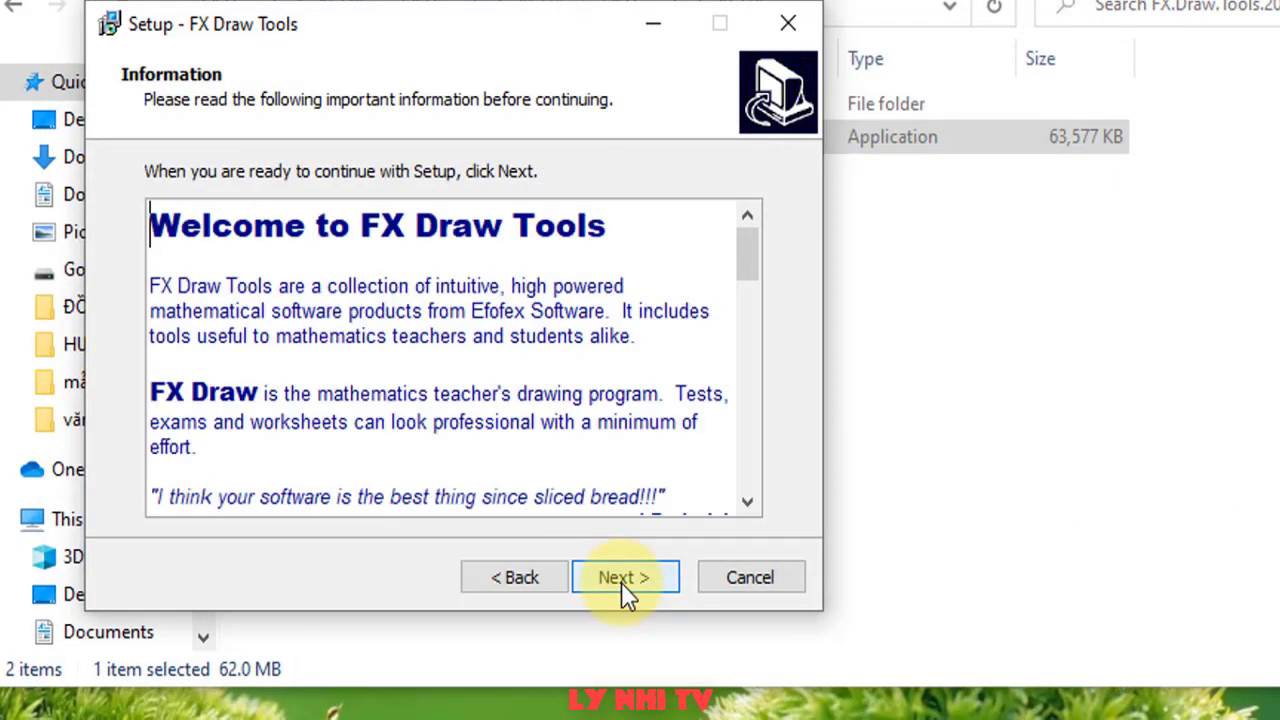
{"action": "left_click", "coordinate": [621, 580]}
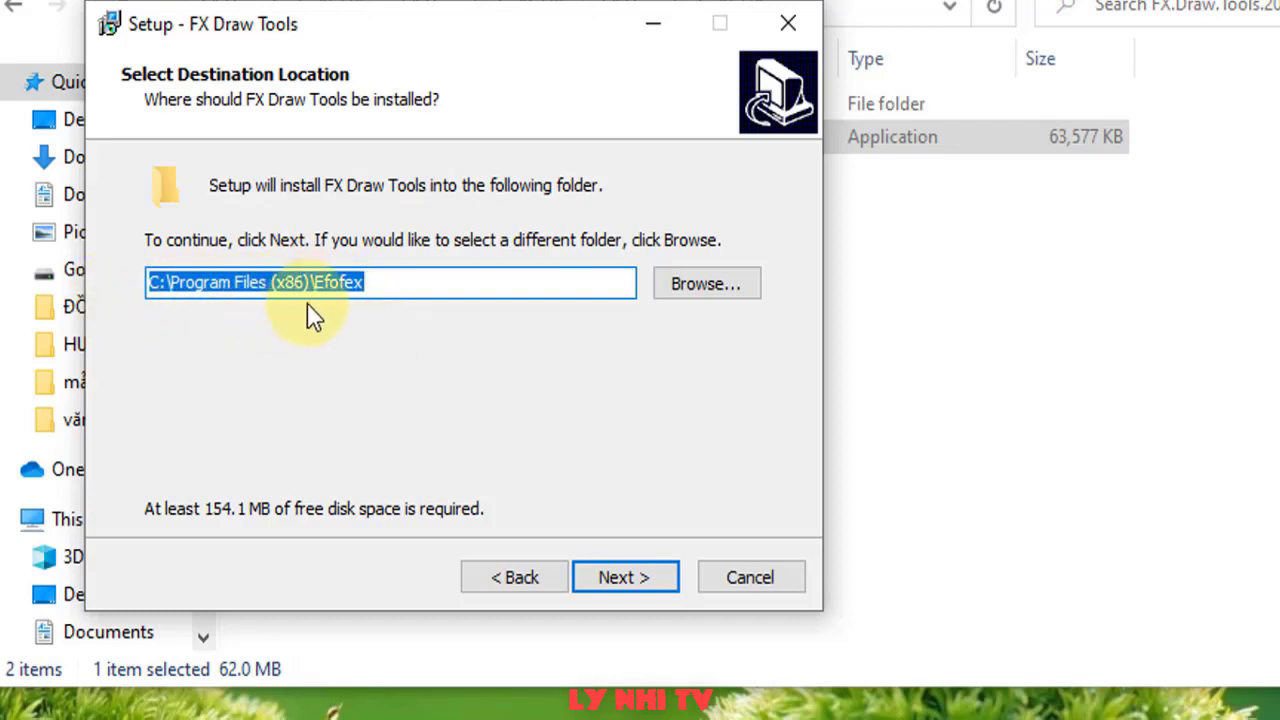
- Install into the default Efofex folder with all four tools and desktop icons, then finish
{"action": "left_click", "coordinate": [622, 585]}
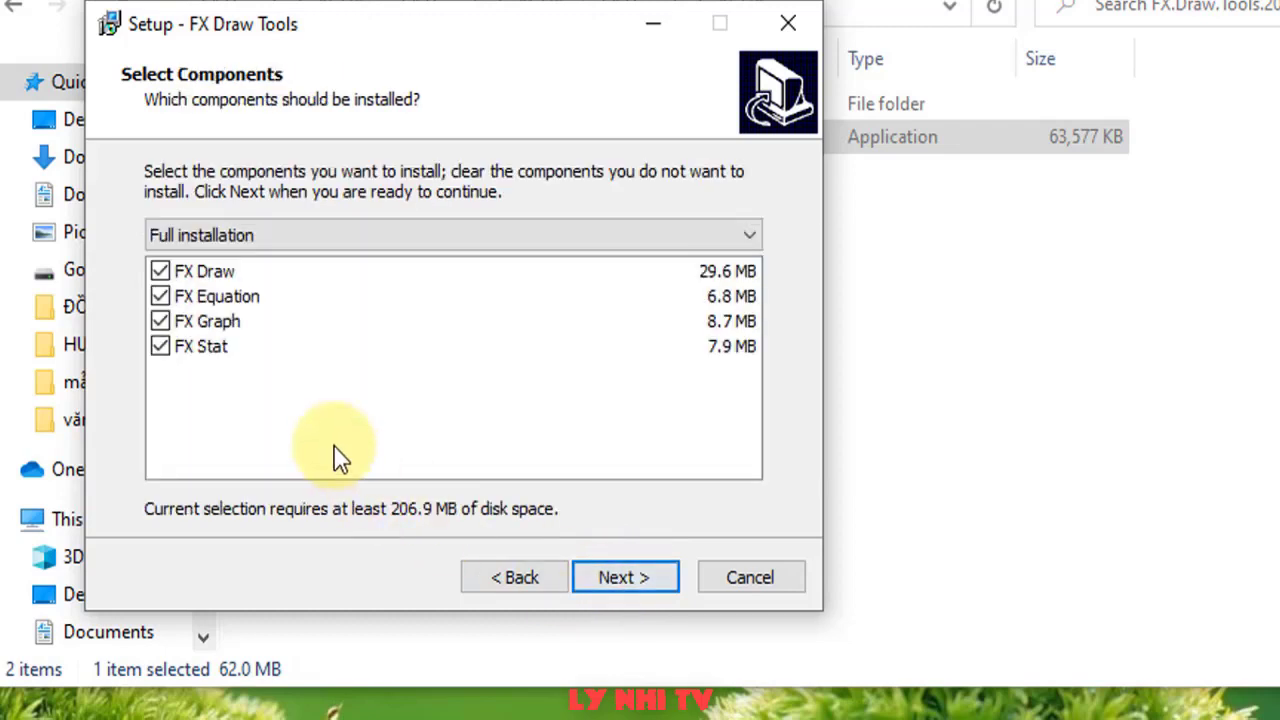
{"action": "left_click", "coordinate": [205, 274]}
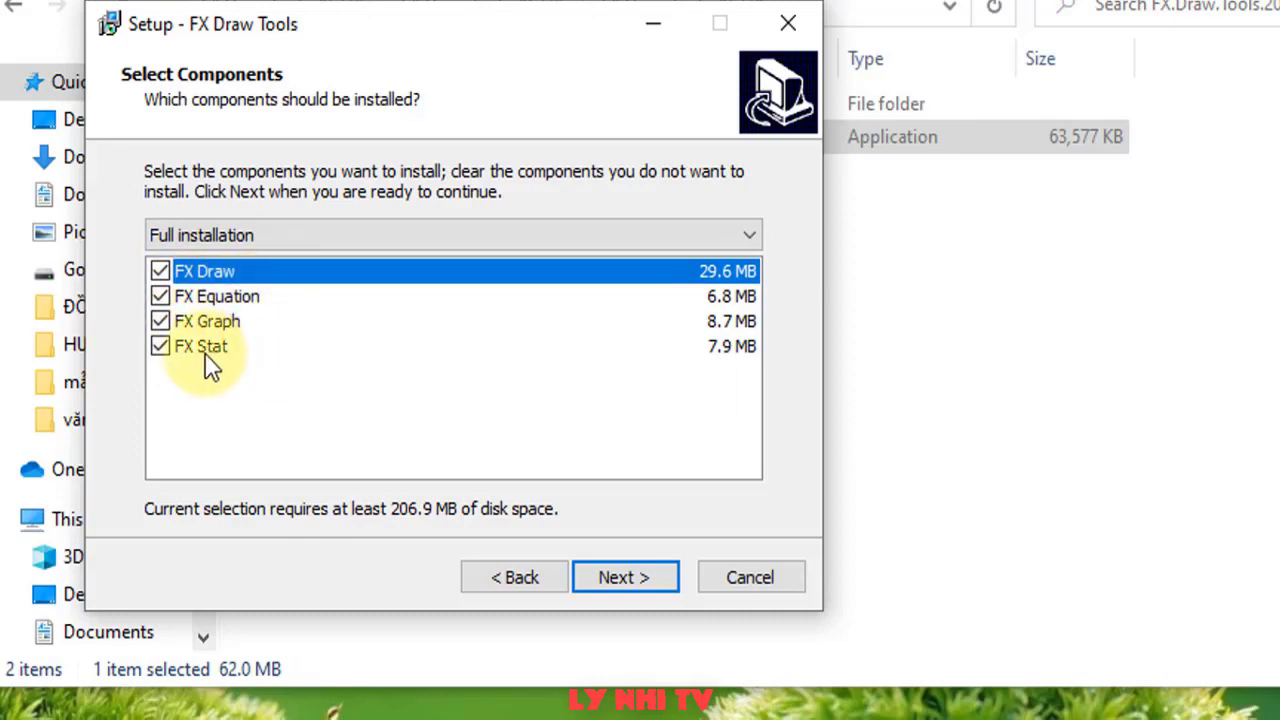
{"action": "left_click", "coordinate": [631, 572]}
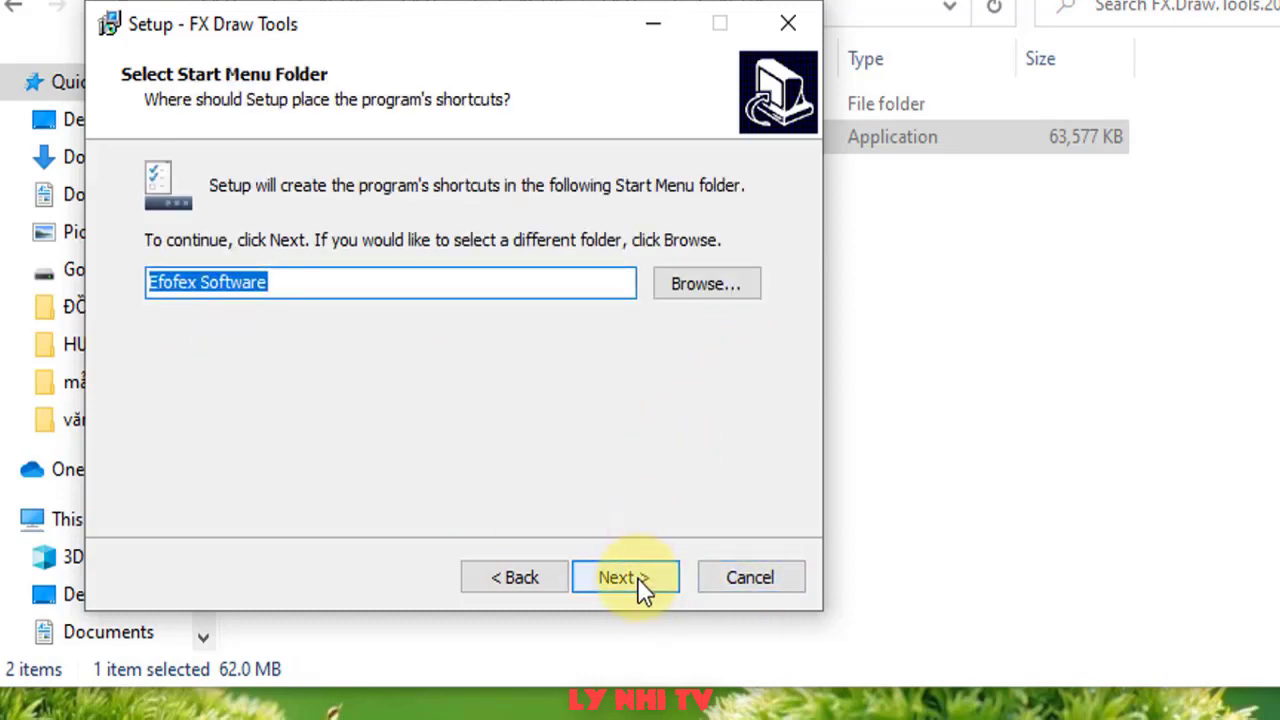
{"action": "left_click", "coordinate": [640, 580]}
{"action": "left_click", "coordinate": [160, 442]}
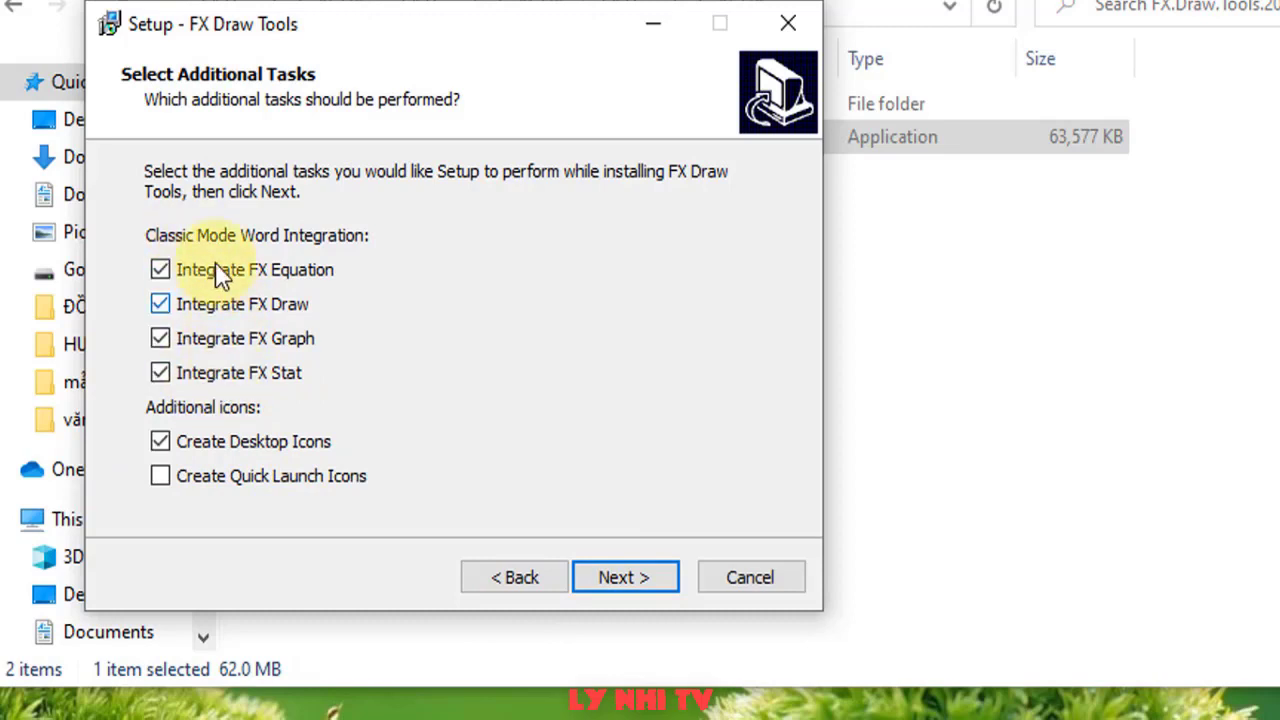
{"action": "left_click", "coordinate": [646, 589]}
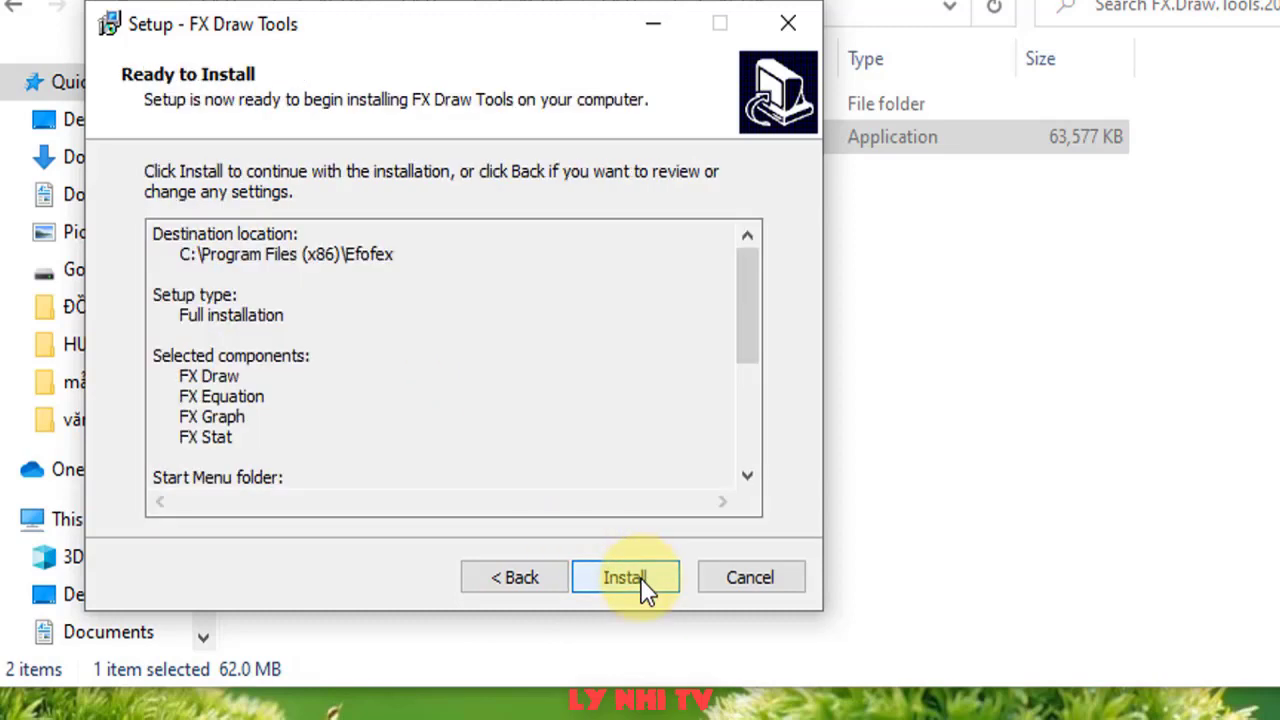
{"action": "left_click", "coordinate": [645, 590]}
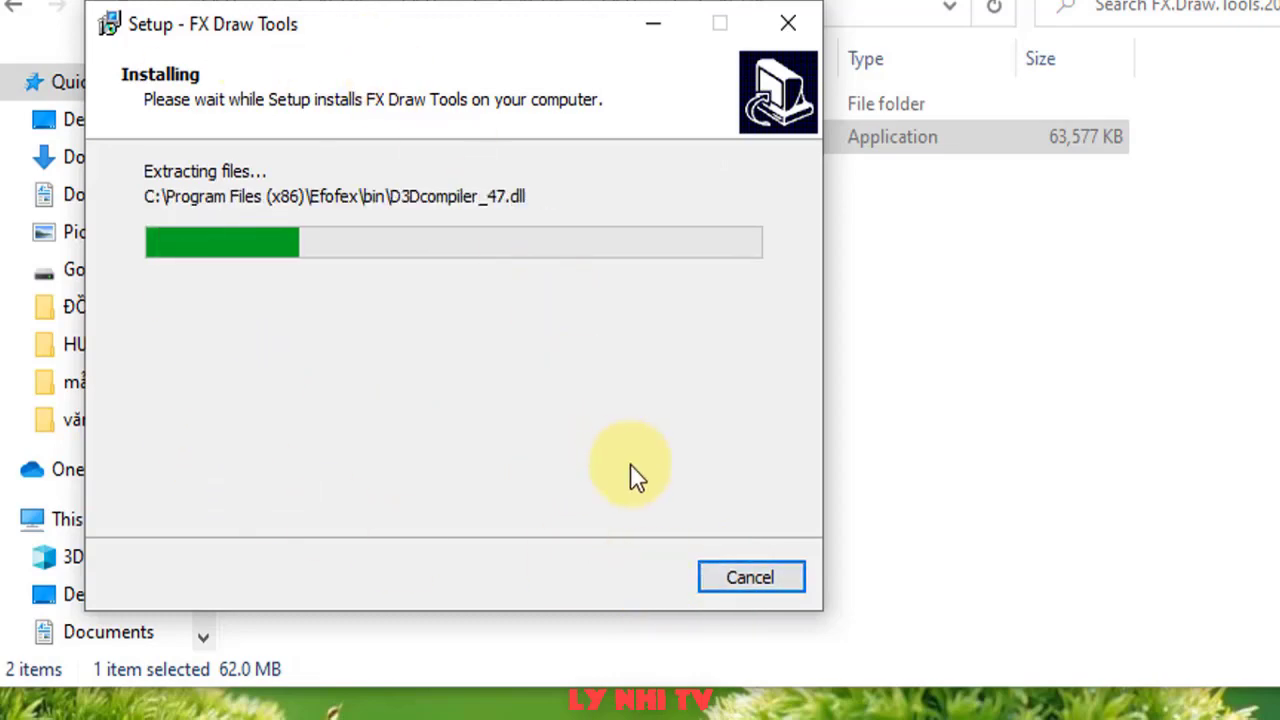
{"action": "left_click", "coordinate": [630, 577]}
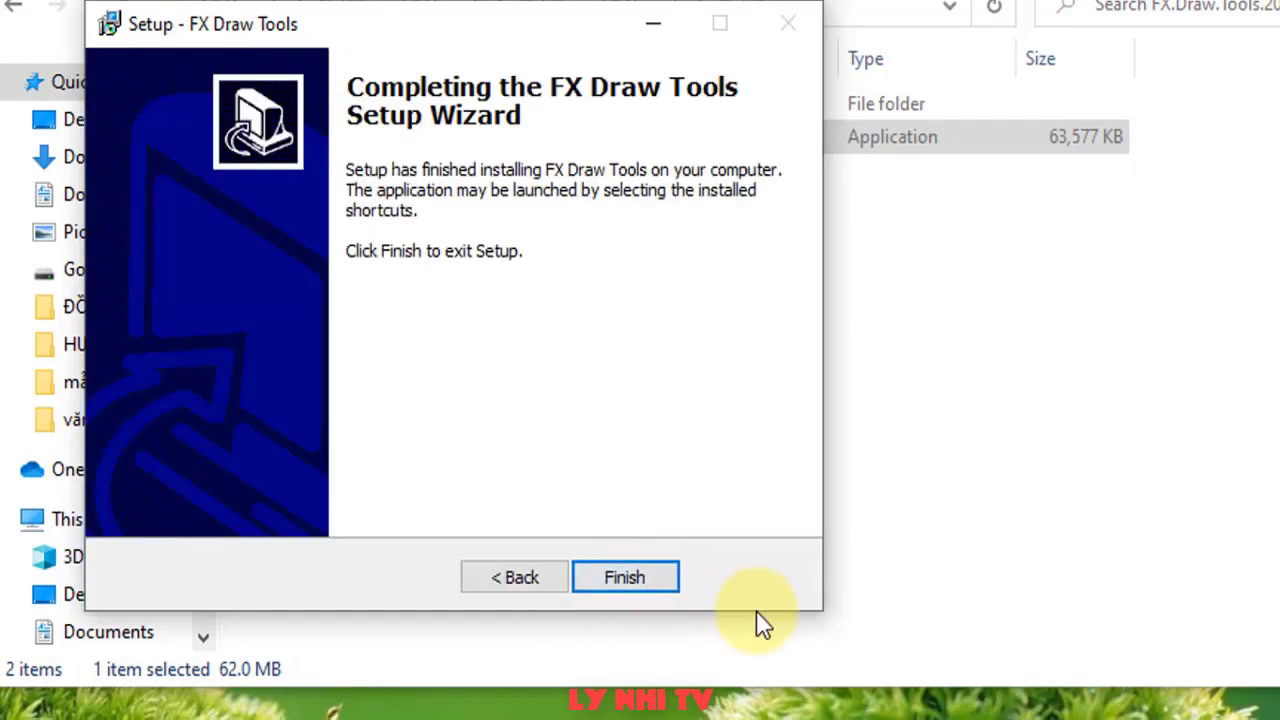
{"action": "left_click", "coordinate": [630, 578]}
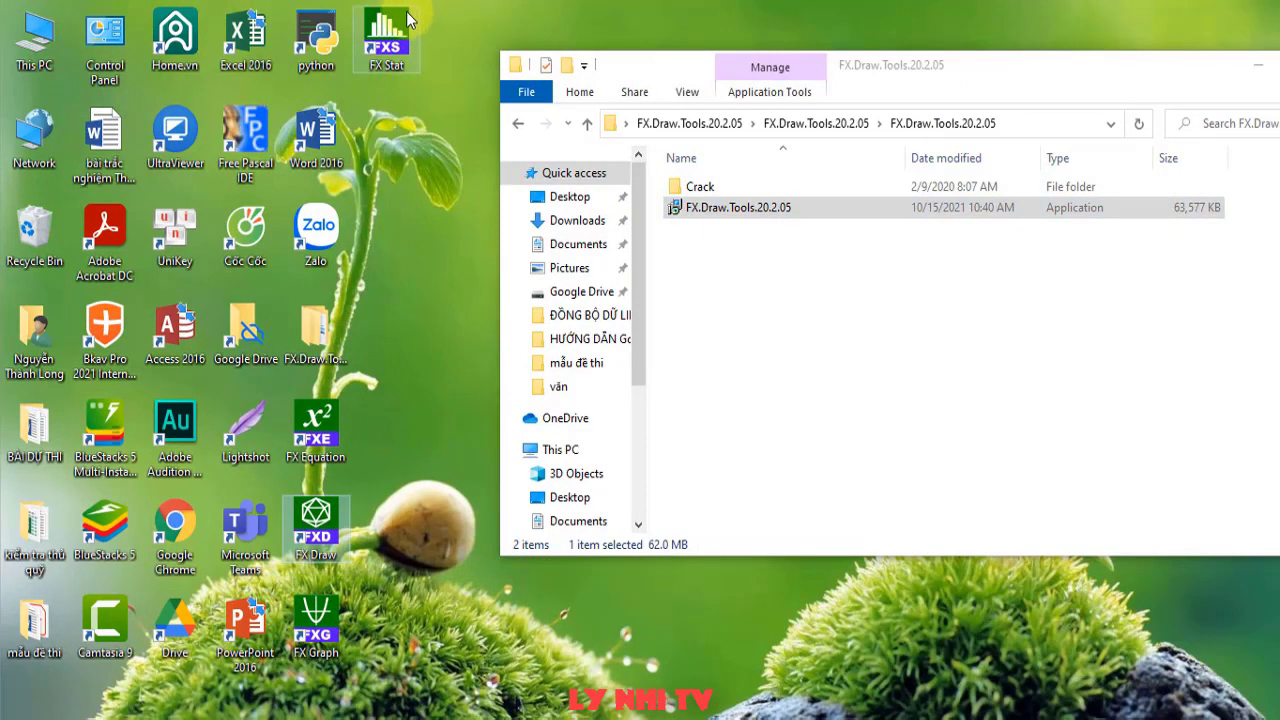
- Launch FX Draw from the desktop, continue in Trial Mode, then close it
{"action": "double_click", "coordinate": [315, 518]}
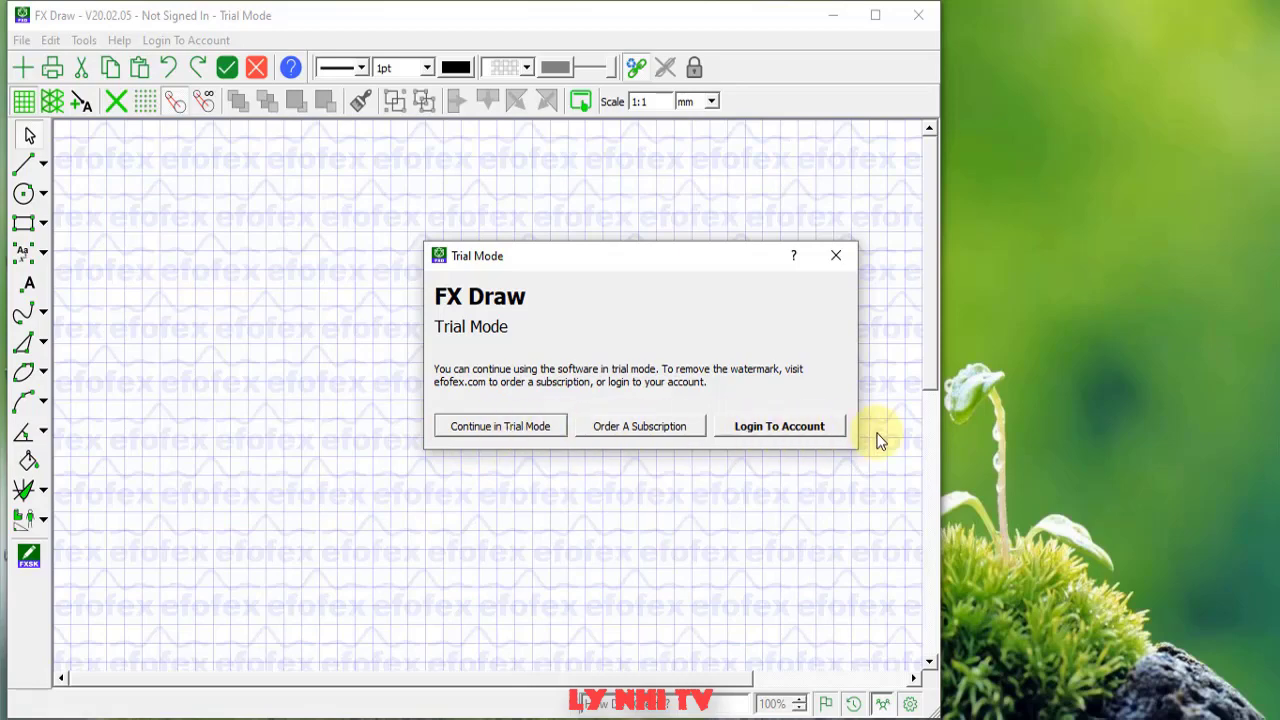
{"action": "left_click", "coordinate": [836, 257]}
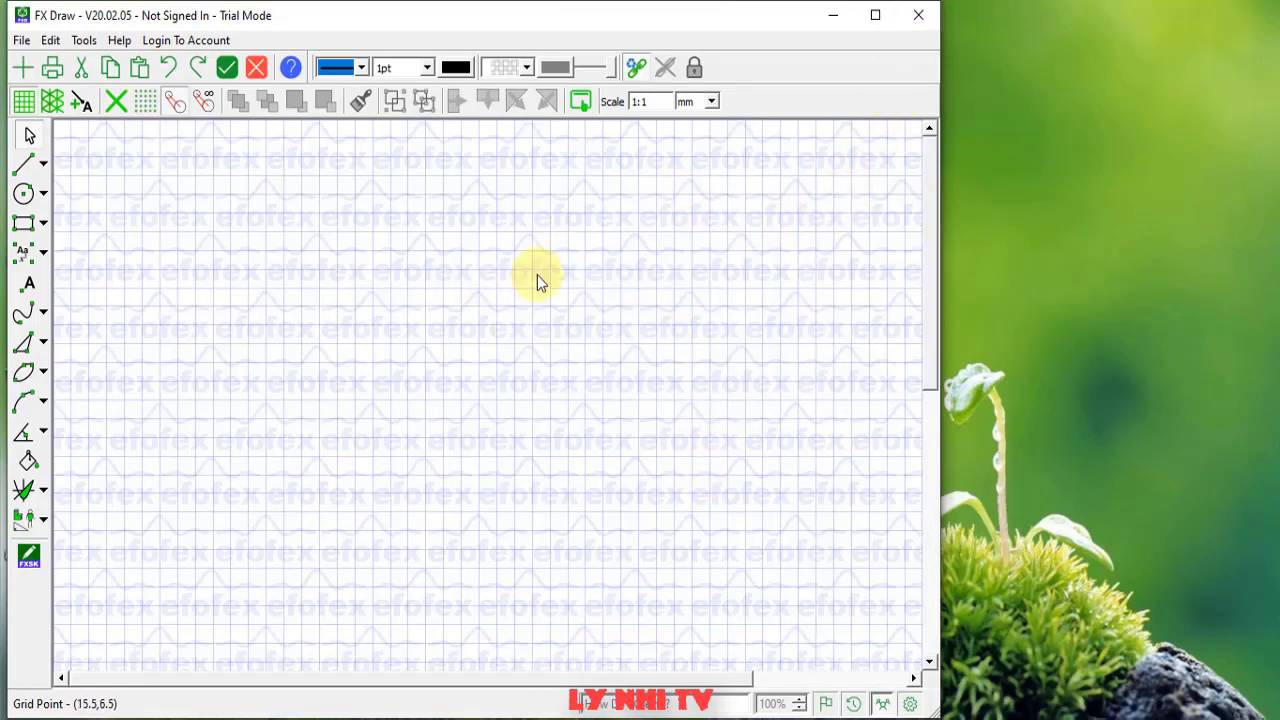
{"action": "left_click", "coordinate": [921, 16]}
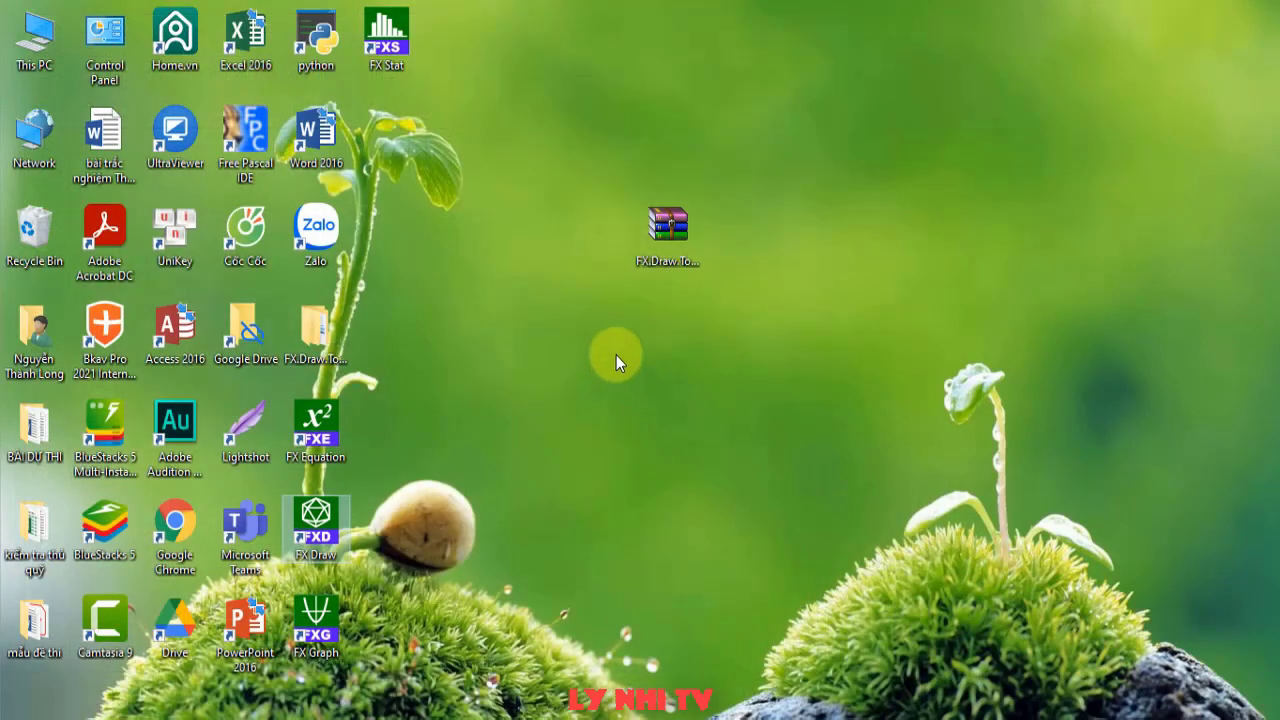
- Copy the four FX program files from the Crack folder
{"action": "key", "text": "alt+Tab"}
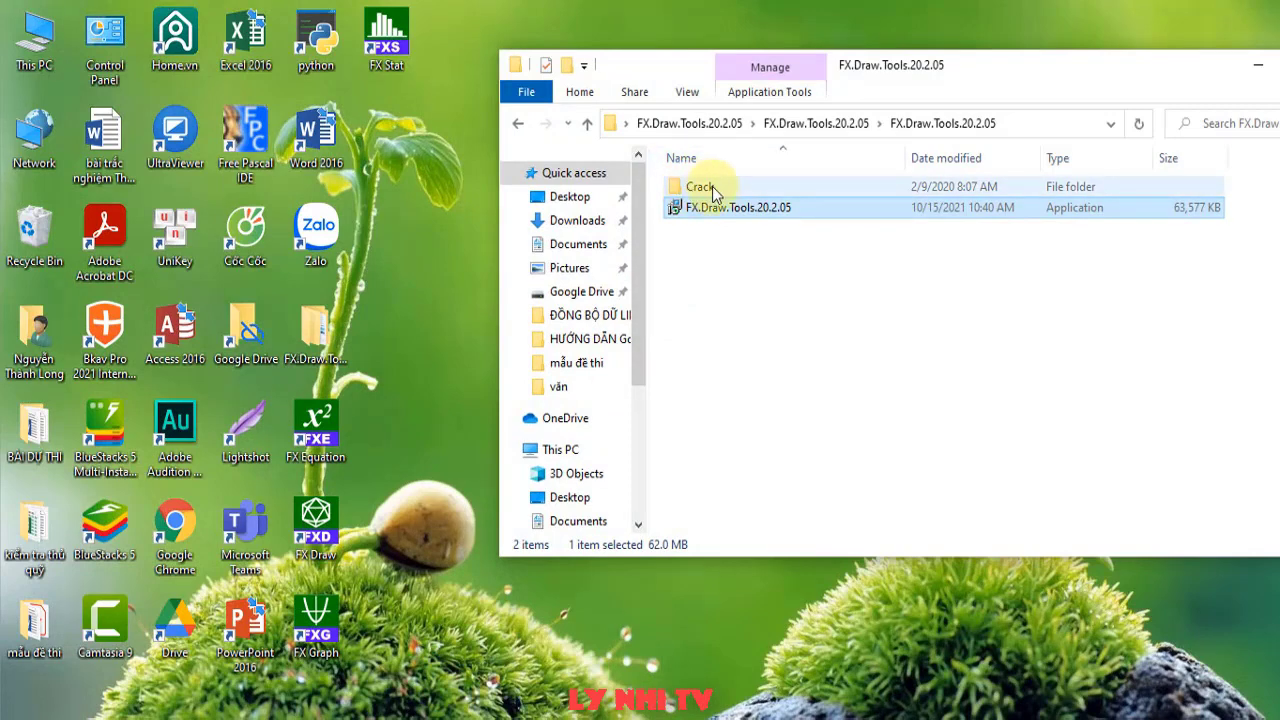
{"action": "double_click", "coordinate": [700, 189]}
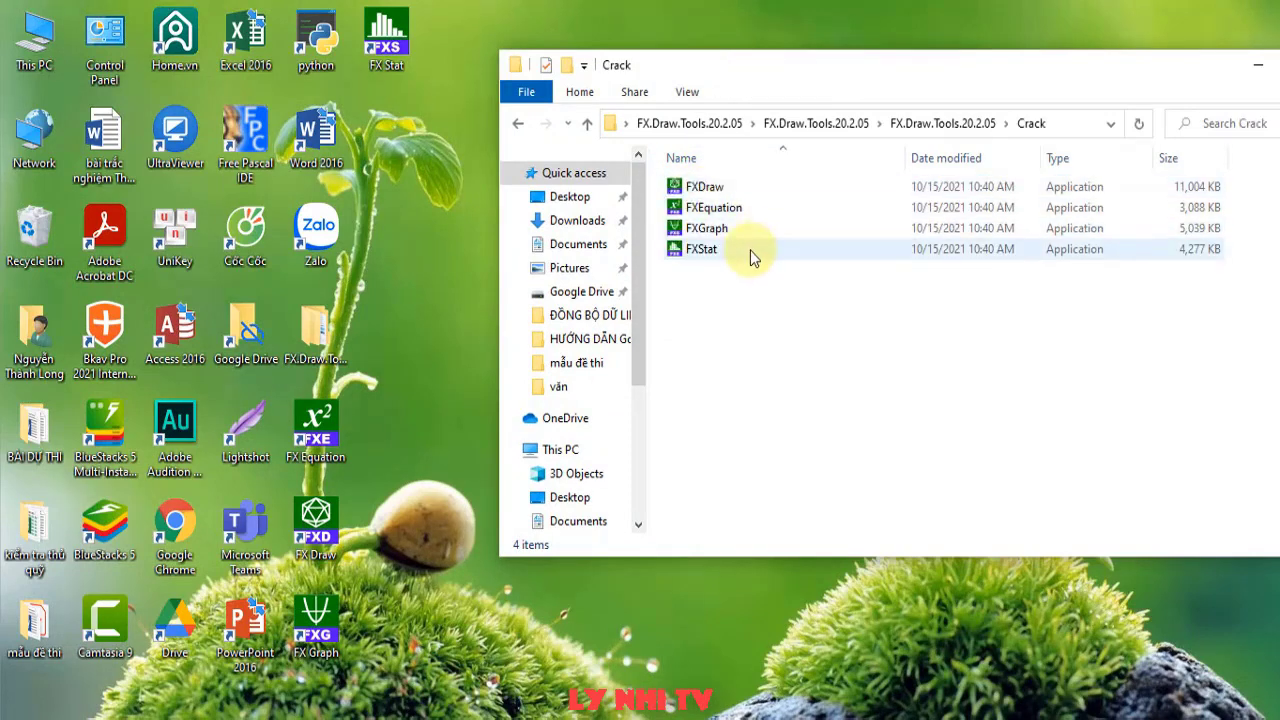
{"action": "left_click_drag", "start_coordinate": [731, 316], "coordinate": [782, 160]}
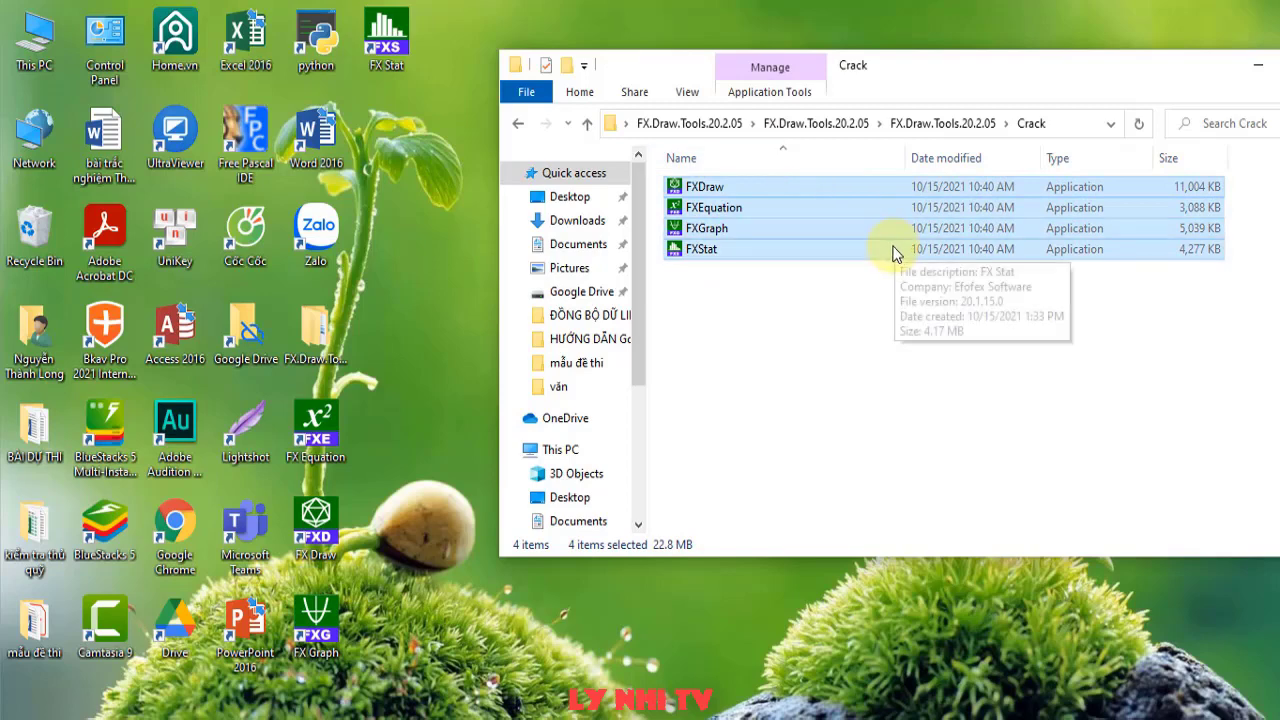
{"action": "right_click", "coordinate": [708, 214]}
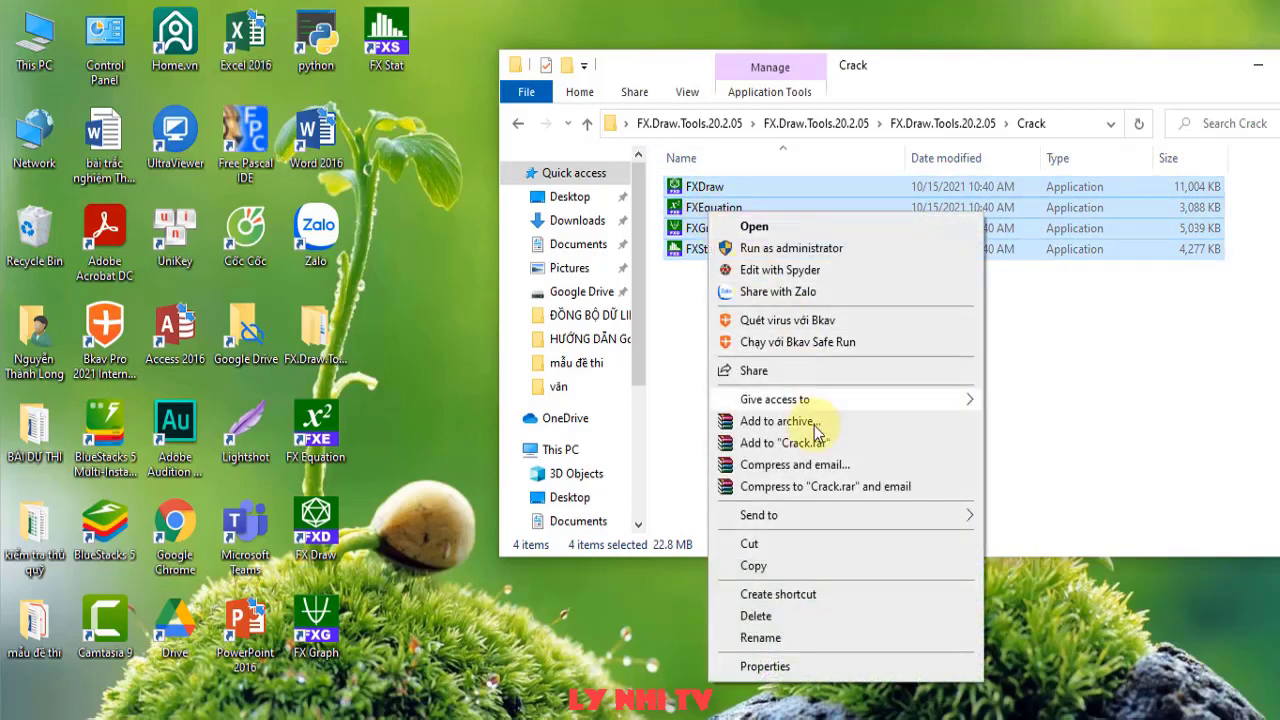
{"action": "left_click", "coordinate": [805, 568]}
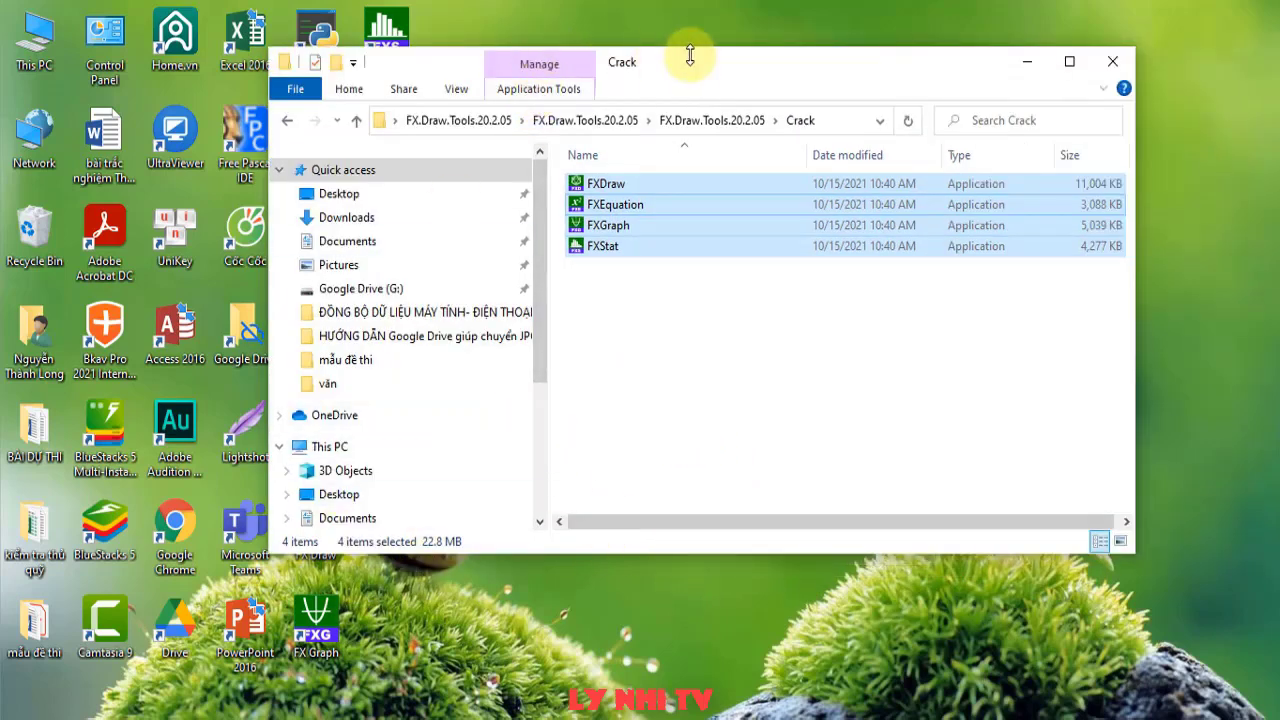
- Open the FX Draw installation bin folder through the desktop shortcut's properties
{"action": "left_click_drag", "start_coordinate": [689, 51], "coordinate": [751, 69]}
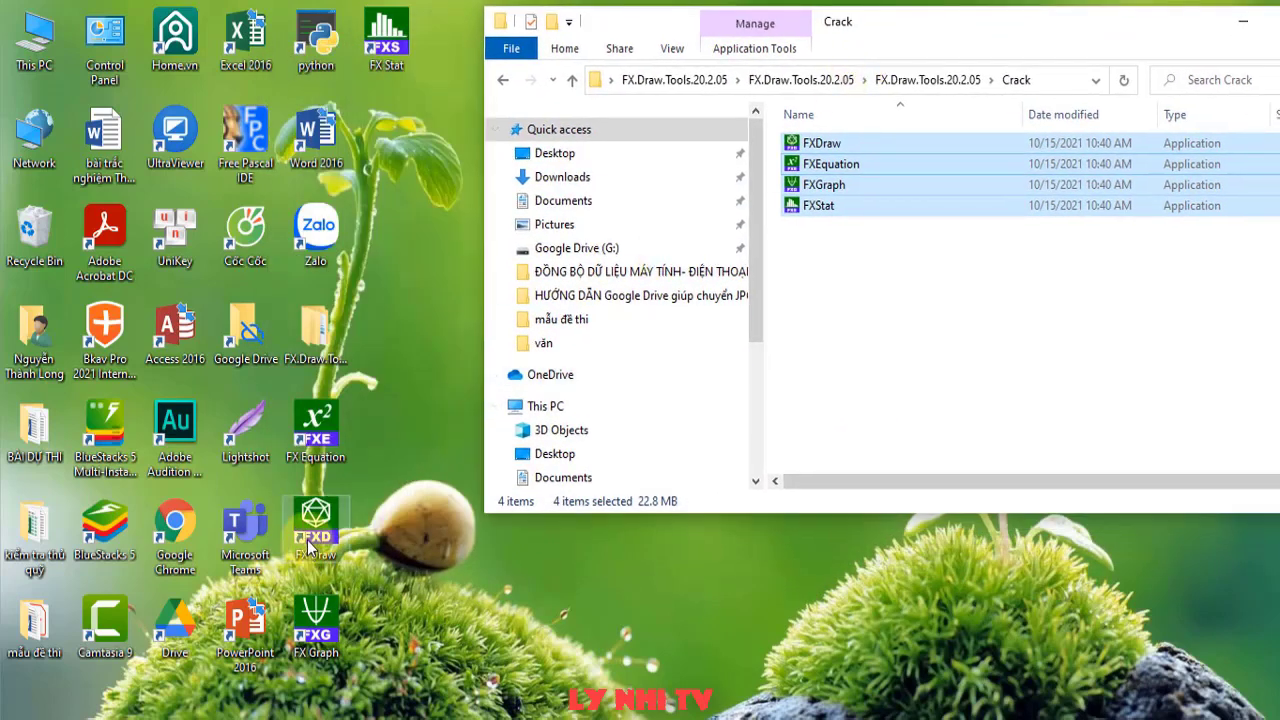
{"action": "right_click", "coordinate": [316, 525]}
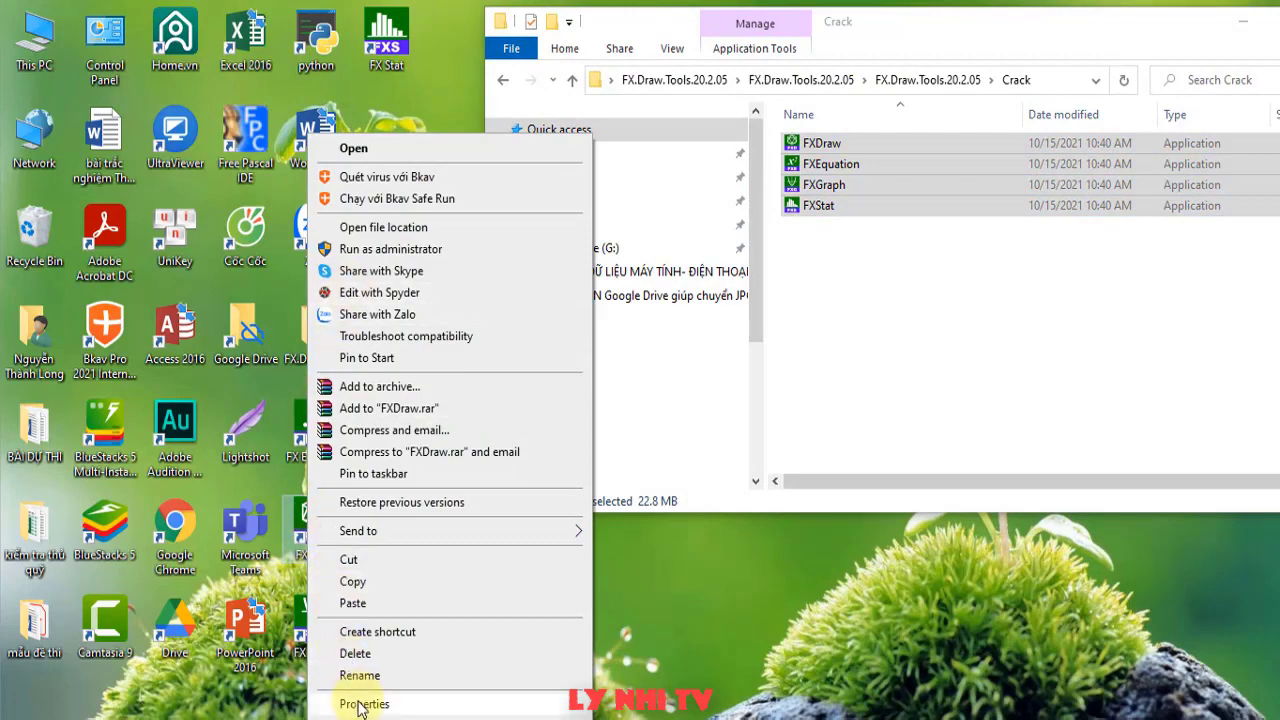
{"action": "left_click", "coordinate": [362, 704]}
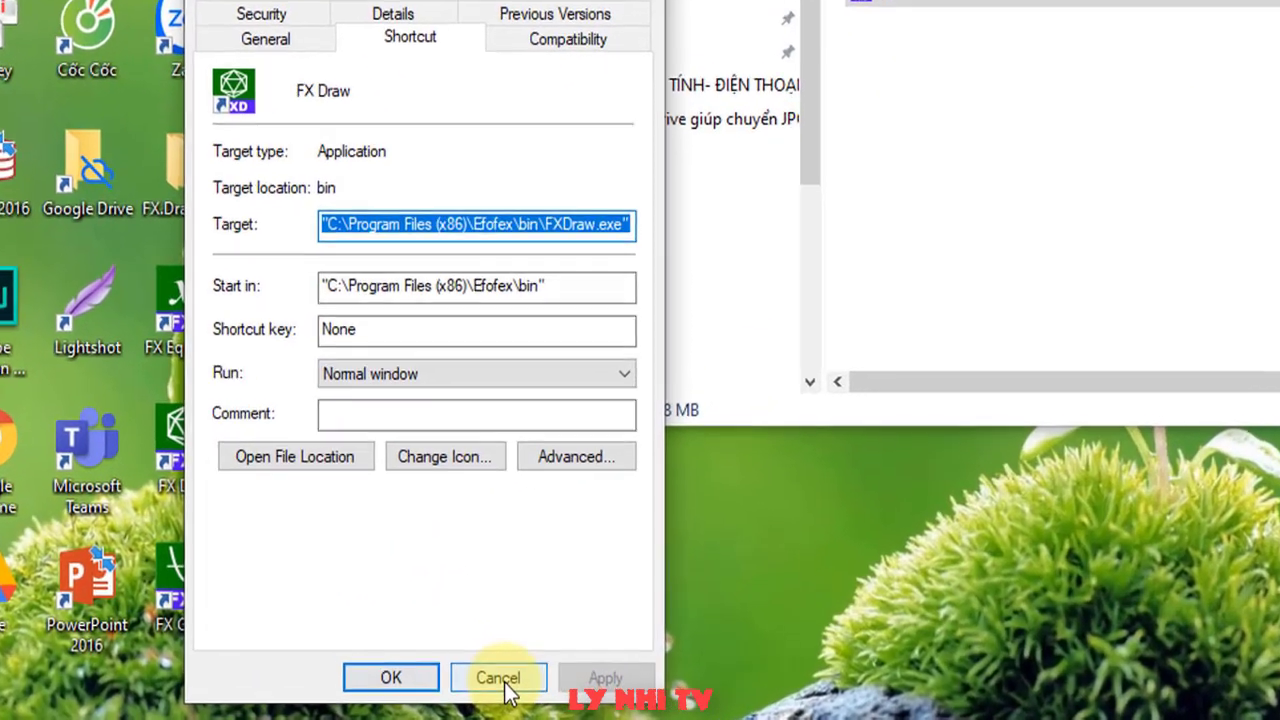
{"action": "left_click", "coordinate": [535, 690]}
{"action": "right_click", "coordinate": [152, 438]}
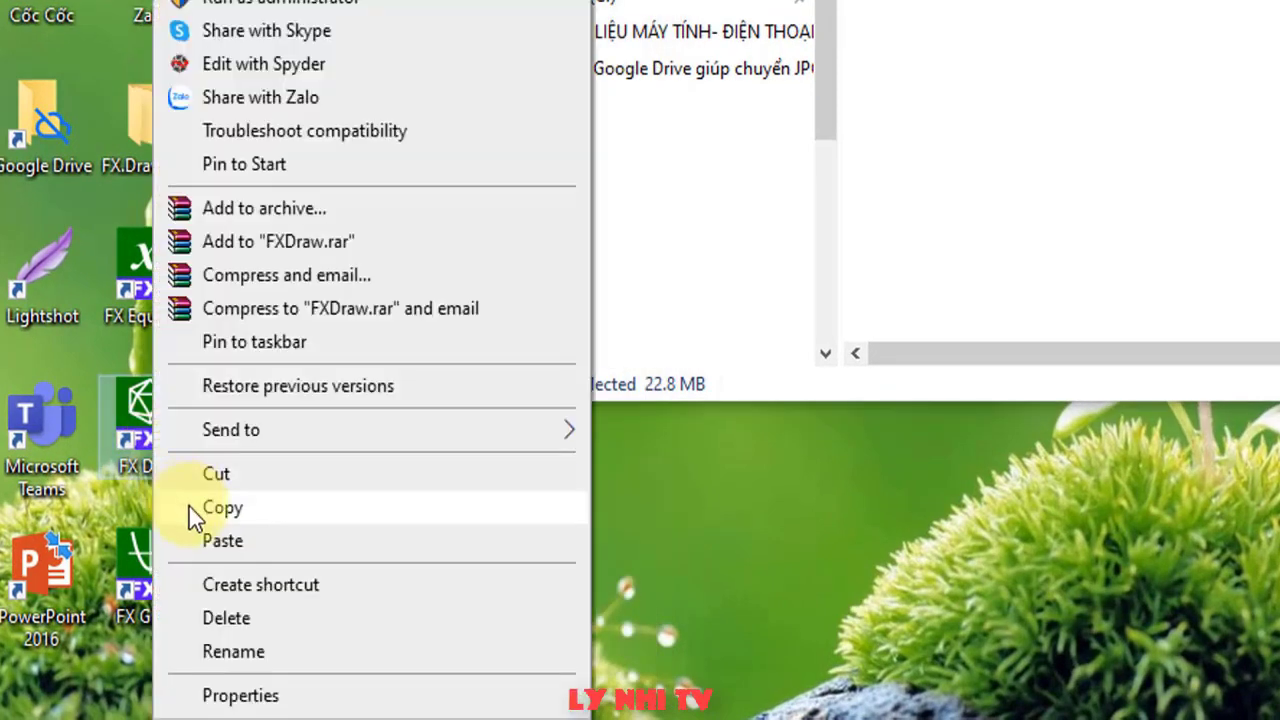
{"action": "left_click", "coordinate": [245, 697]}
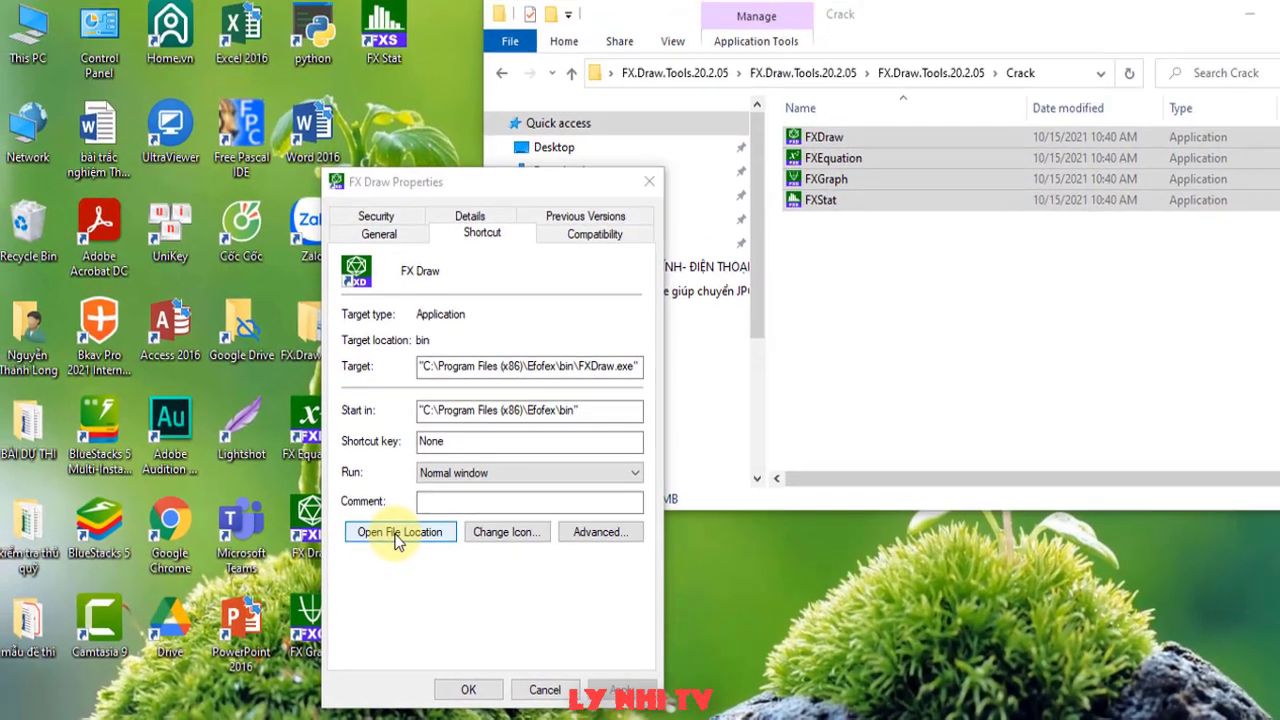
{"action": "left_click", "coordinate": [280, 437]}
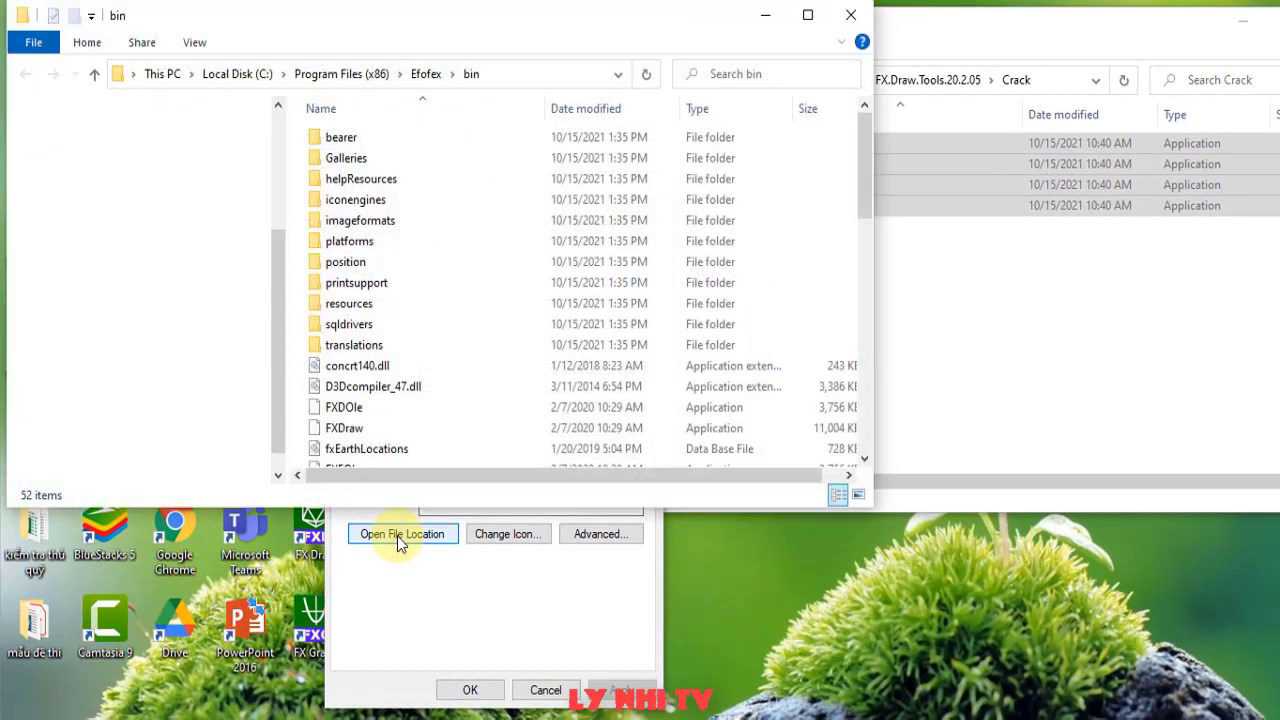
- Paste the files into bin, replacing originals with admin permission, then close bin and Properties
{"action": "right_click", "coordinate": [493, 222]}
{"action": "left_click", "coordinate": [562, 352]}
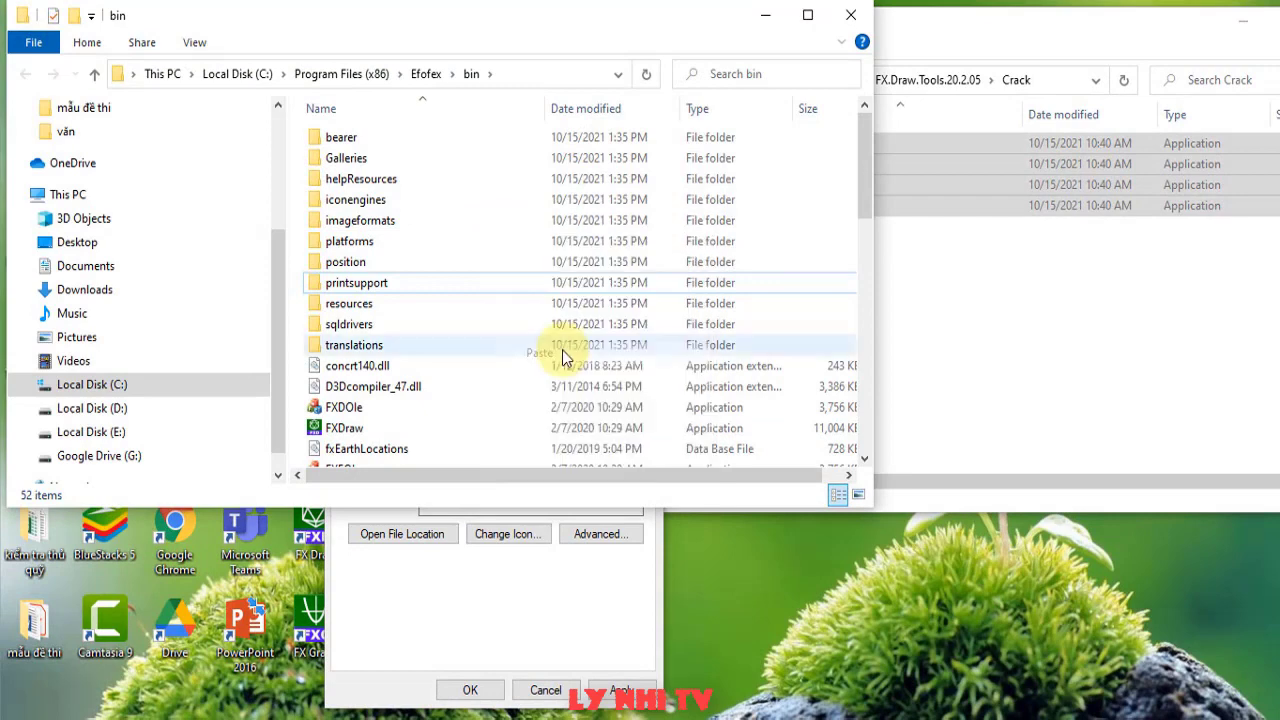
{"action": "left_click", "coordinate": [551, 216]}
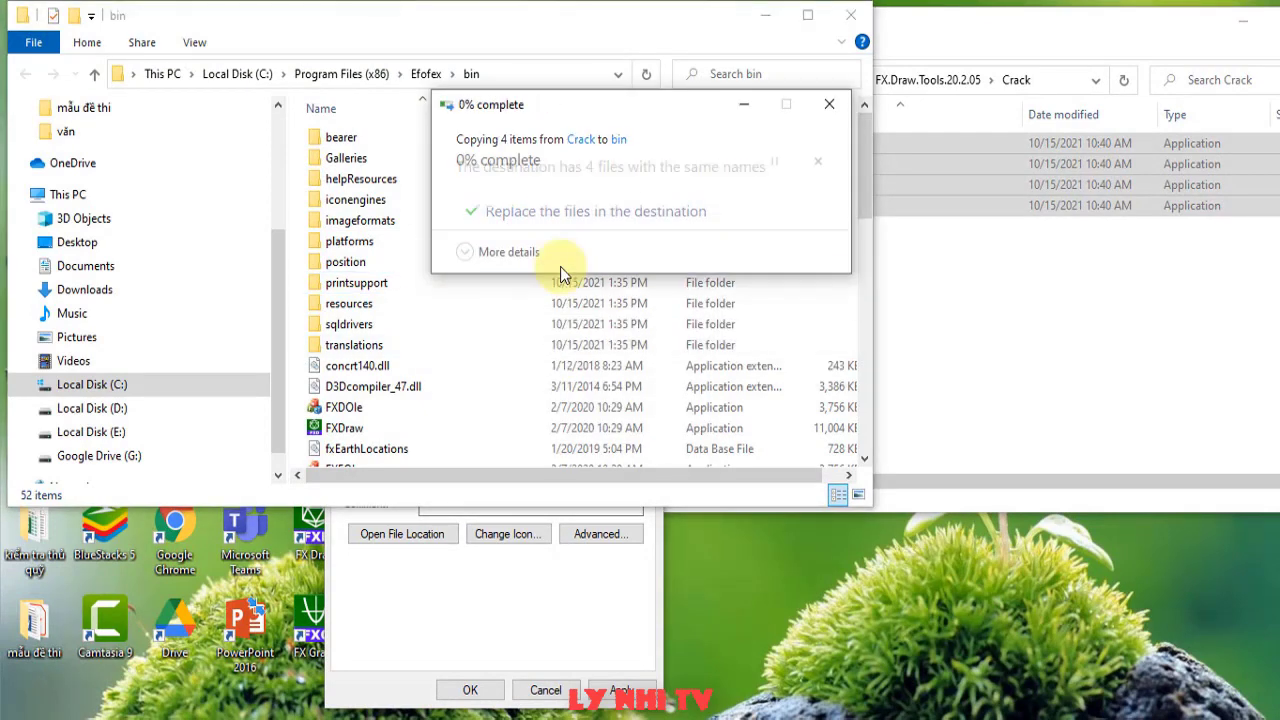
{"action": "left_click", "coordinate": [574, 279]}
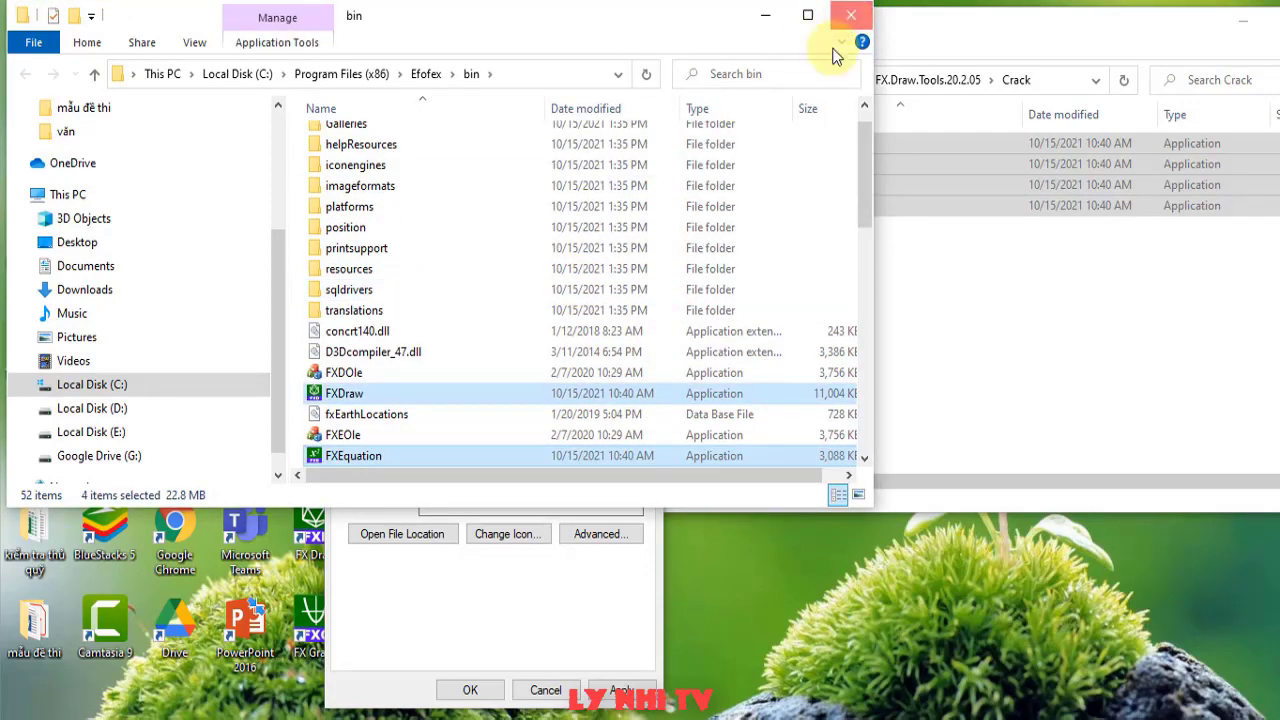
{"action": "left_click", "coordinate": [848, 22]}
{"action": "left_click", "coordinate": [540, 688]}
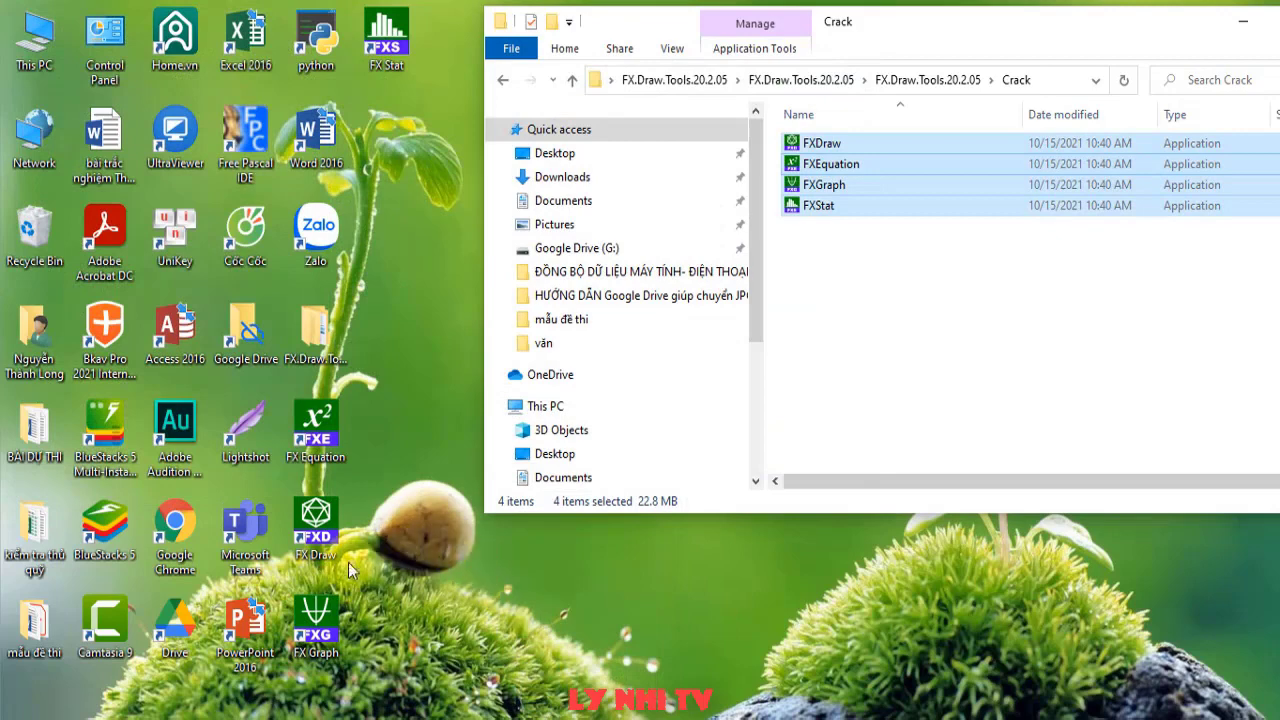
- Close the Crack folder, open and close the patched FX Draw, then launch Word 2016
{"action": "left_click", "coordinate": [315, 530]}
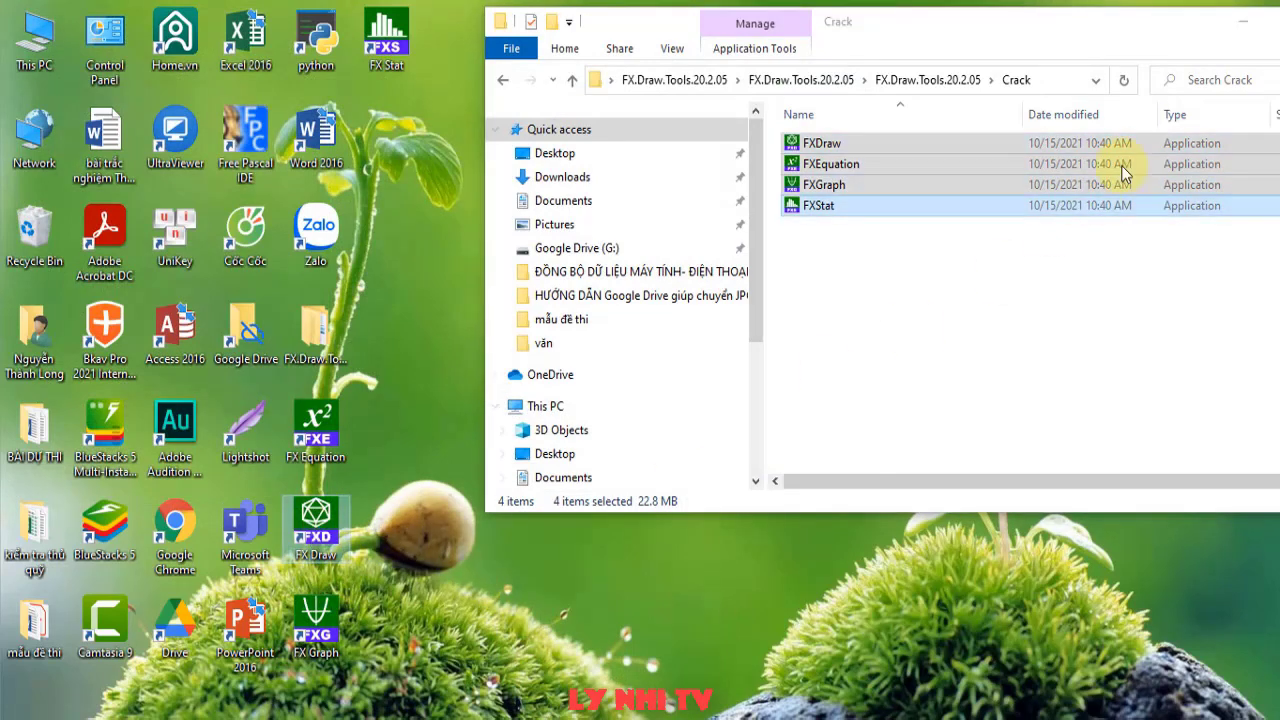
{"action": "left_click", "coordinate": [1240, 22]}
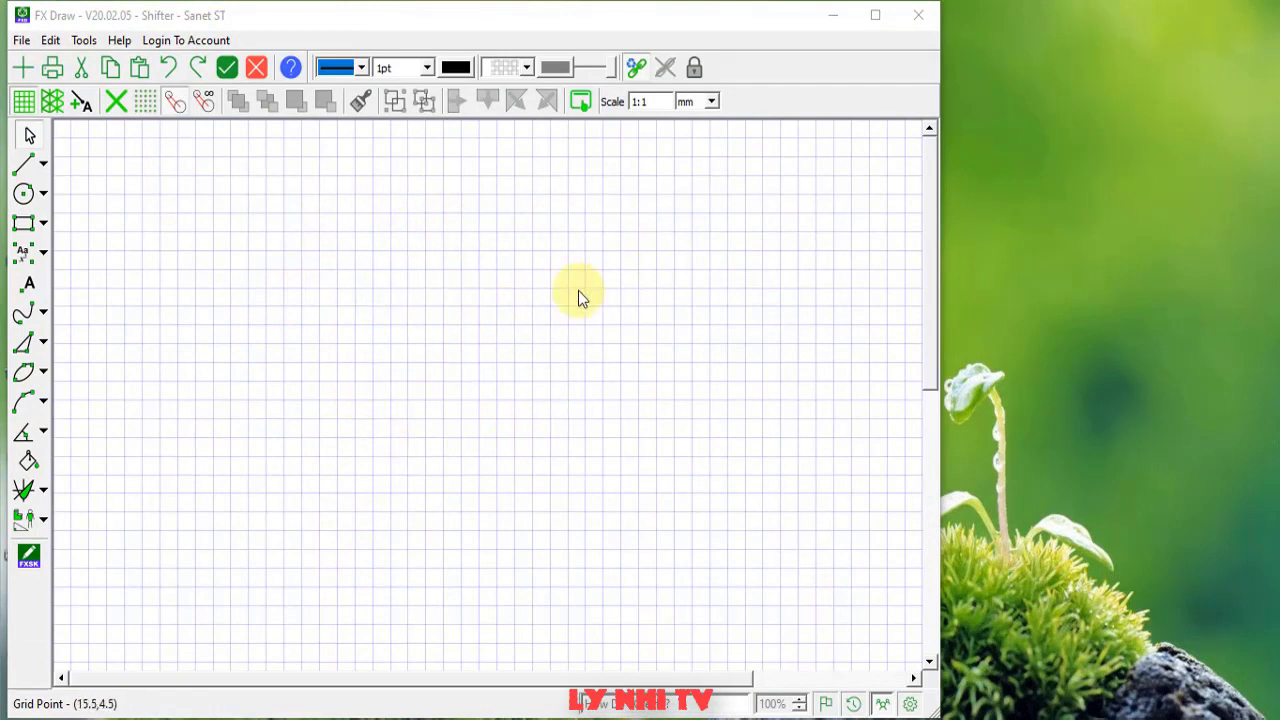
{"action": "left_click", "coordinate": [928, 17]}
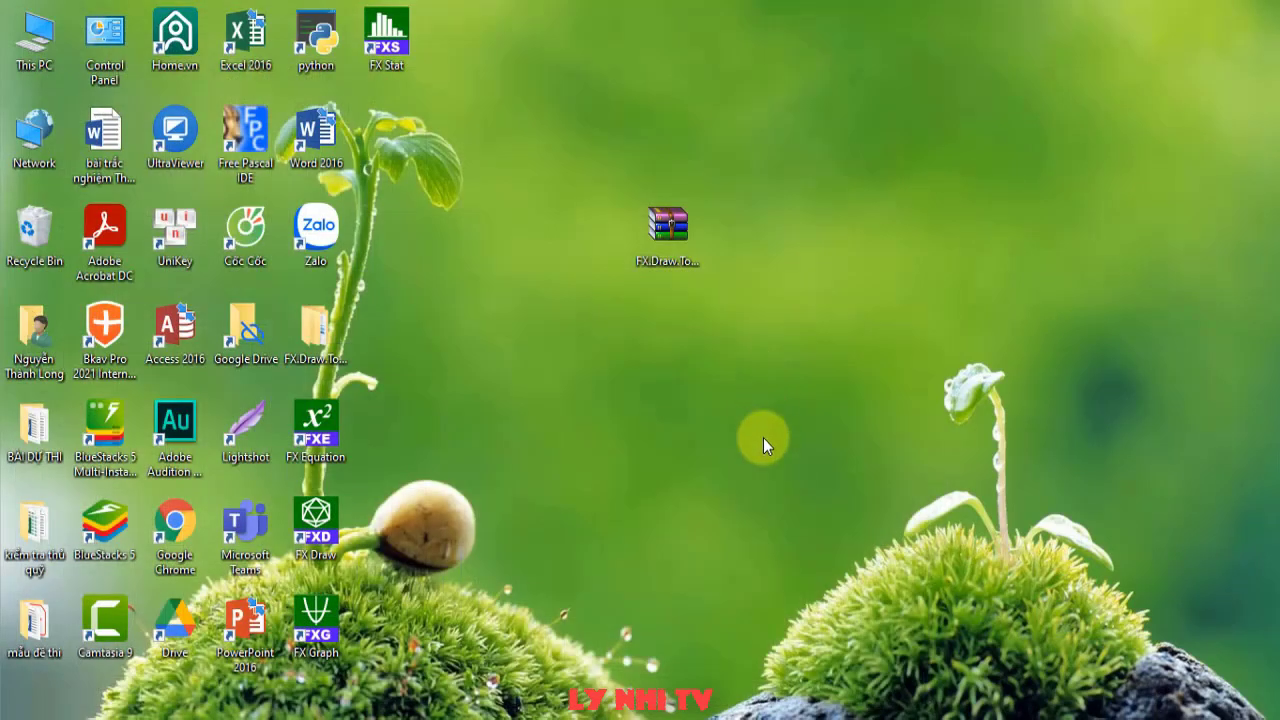
{"action": "double_click", "coordinate": [316, 140]}
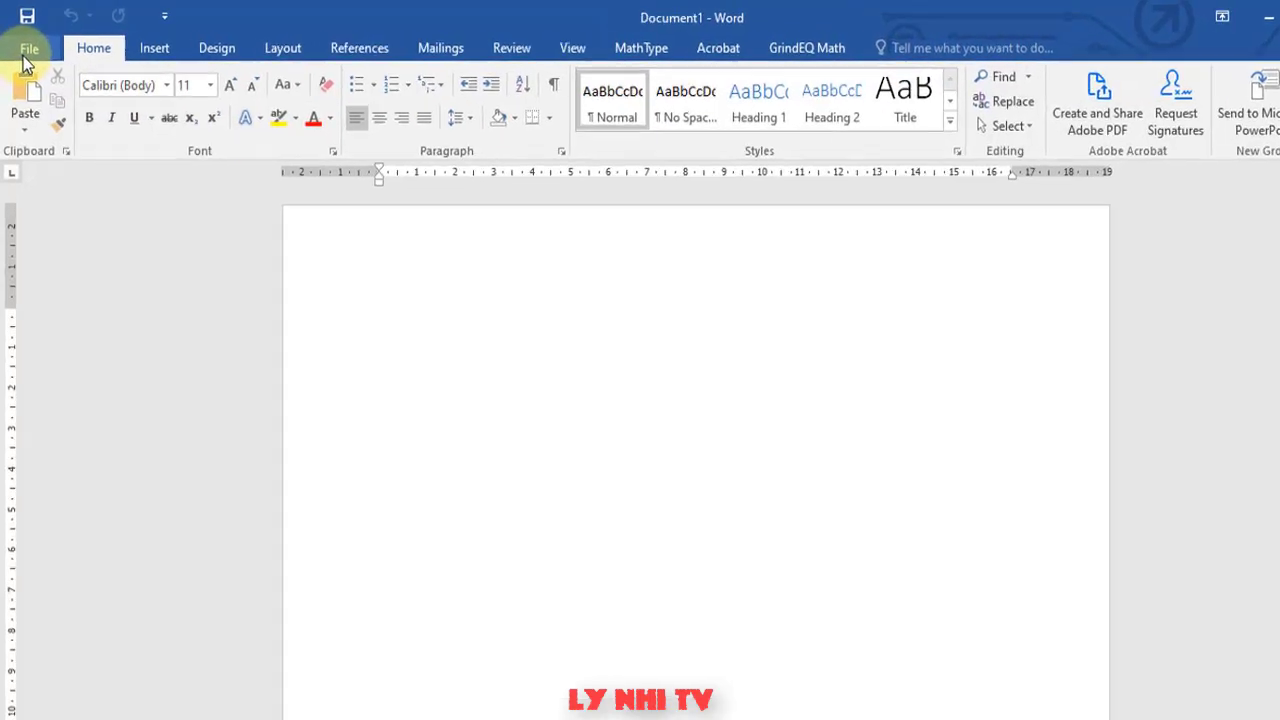
- In File > Options > Add-Ins, set Manage to Word Add-ins and open the manager
{"action": "left_click", "coordinate": [28, 52]}
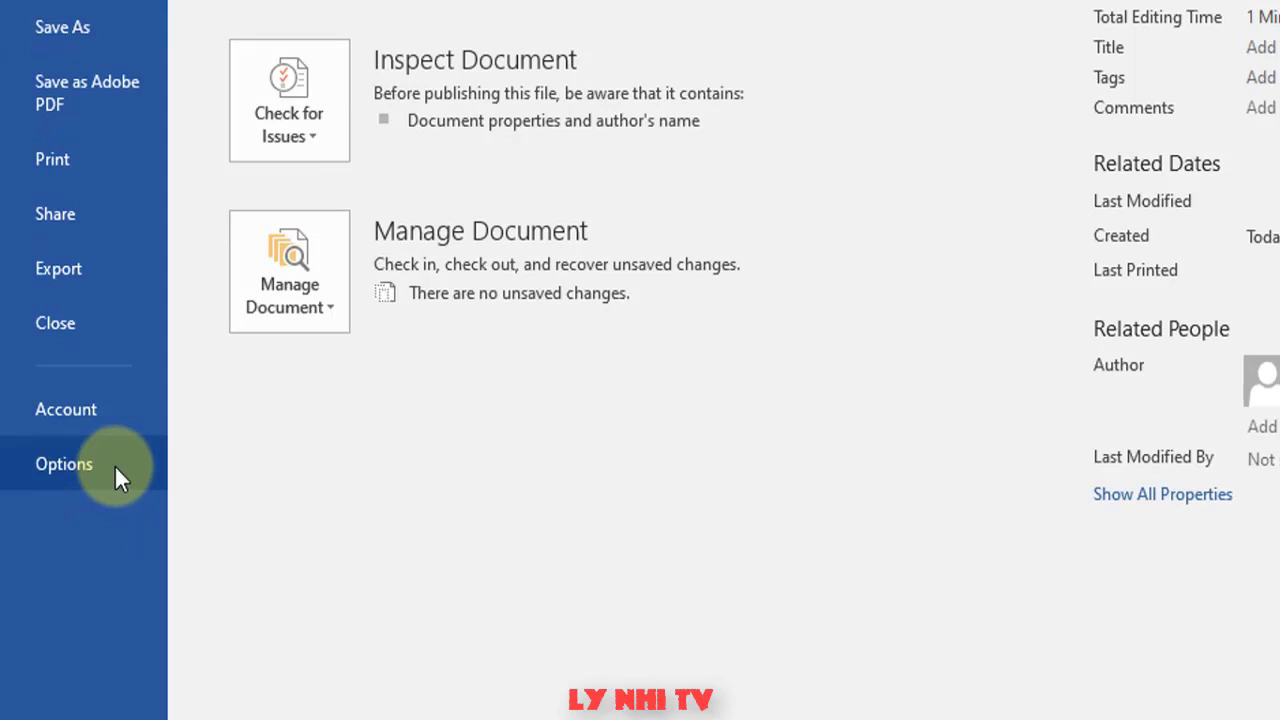
{"action": "left_click", "coordinate": [74, 478]}
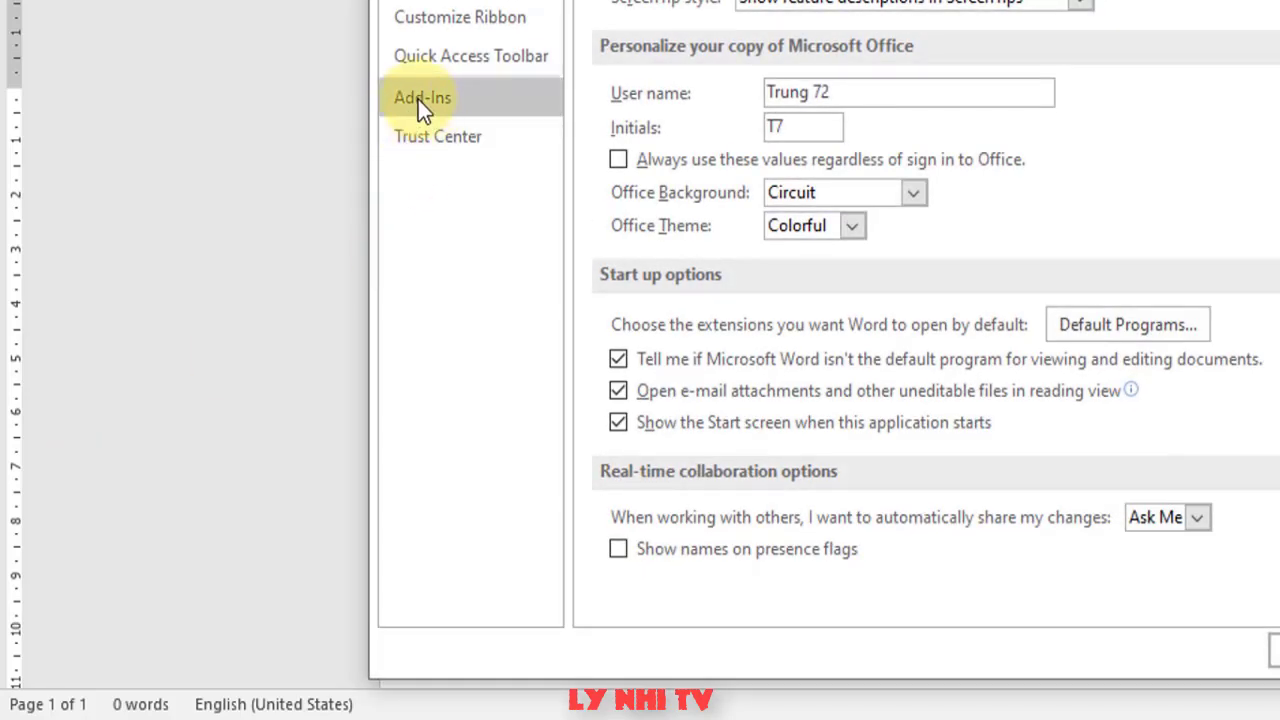
{"action": "left_click", "coordinate": [418, 98]}
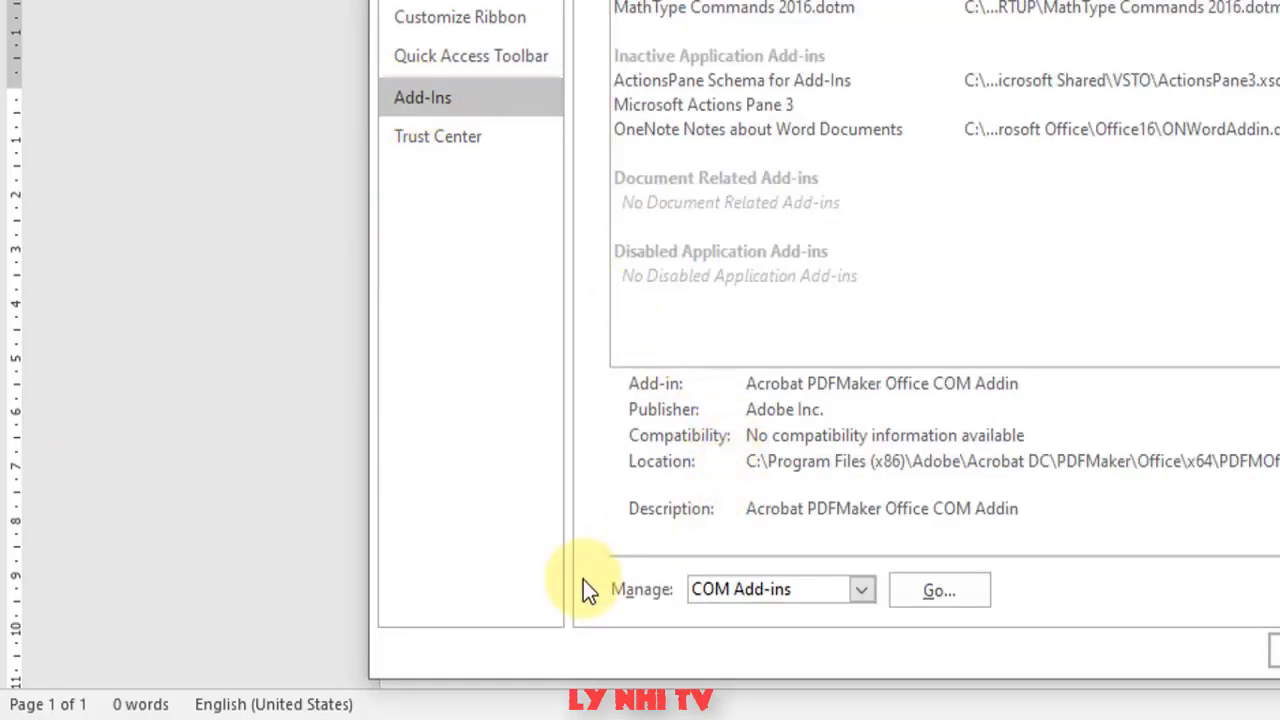
{"action": "left_click", "coordinate": [862, 591]}
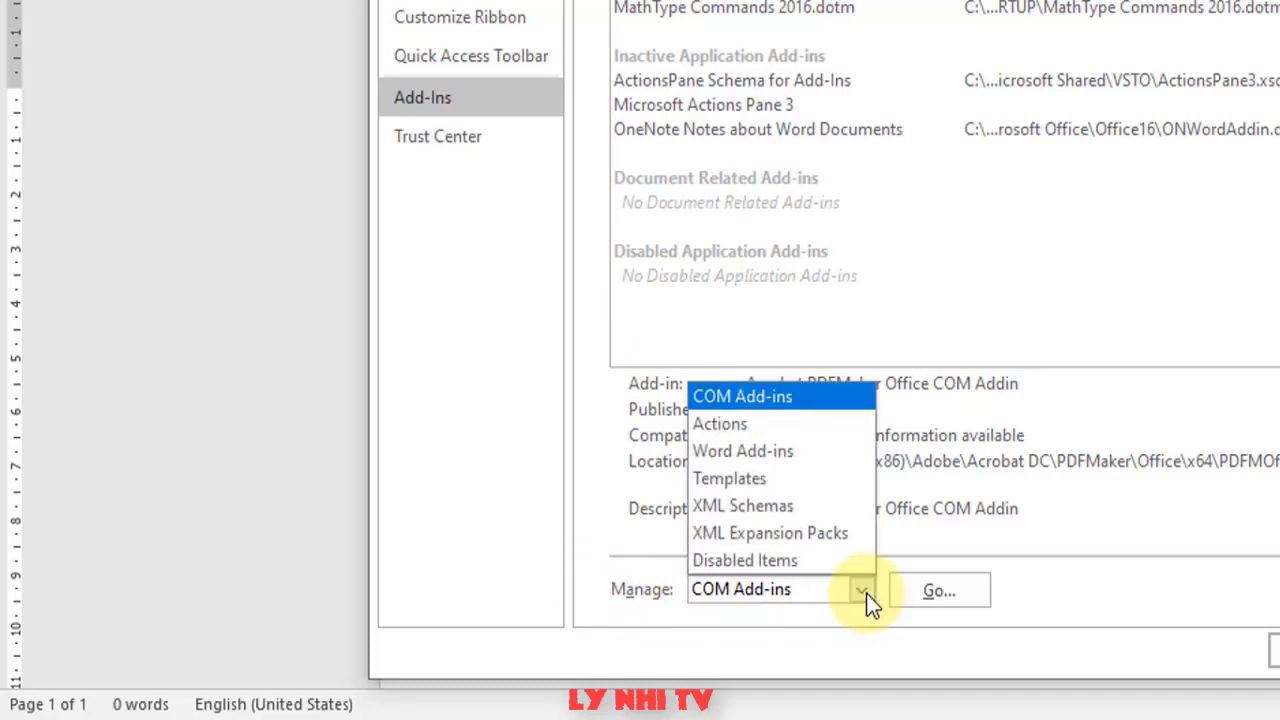
{"action": "left_click", "coordinate": [740, 458]}
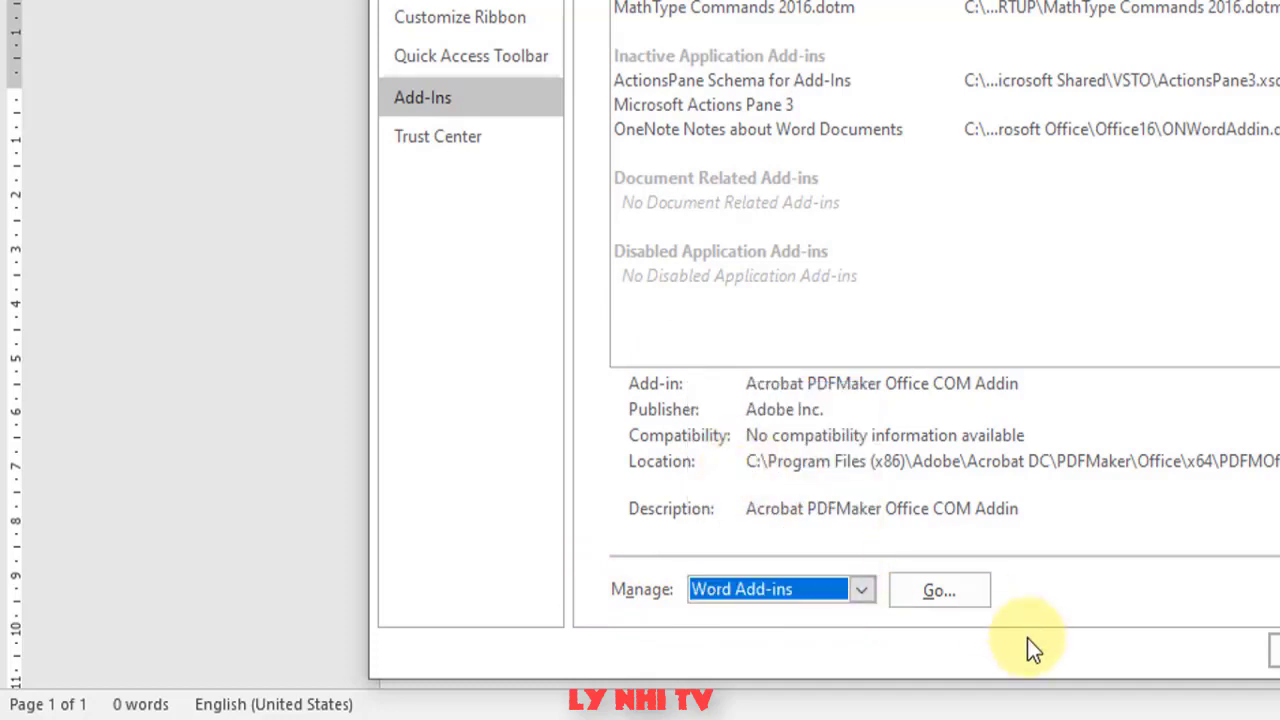
{"action": "left_click", "coordinate": [947, 592]}
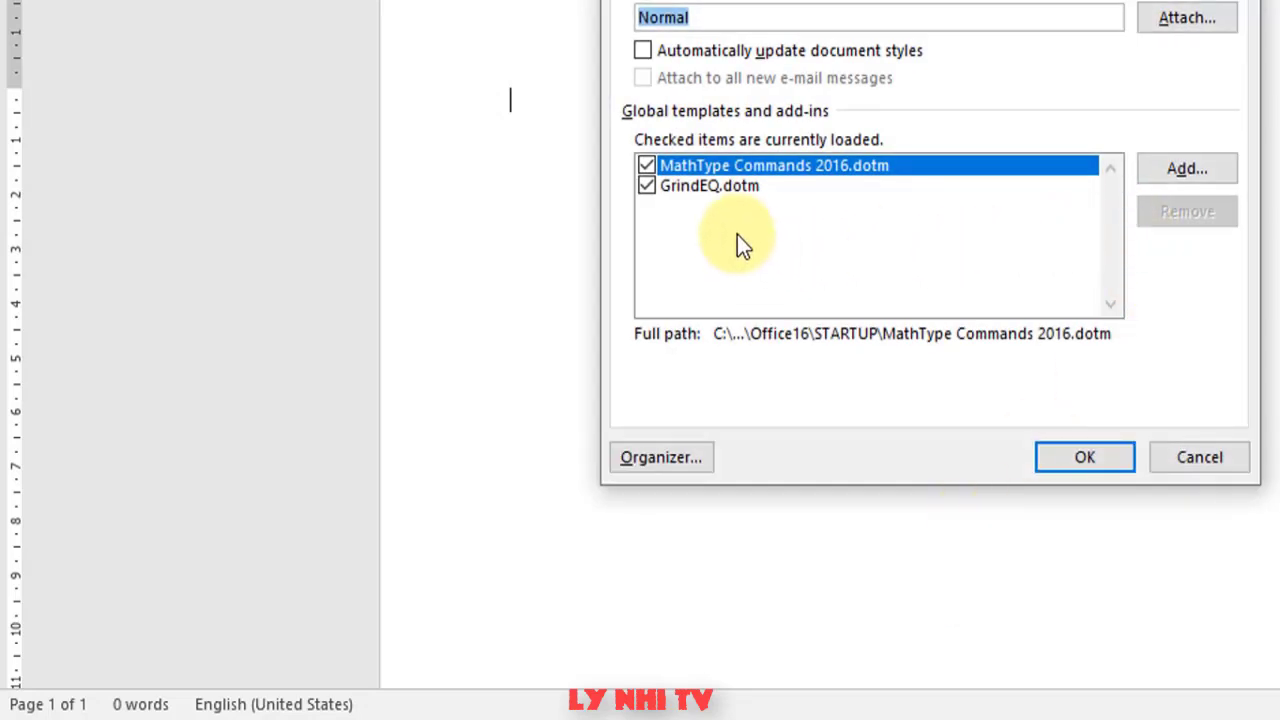
- Add FXDraw.dotm from C:\Program Files (x86)\Efofex as a global template
{"action": "left_click", "coordinate": [1190, 167]}
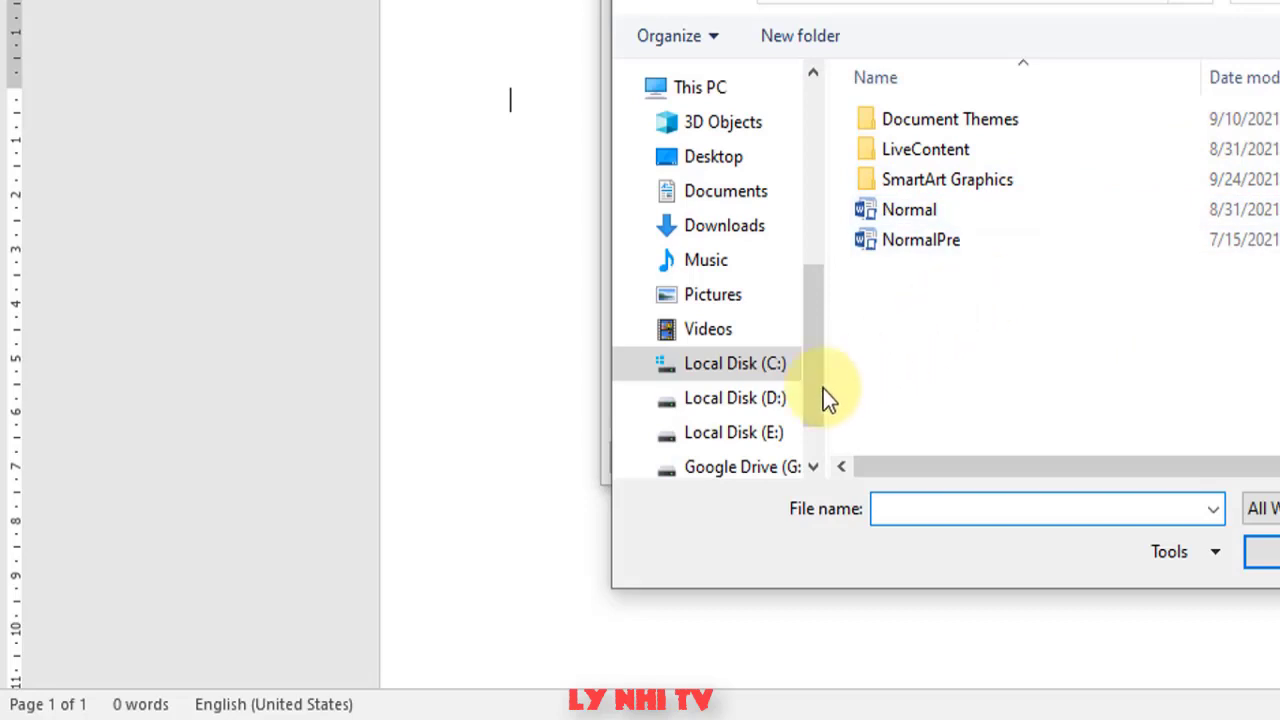
{"action": "left_click", "coordinate": [750, 366]}
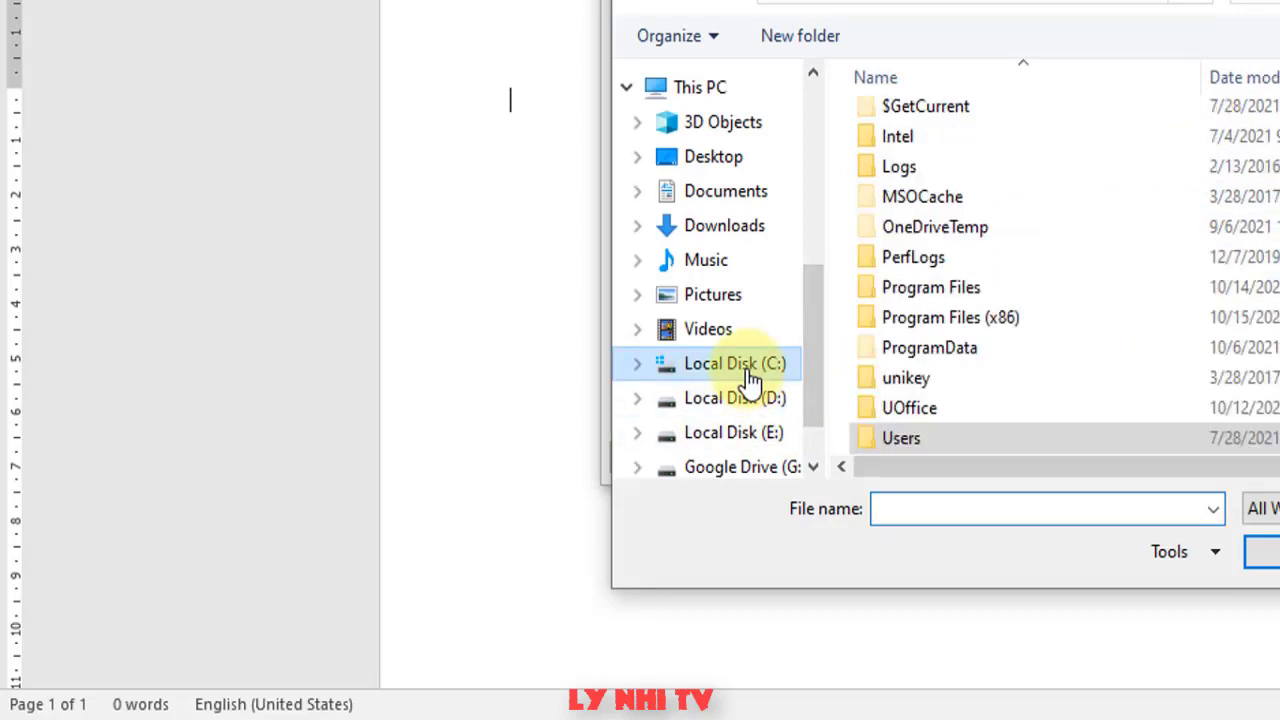
{"action": "double_click", "coordinate": [970, 318]}
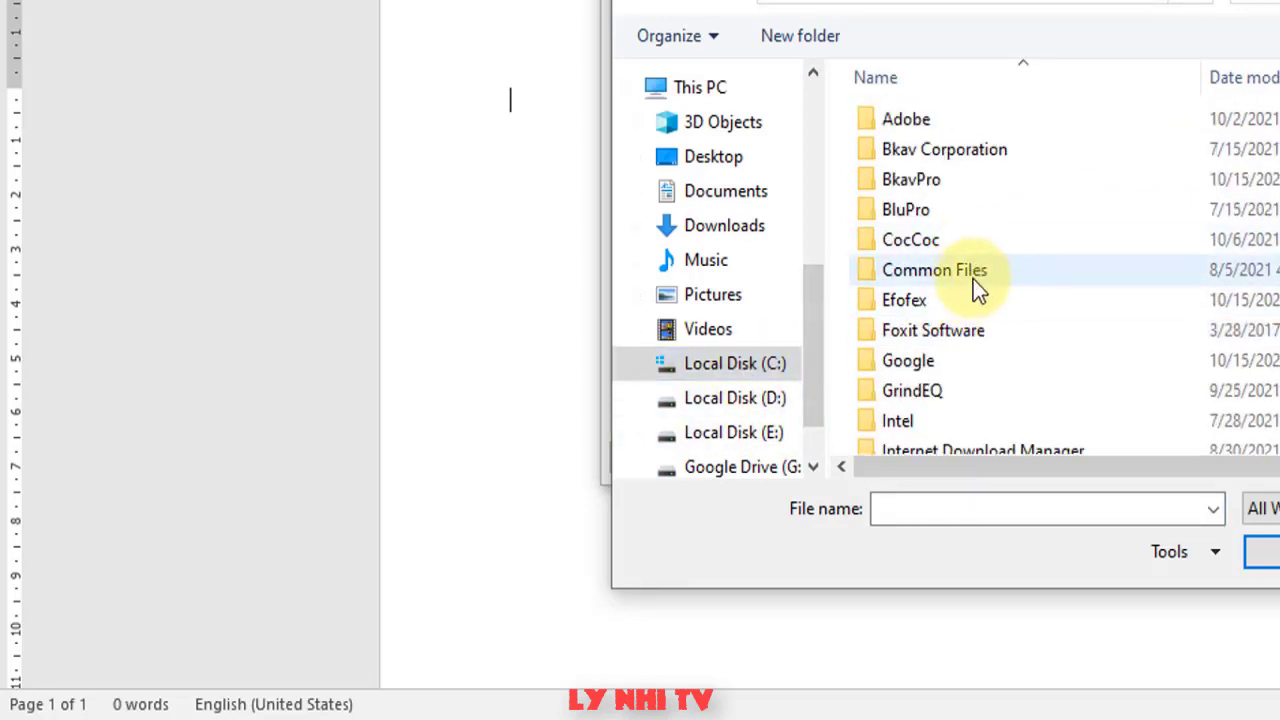
{"action": "scroll", "coordinate": [978, 302], "scroll_direction": "down", "scroll_amount": 2}
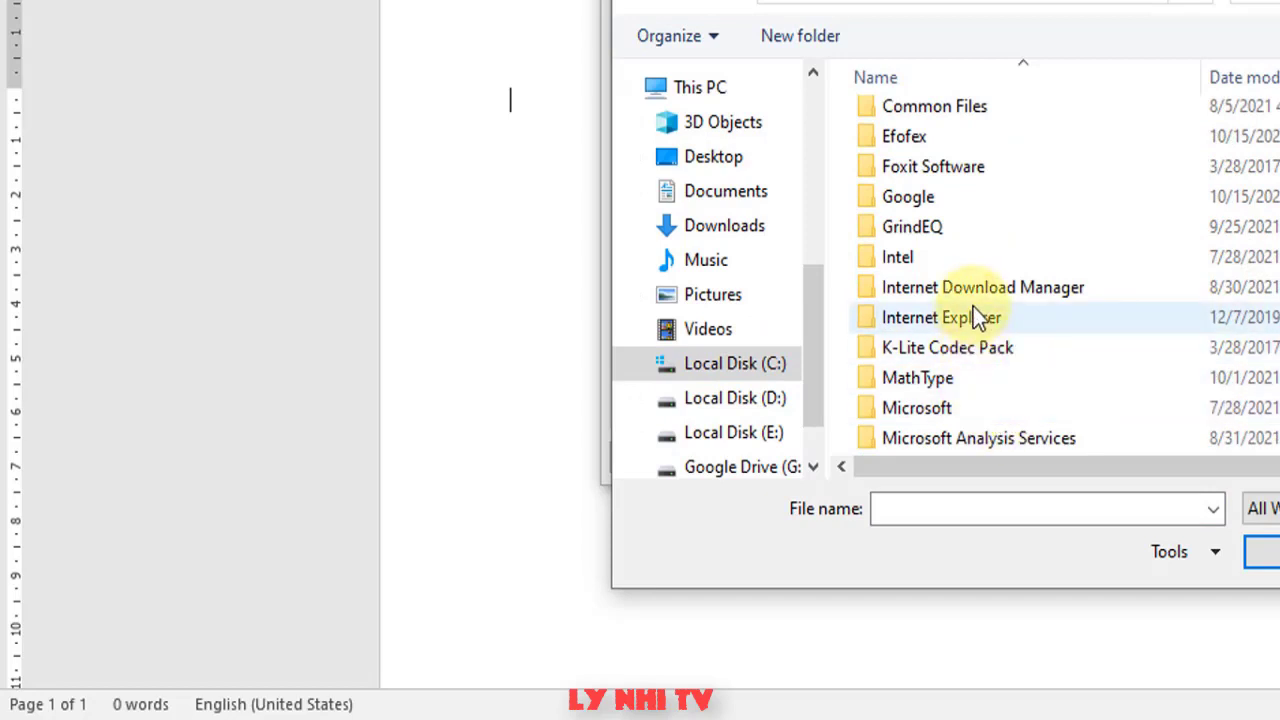
{"action": "double_click", "coordinate": [941, 136]}
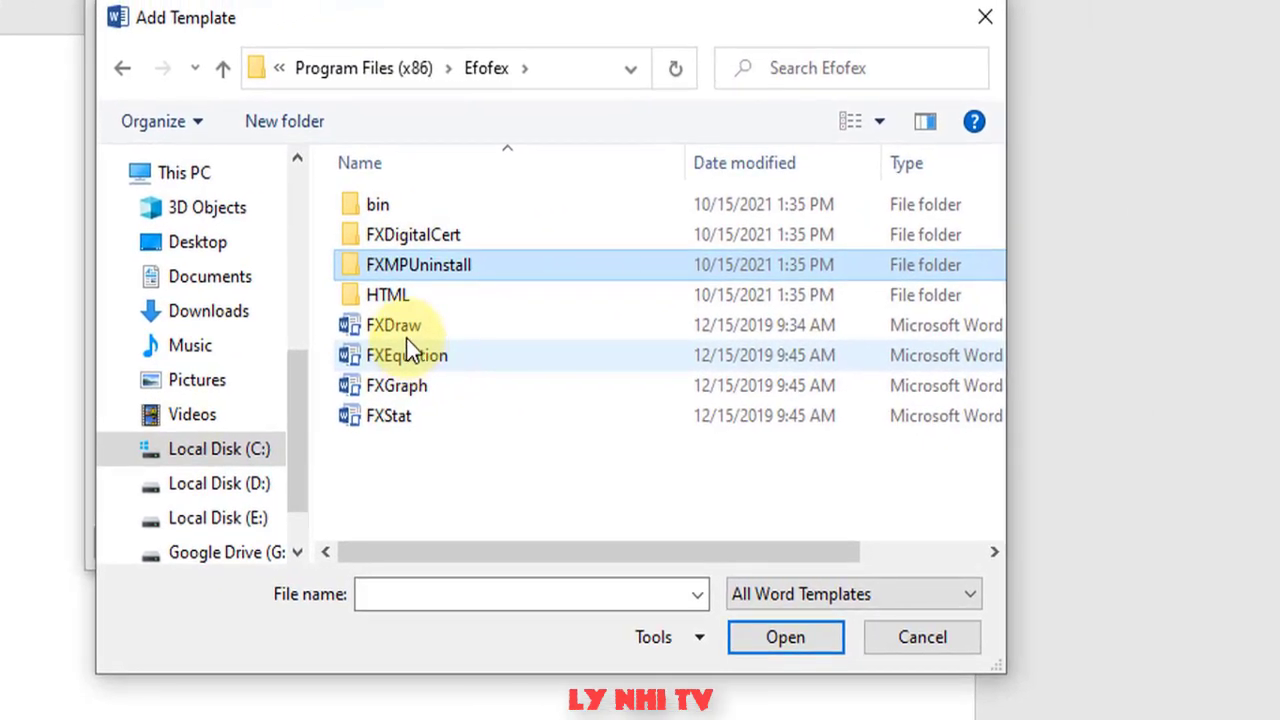
{"action": "left_click", "coordinate": [406, 338]}
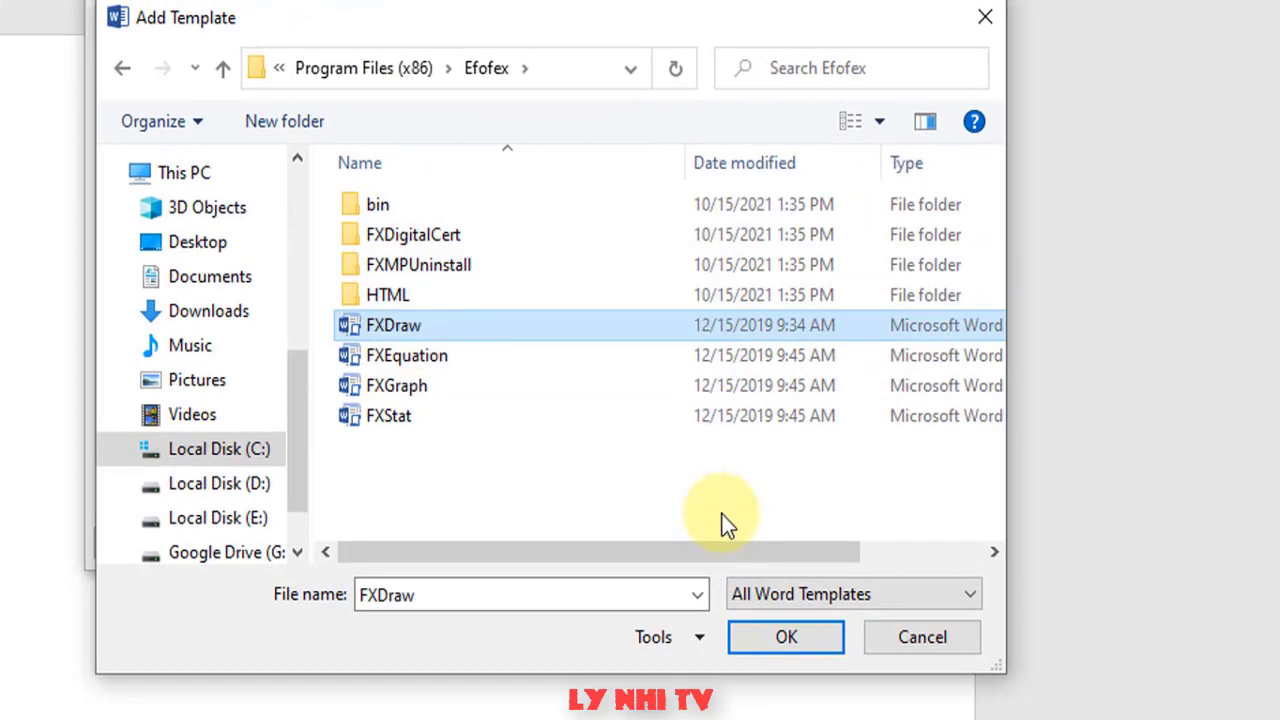
{"action": "left_click", "coordinate": [772, 636]}
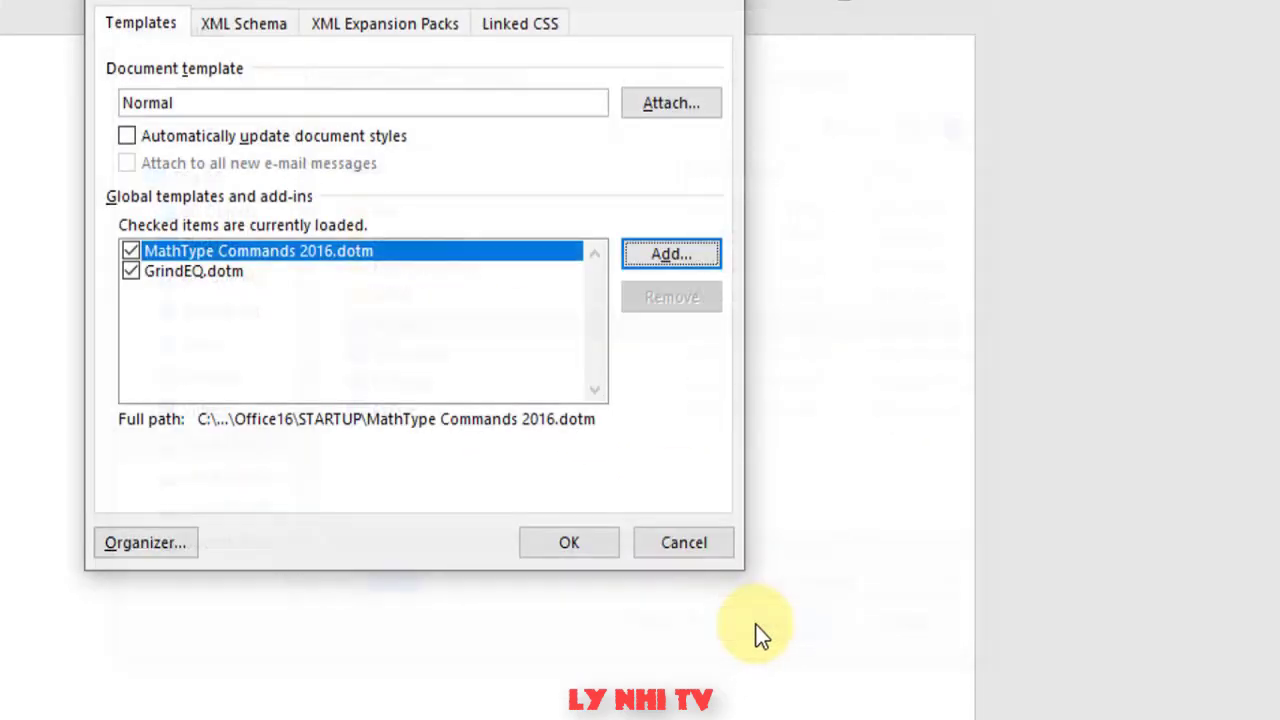
- Add FXEquation.dotm and FXGraph.dotm as global templates, then confirm the dialog
{"action": "left_click", "coordinate": [673, 256]}
{"action": "left_click", "coordinate": [400, 357]}
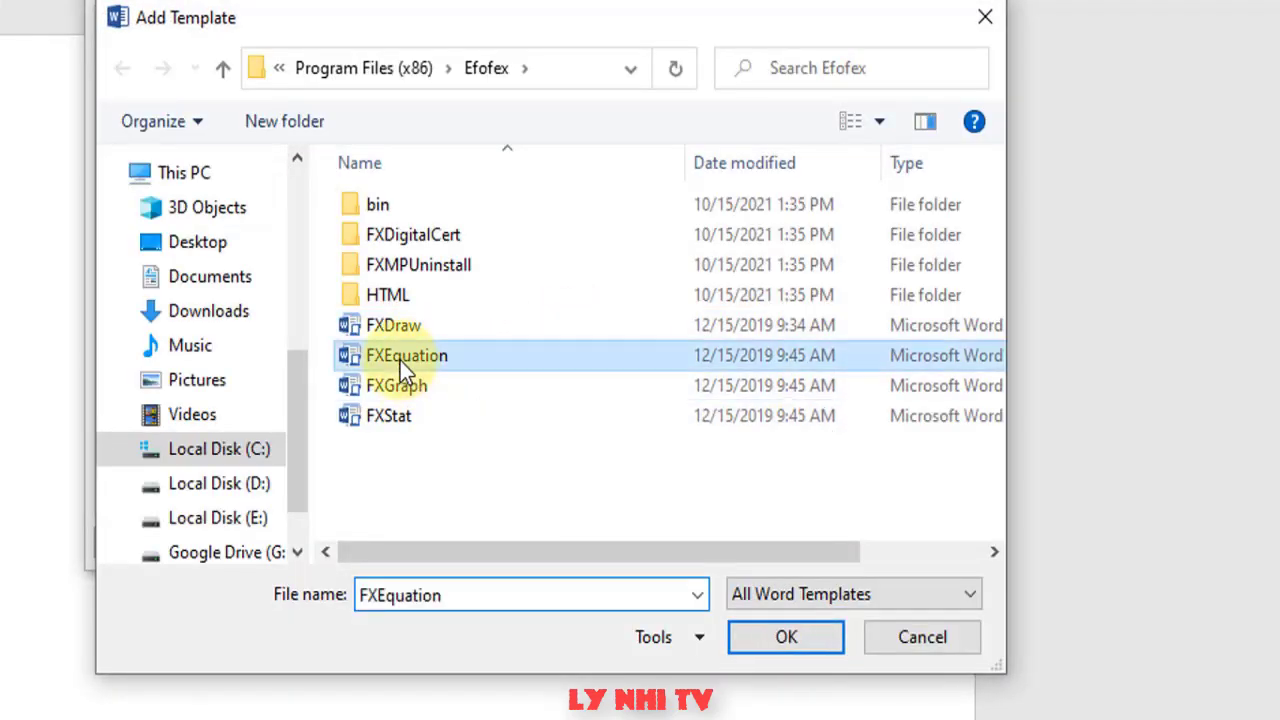
{"action": "left_click", "coordinate": [786, 638]}
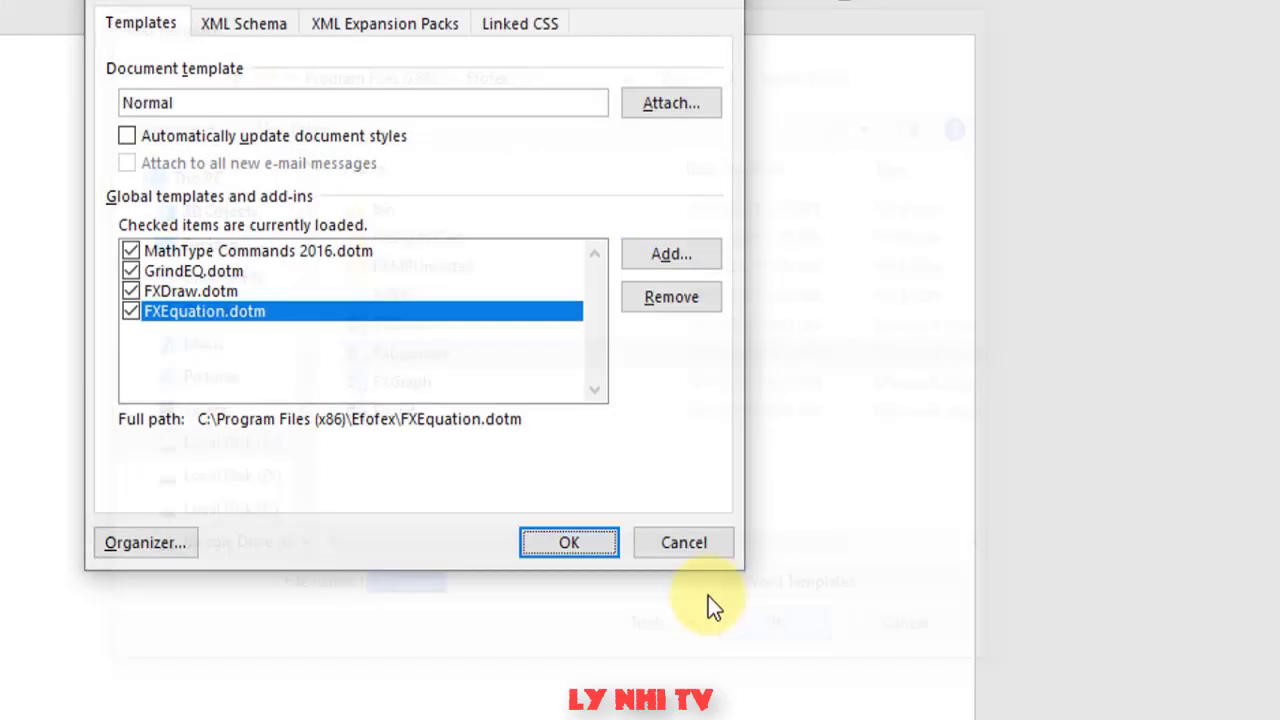
{"action": "key", "text": "Return"}
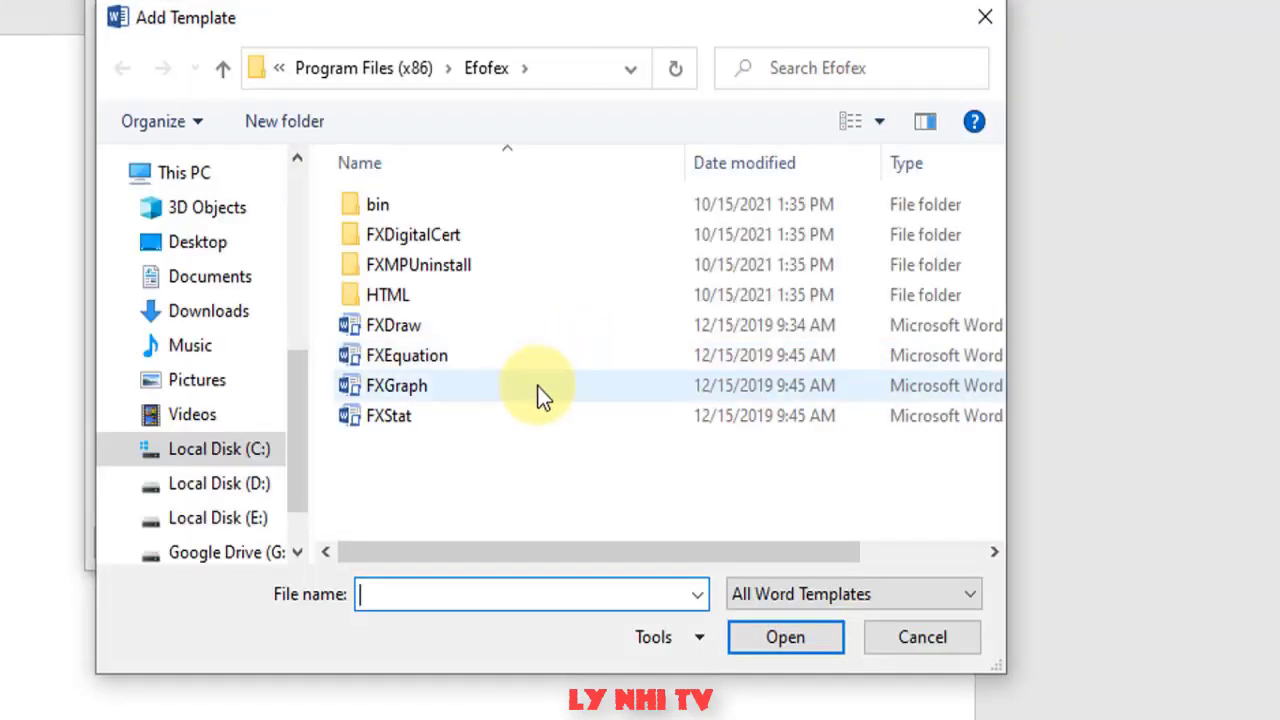
{"action": "left_click", "coordinate": [469, 388]}
{"action": "left_click", "coordinate": [798, 637]}
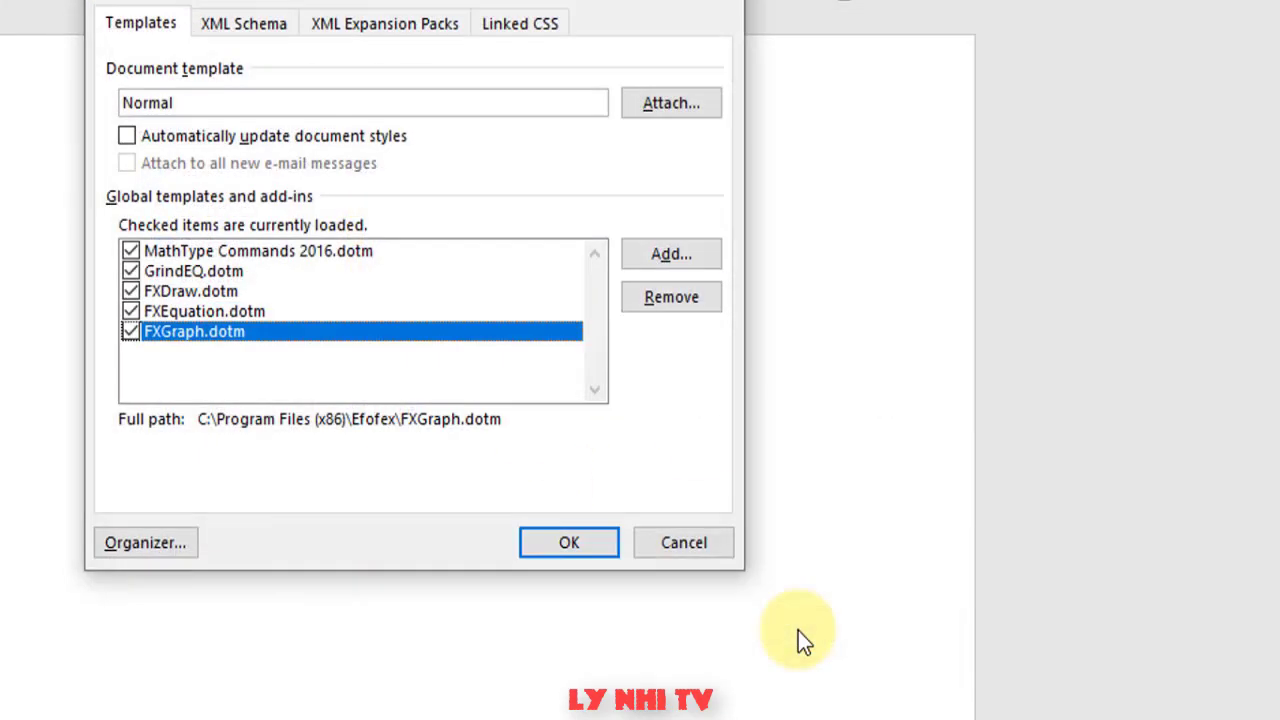
{"action": "left_click", "coordinate": [566, 549]}
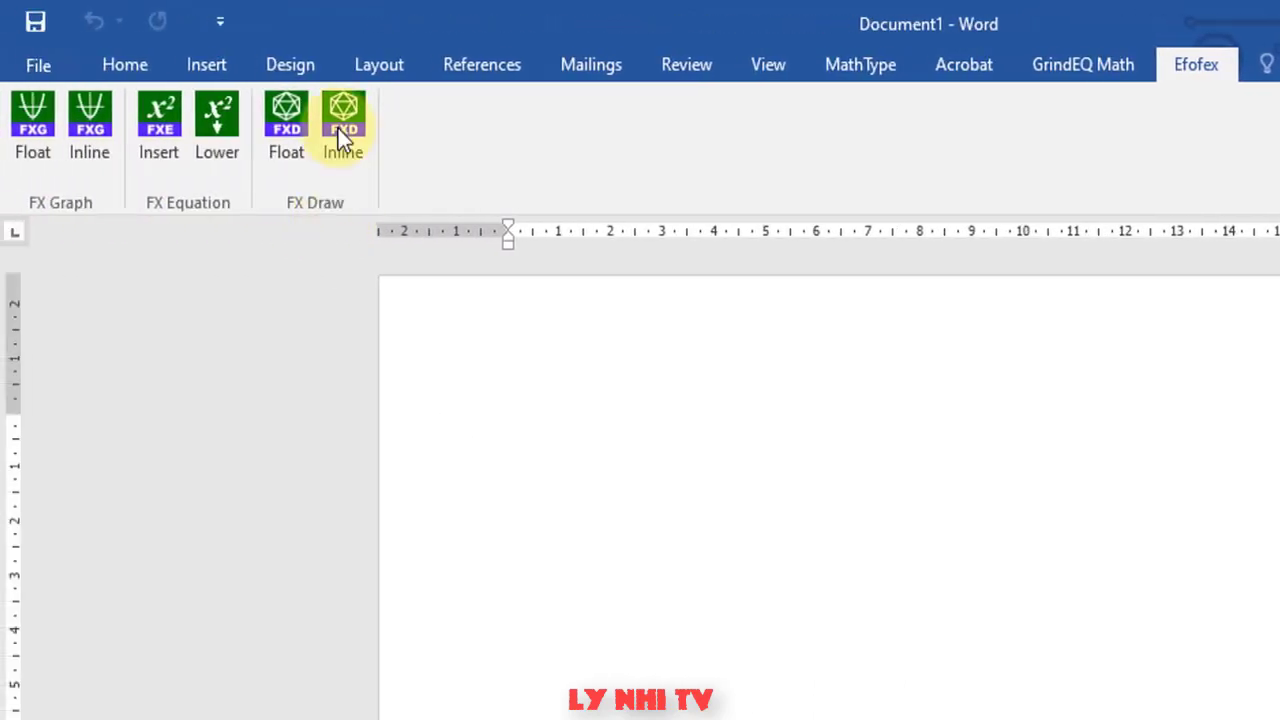
- Insert a new inline FX Draw drawing from Word's Efofex ribbon tab
{"action": "left_click", "coordinate": [343, 130]}
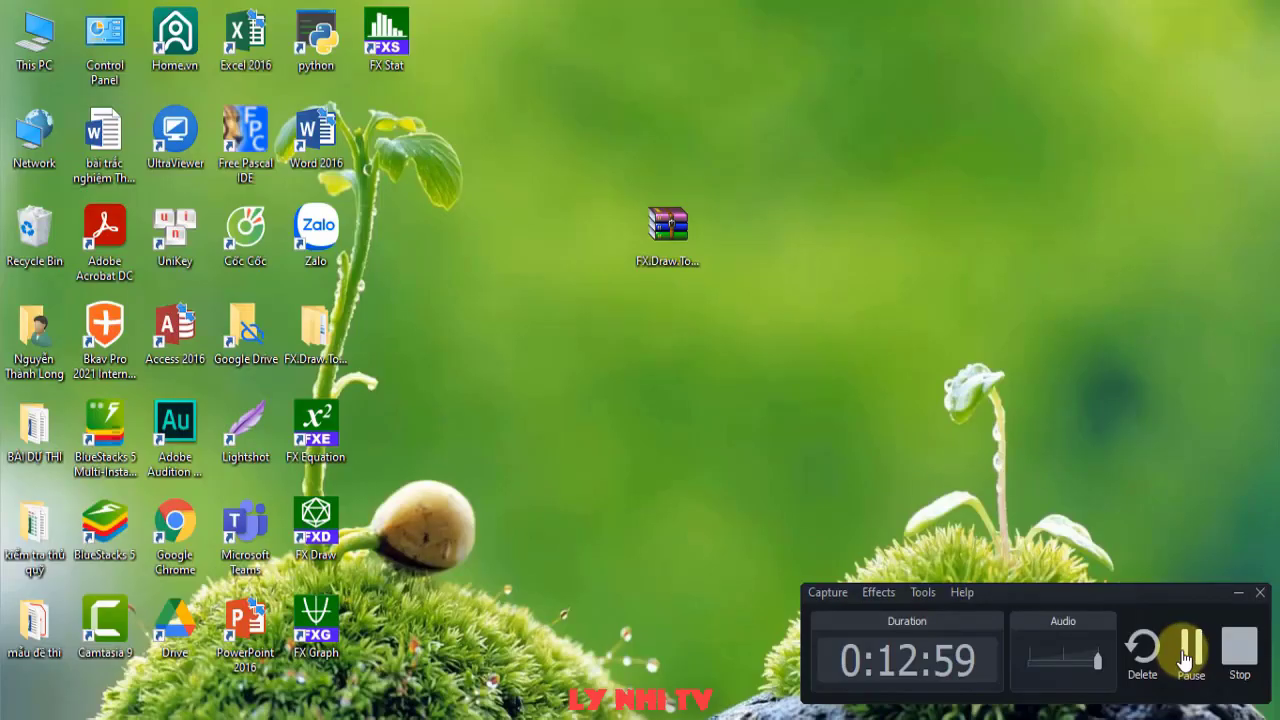
{"action": "left_click", "coordinate": [1189, 650]}
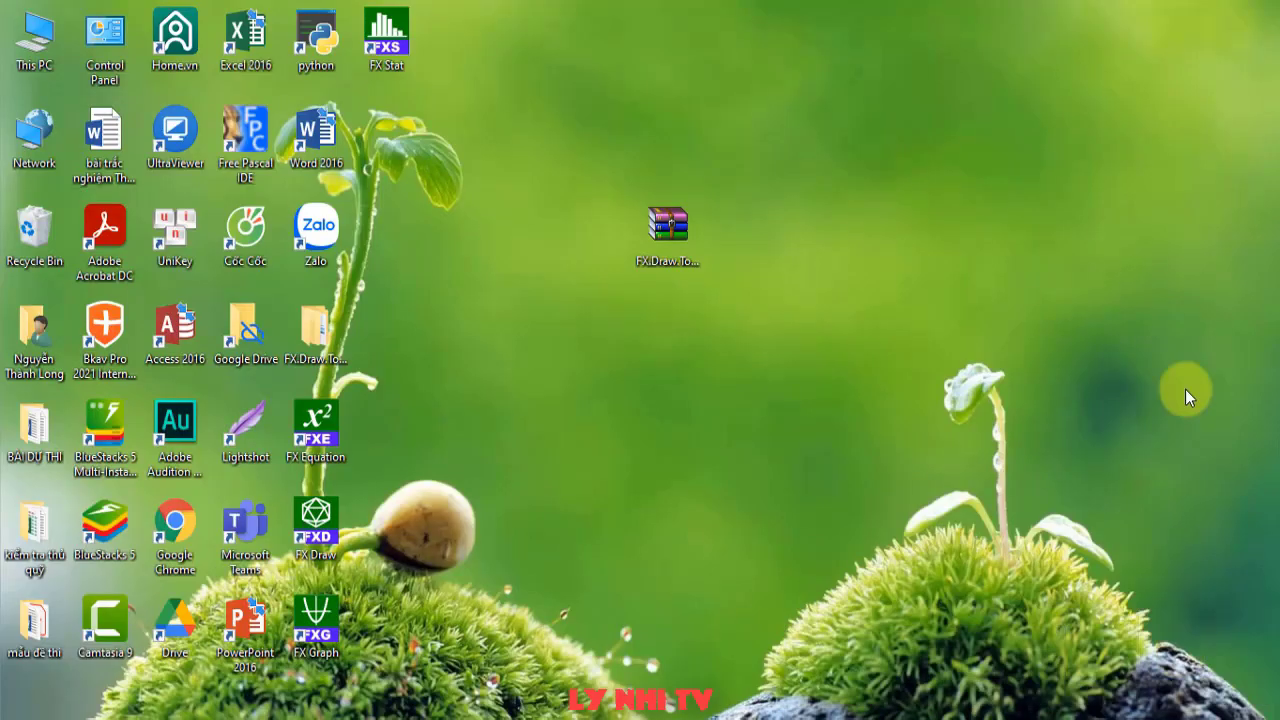